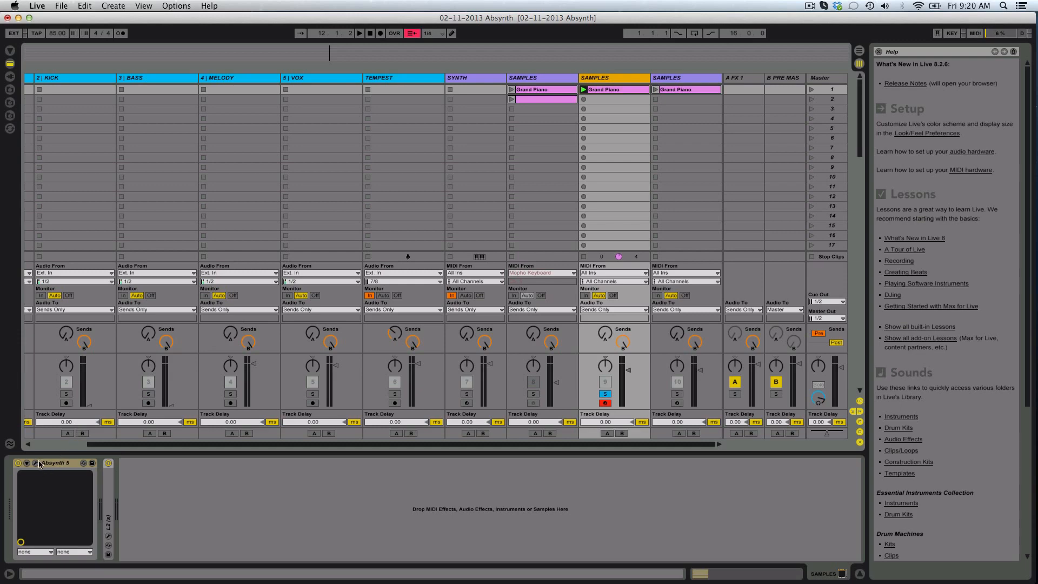
# Step: Play the set and switch on oscillator channel A in the Absynth 5 editor of the soloed SAMPLES track
pyautogui.press('space')
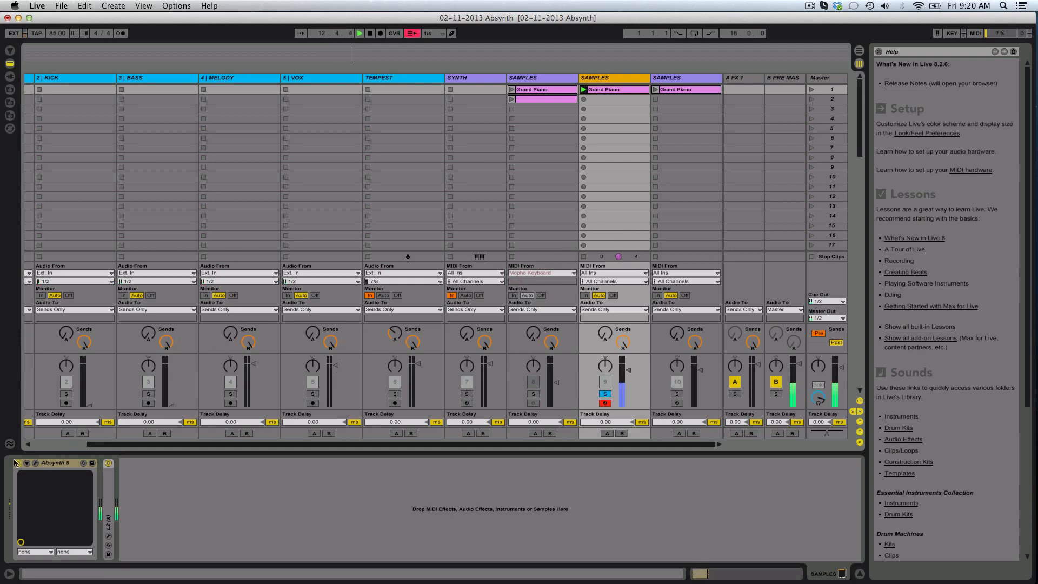
pyautogui.click(35, 463)
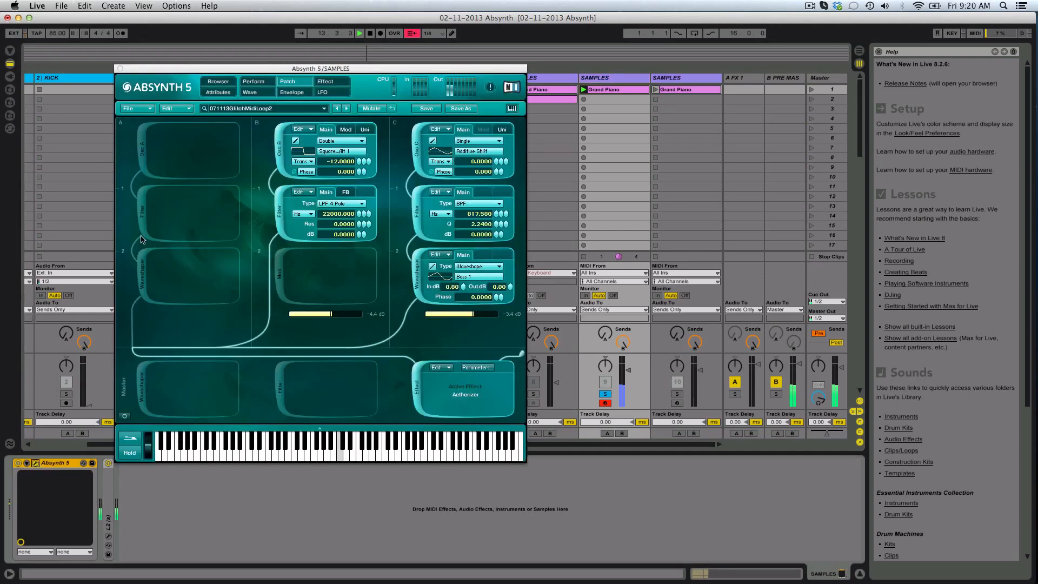
pyautogui.click(143, 150)
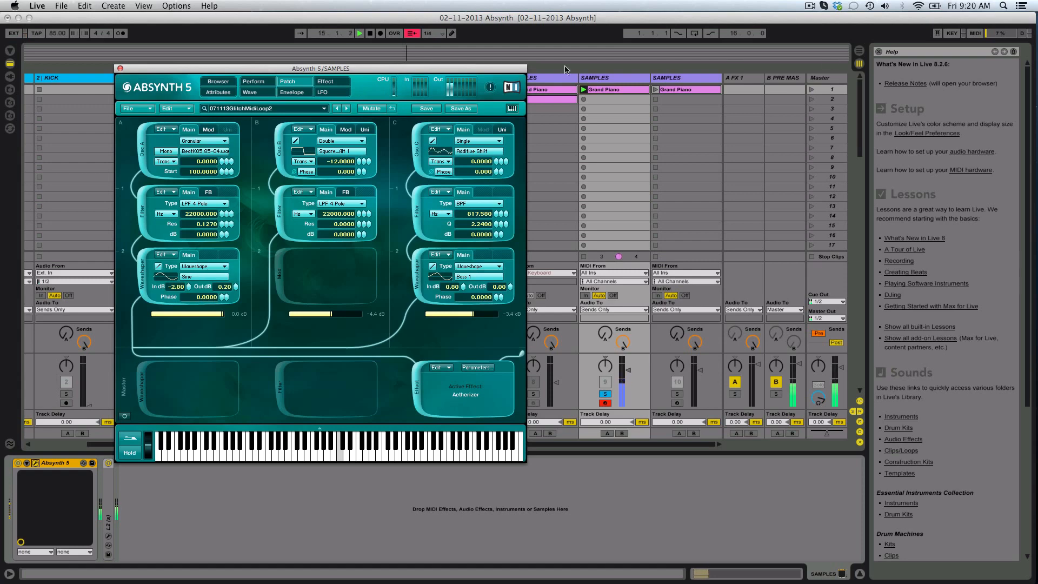
# Step: Show the playing Grand Piano clip and toggle Absynth channels A, B and C to audition the layers individually
pyautogui.click(633, 90)
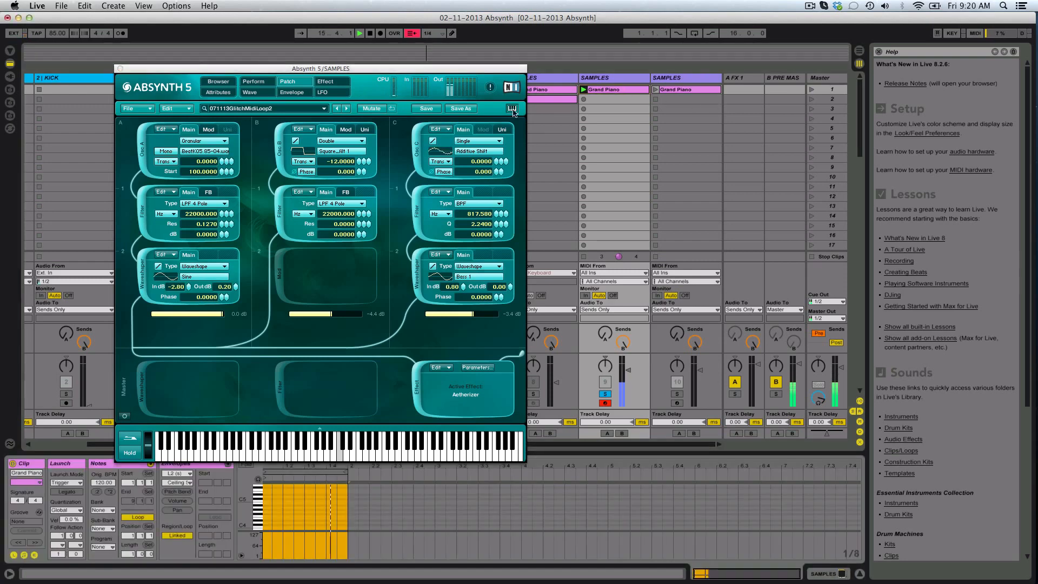
pyautogui.click(418, 141)
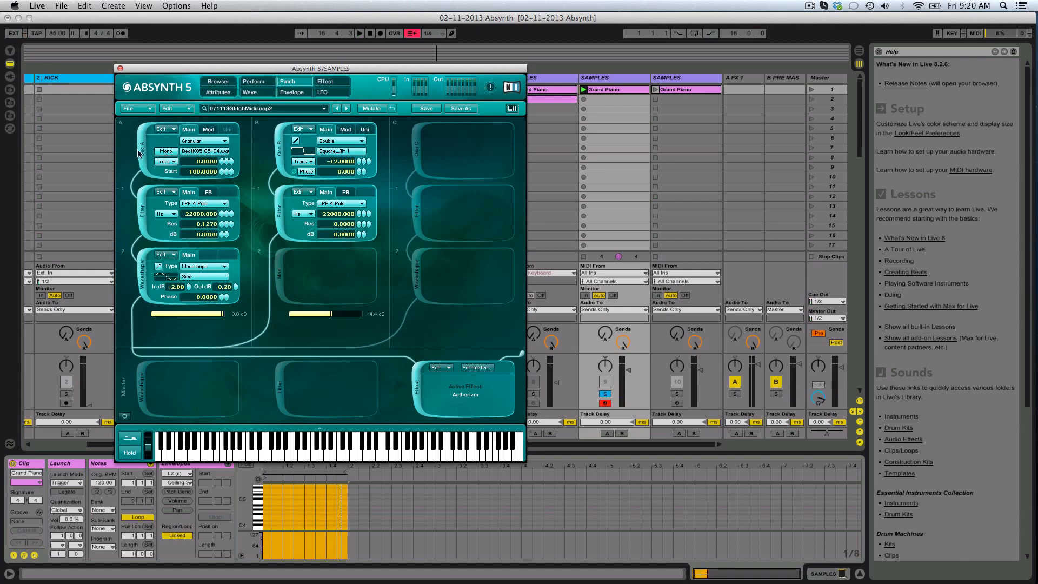
pyautogui.click(279, 146)
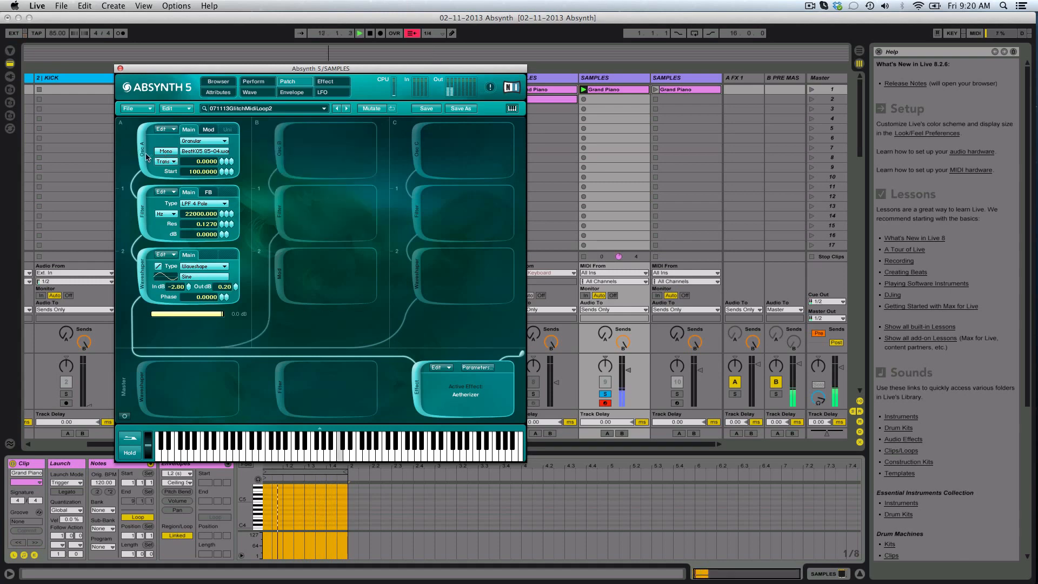
pyautogui.click(143, 149)
pyautogui.click(281, 145)
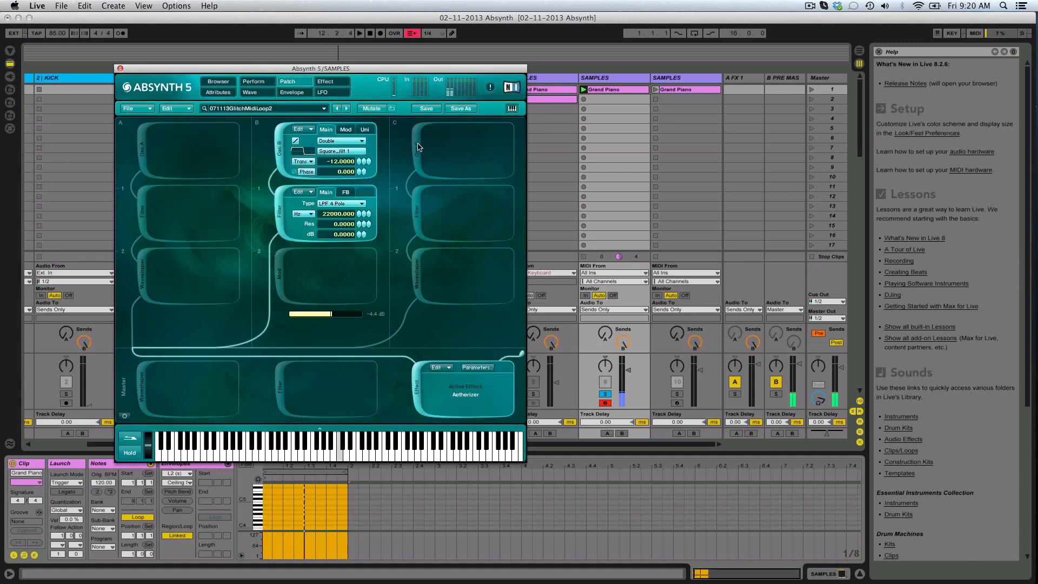
pyautogui.click(418, 147)
pyautogui.click(274, 148)
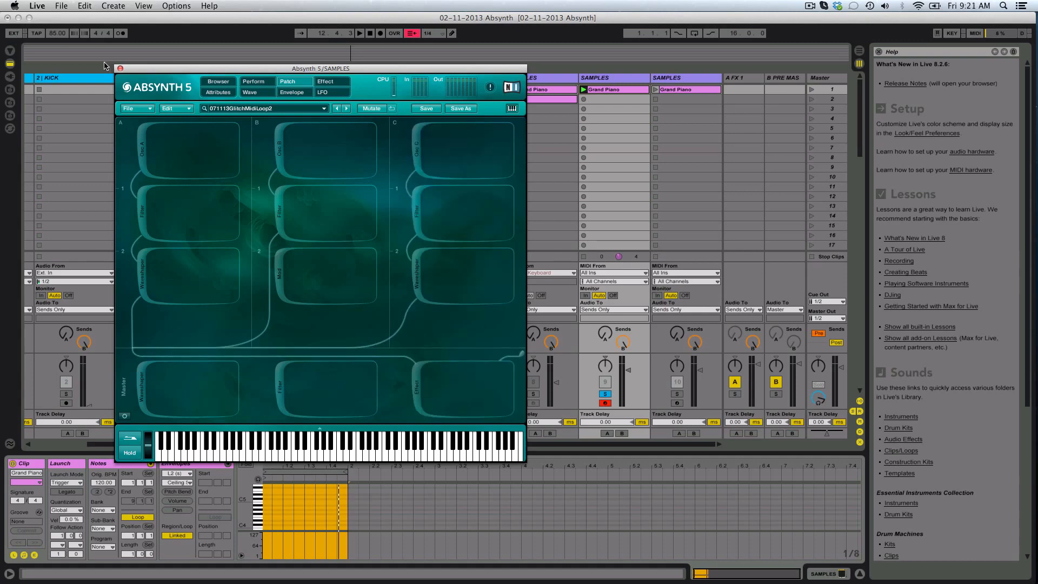
# Step: Move the solo and Grand Piano clip playback to the last SAMPLES track and open its Absynth 5 editor
pyautogui.click(120, 68)
pyautogui.click(701, 81)
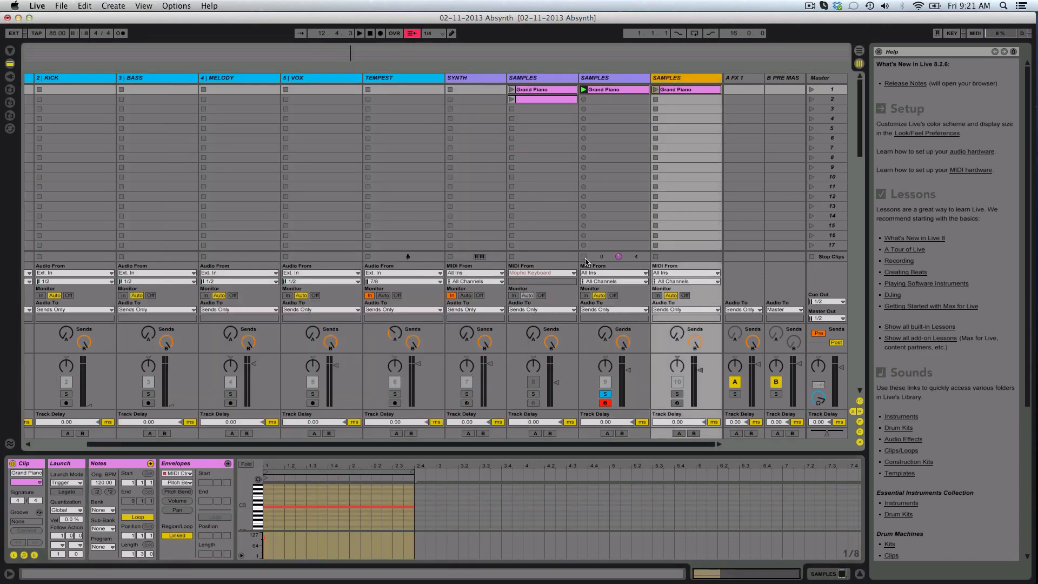
pyautogui.click(583, 256)
pyautogui.click(656, 90)
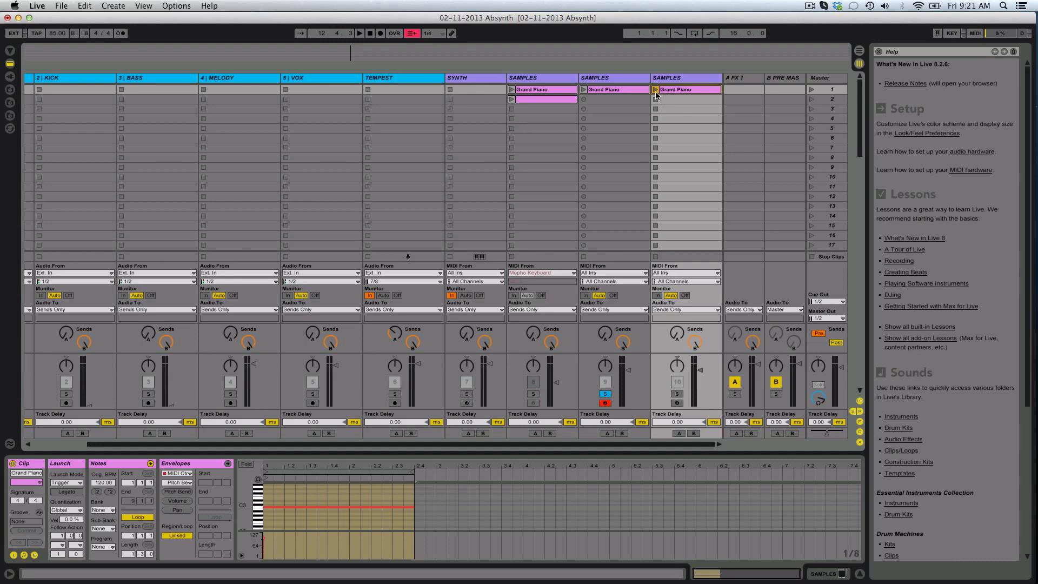
pyautogui.click(677, 395)
pyautogui.click(605, 395)
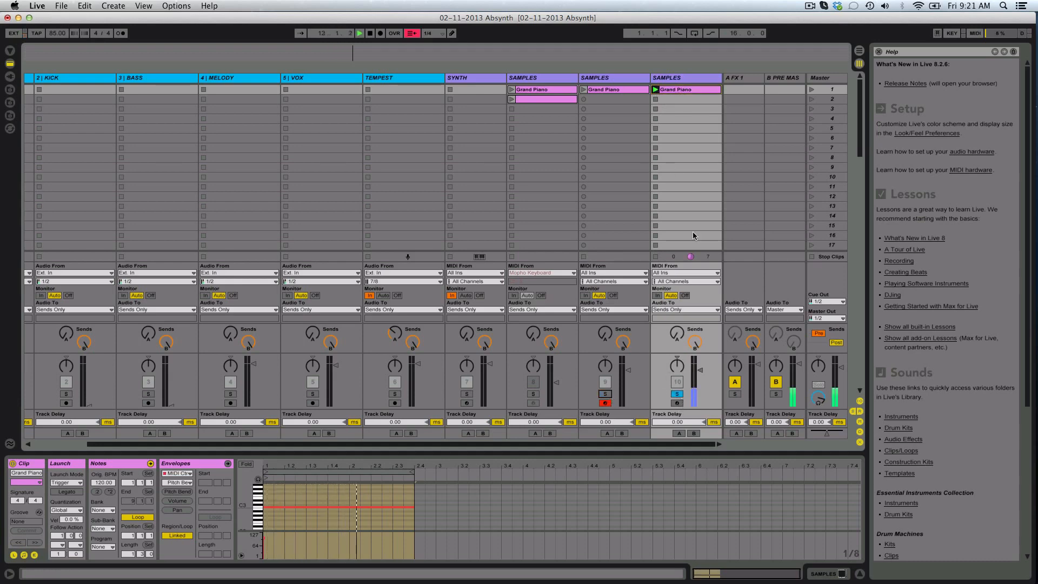
pyautogui.click(696, 80)
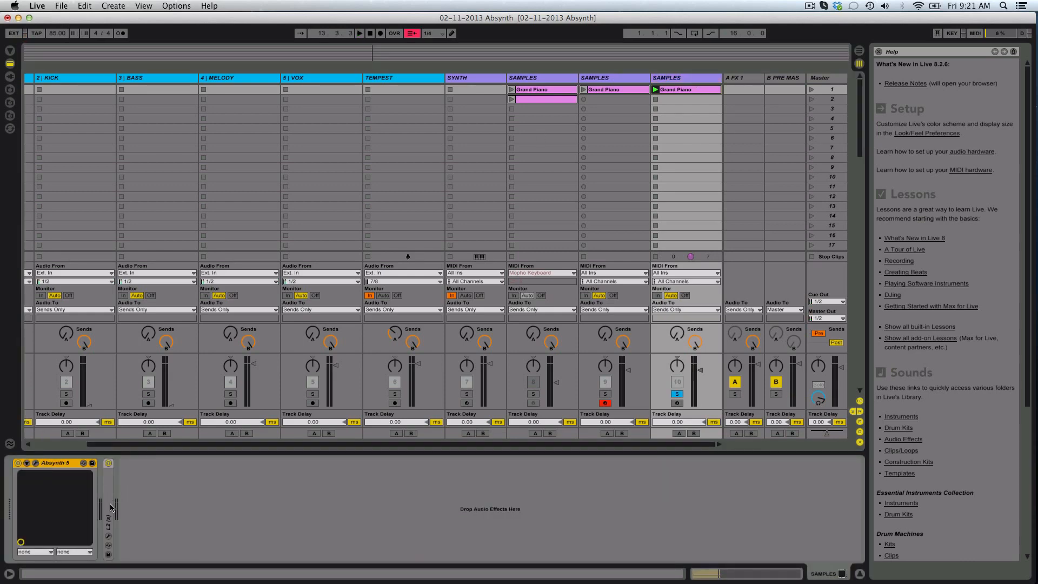
pyautogui.click(36, 464)
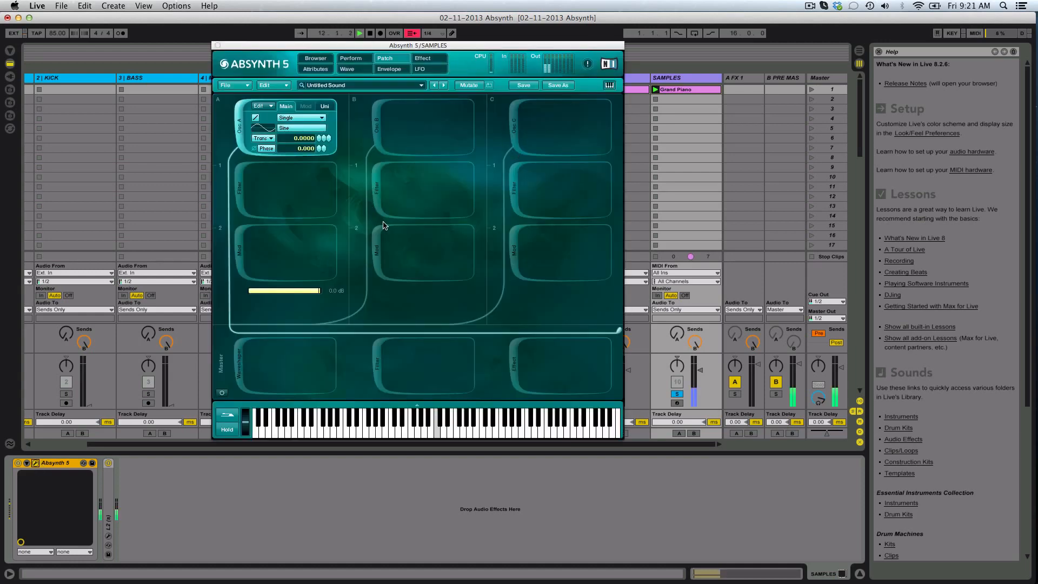
# Step: Try the Sample type on oscillator A and browse the Producing folder for an audio file, leaving without loading one
pyautogui.click(301, 118)
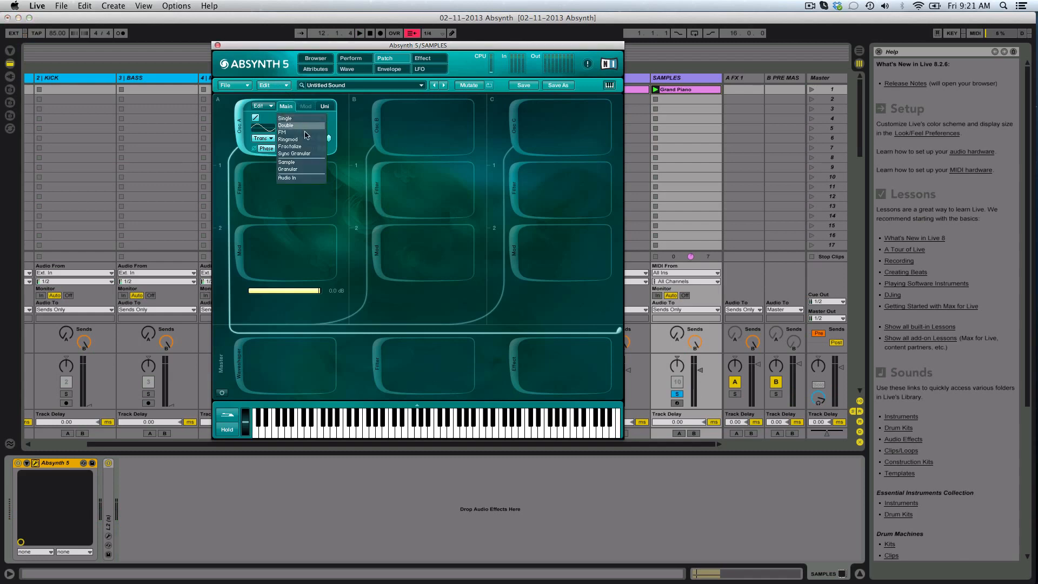
pyautogui.click(312, 163)
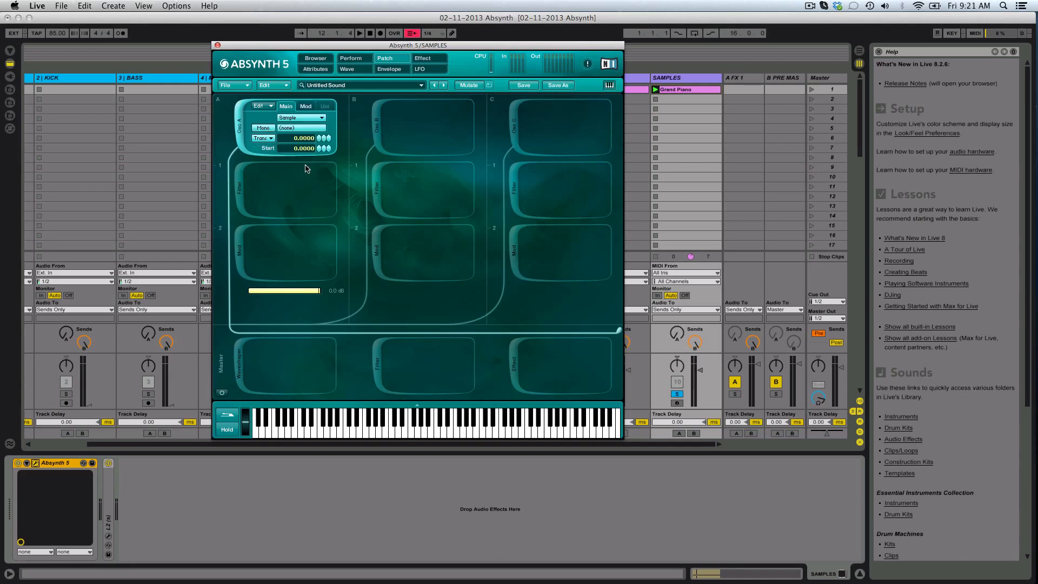
pyautogui.click(304, 128)
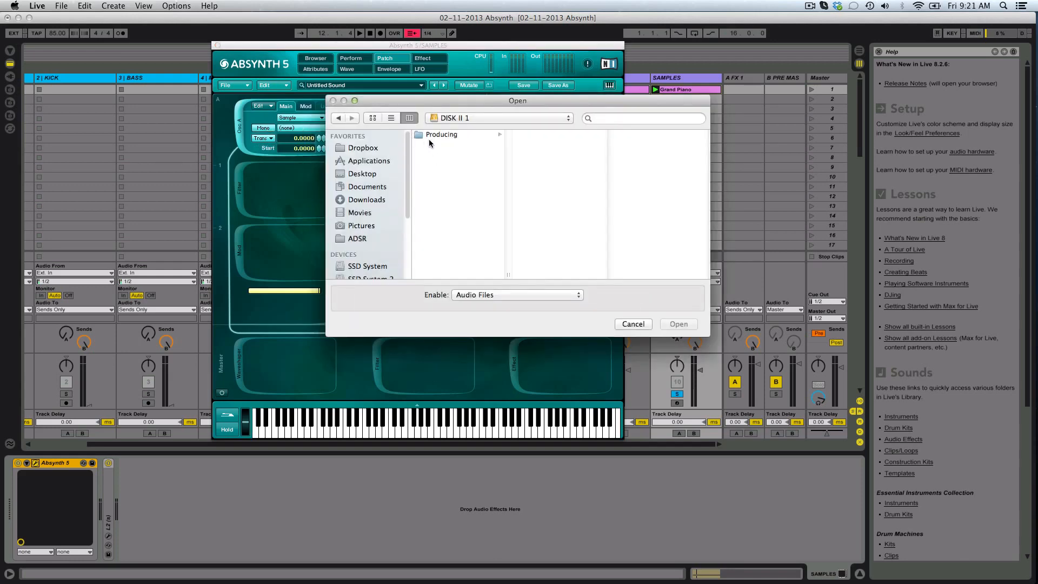
pyautogui.click(431, 137)
pyautogui.click(554, 145)
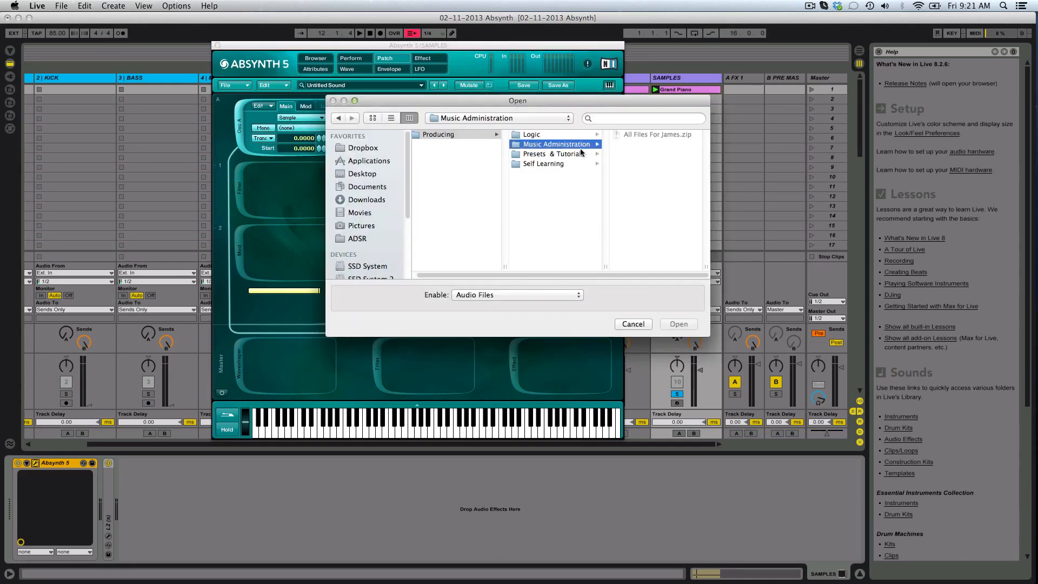
pyautogui.click(572, 136)
pyautogui.click(635, 324)
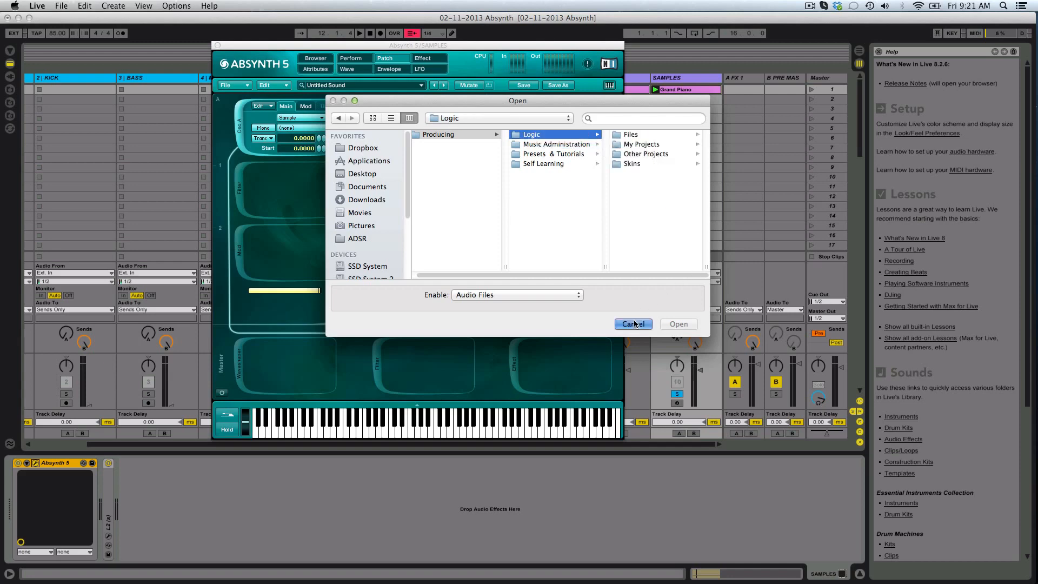
# Step: Examine the available play modes in the Mod settings of oscillator A's Sample type
pyautogui.click(306, 106)
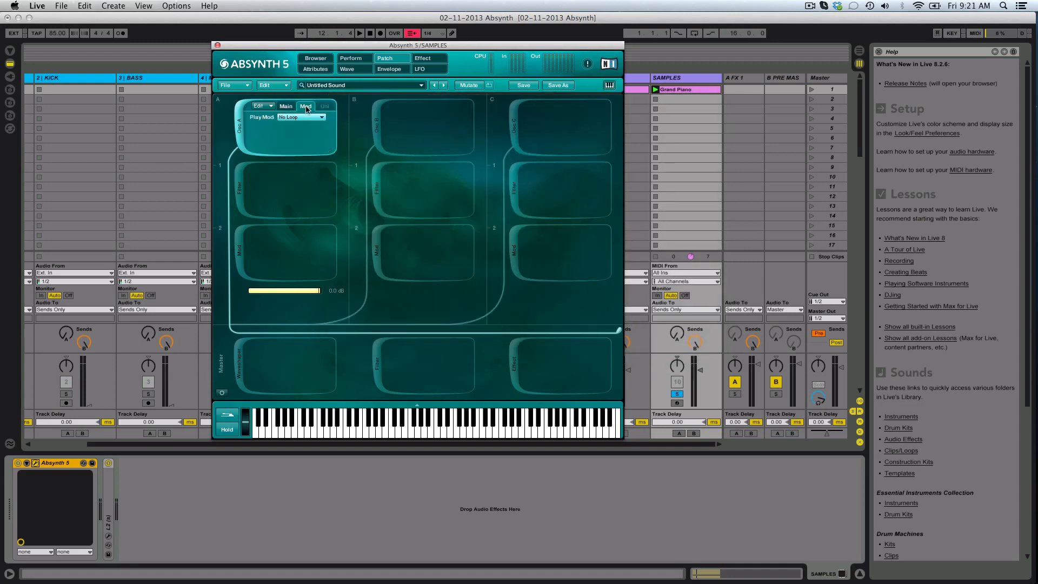
pyautogui.click(306, 118)
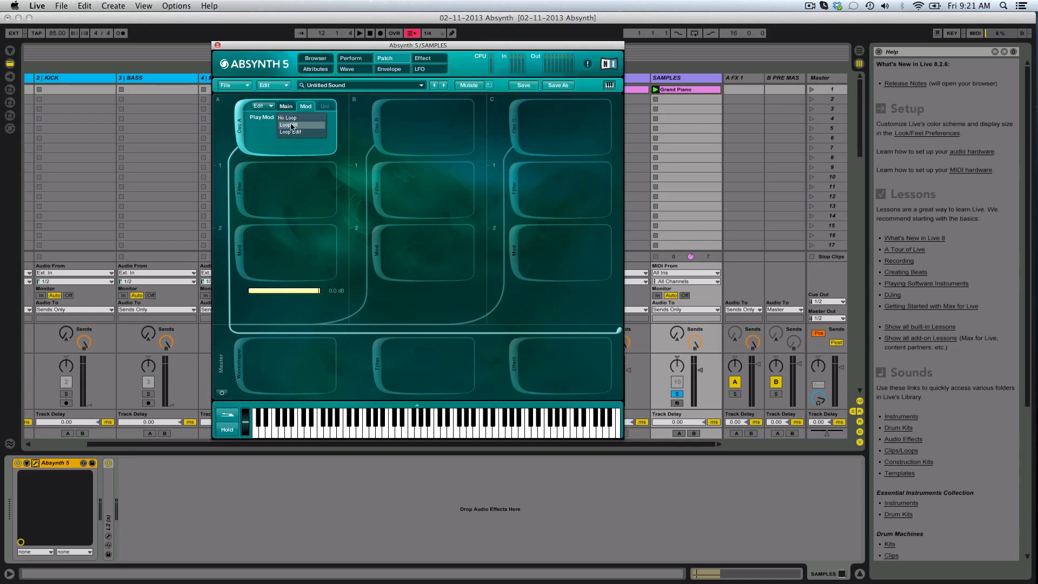
pyautogui.click(258, 124)
# Step: Set oscillator A's type to Granular and review its Mod parameters
pyautogui.click(285, 108)
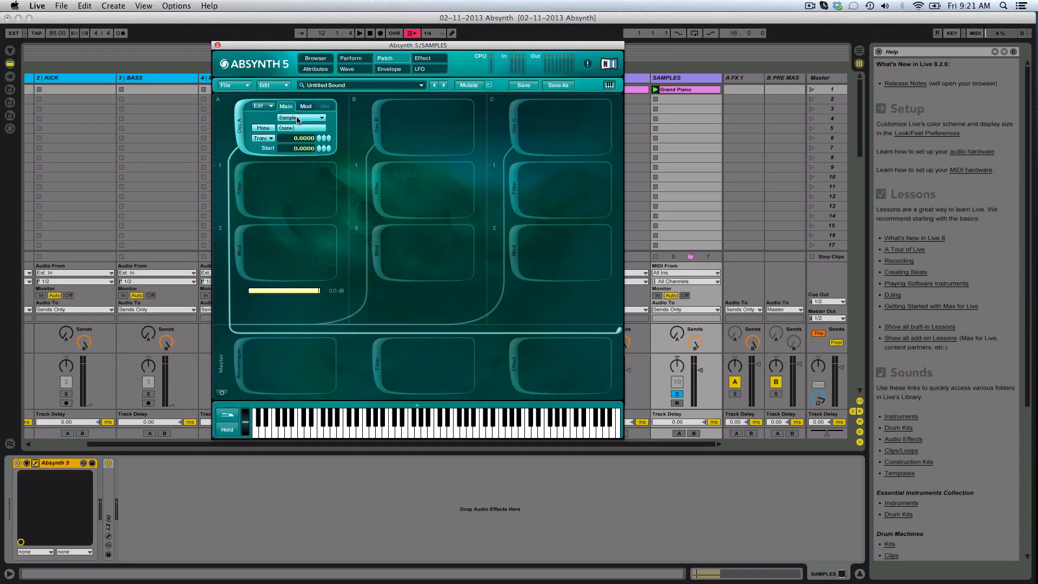
pyautogui.click(300, 118)
pyautogui.click(300, 169)
pyautogui.click(308, 108)
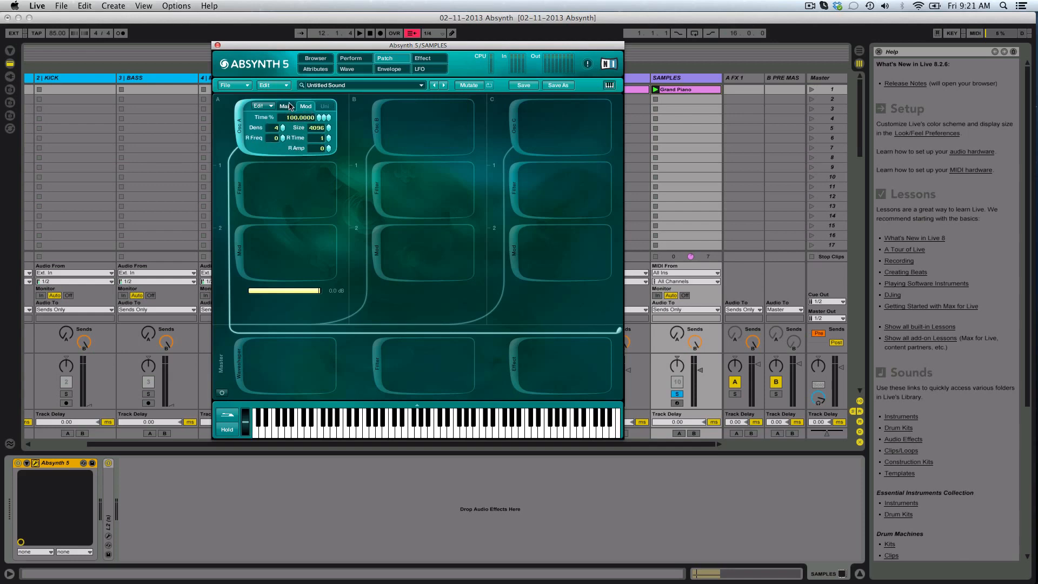
pyautogui.click(286, 106)
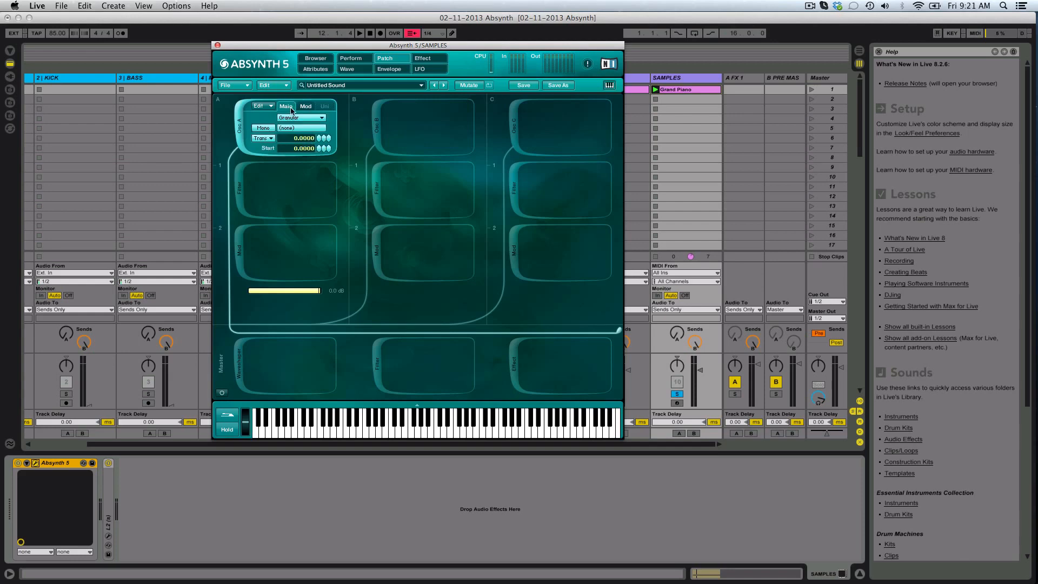
# Step: Start choosing a sample for oscillator A and browse to the Sounds folder inside Producing, Logic, Files
pyautogui.click(311, 130)
pyautogui.click(438, 136)
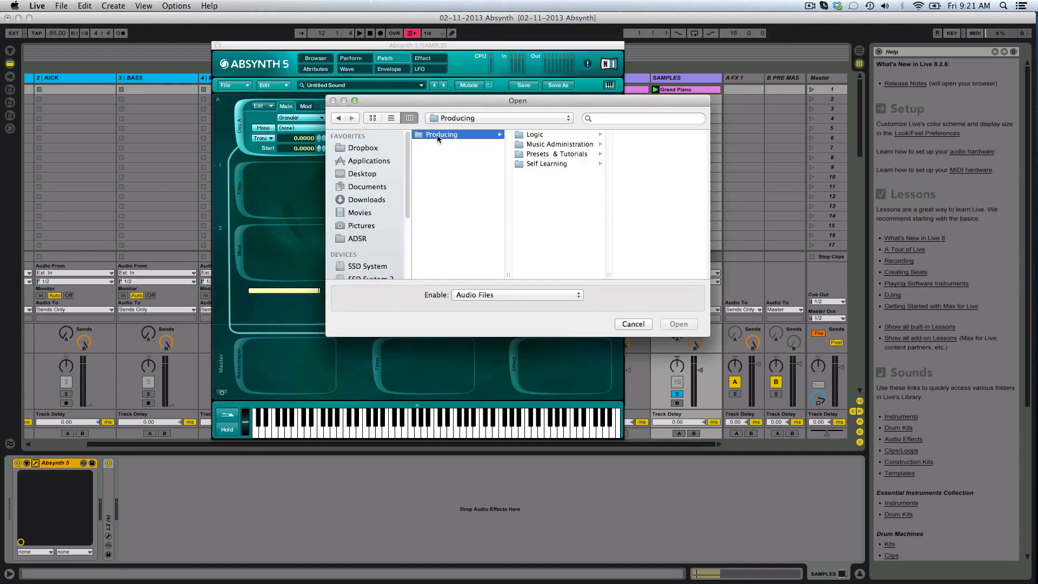
pyautogui.click(578, 144)
pyautogui.click(569, 135)
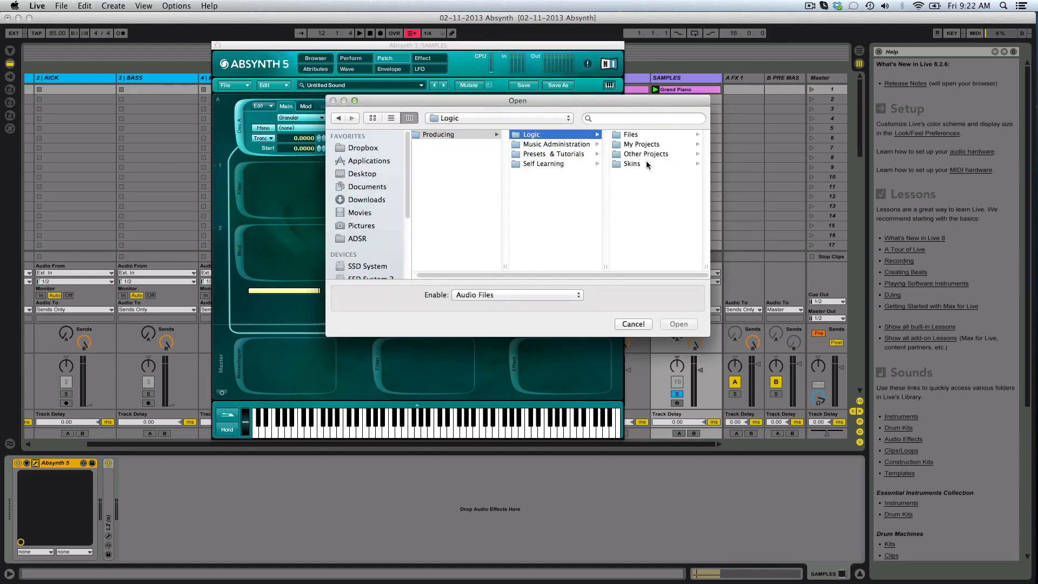
pyautogui.click(651, 135)
pyautogui.click(650, 154)
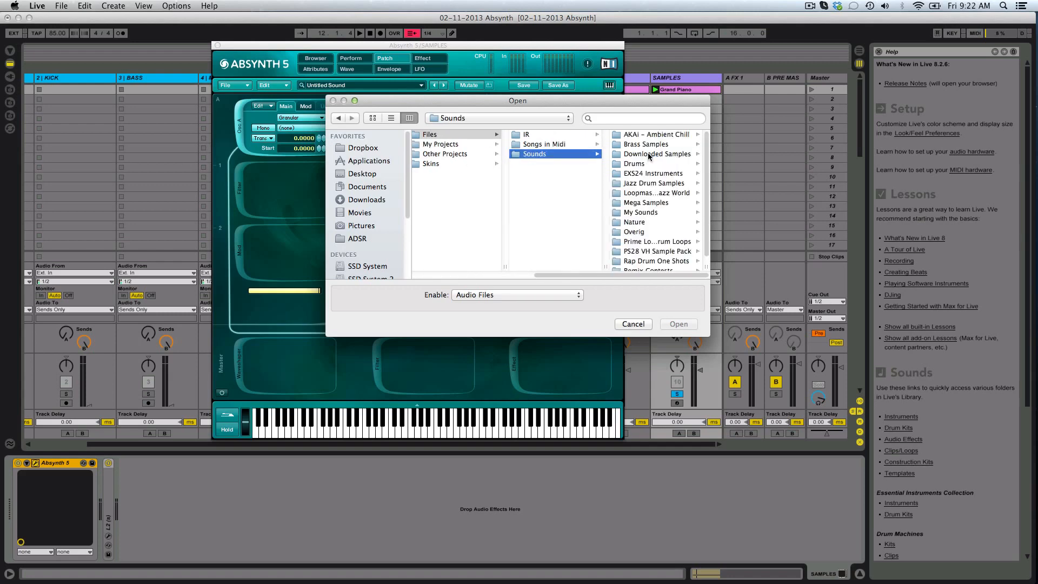
# Step: Browse from Downloaded Samples through MusicRadar, MR hiphop and musicradar-hiphop-samples to the 85bpm folder
pyautogui.click(656, 154)
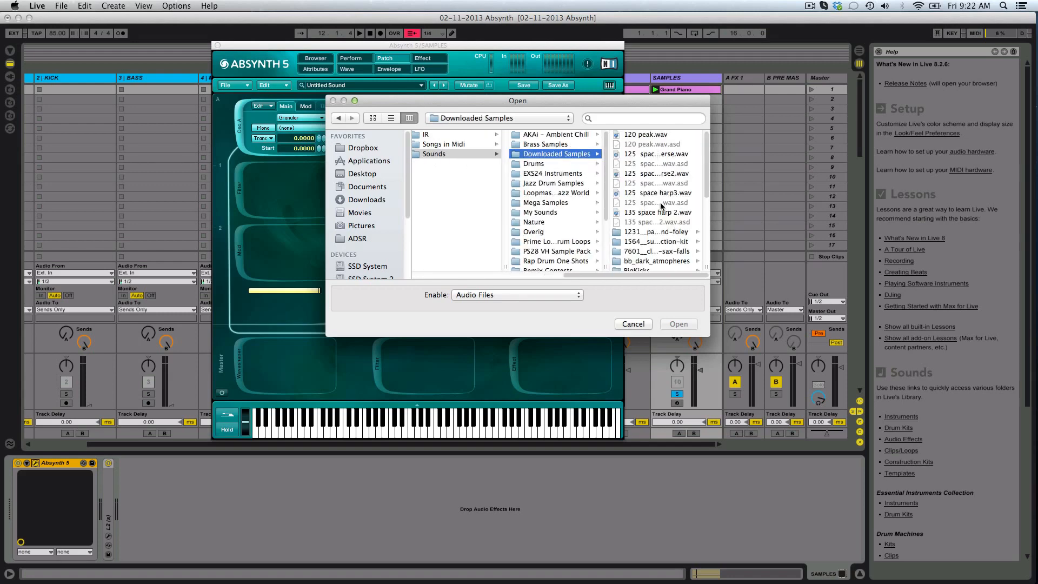
pyautogui.scroll(-5, 661, 211)
pyautogui.click(653, 227)
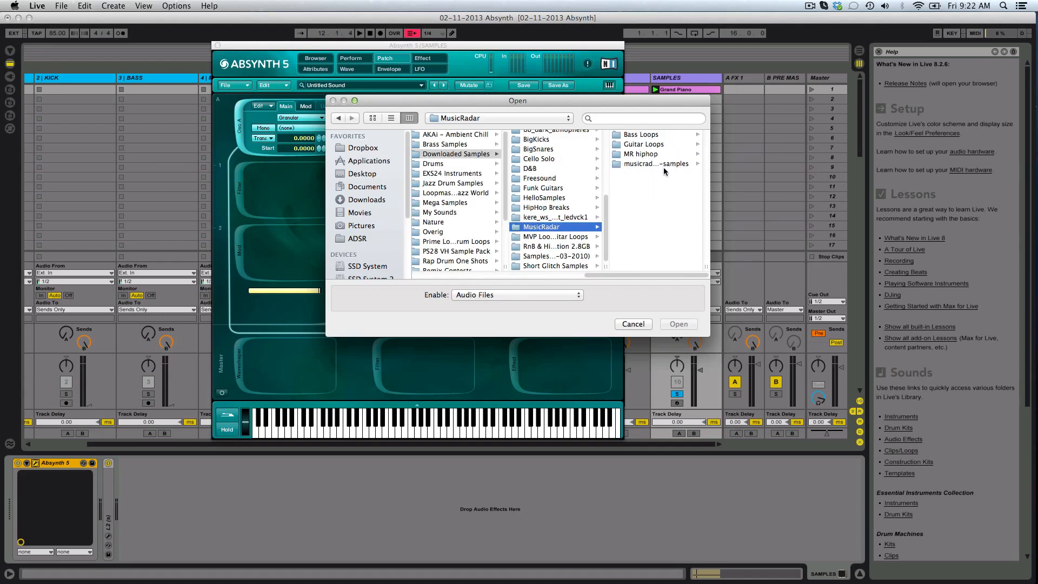
pyautogui.click(655, 156)
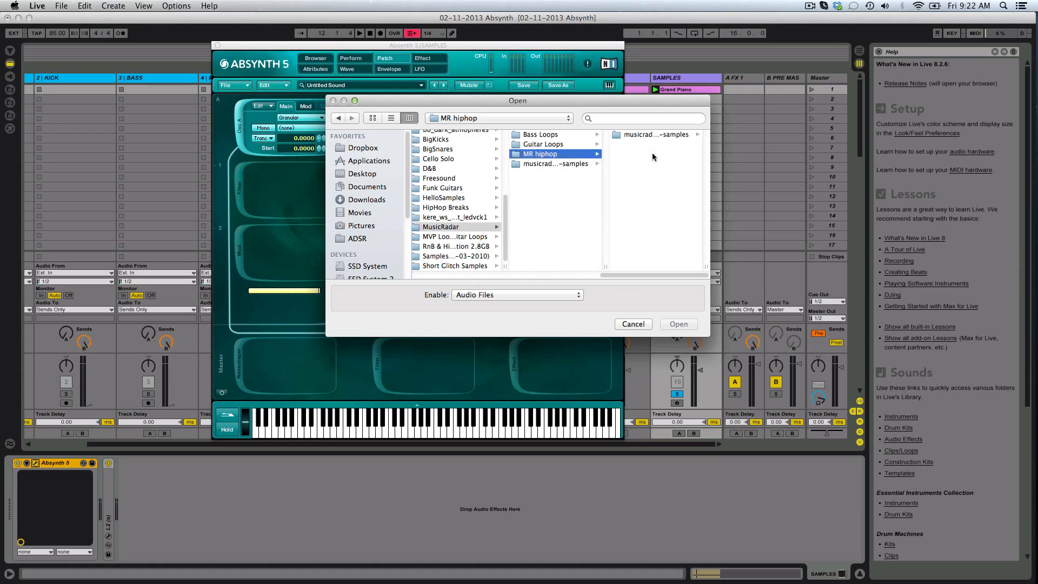
pyautogui.click(654, 136)
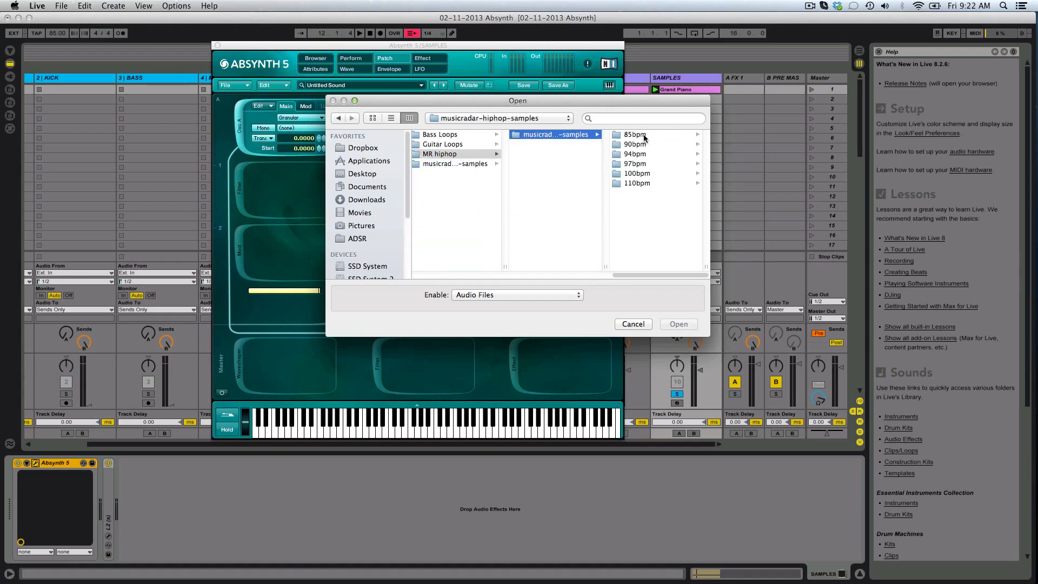
pyautogui.click(635, 135)
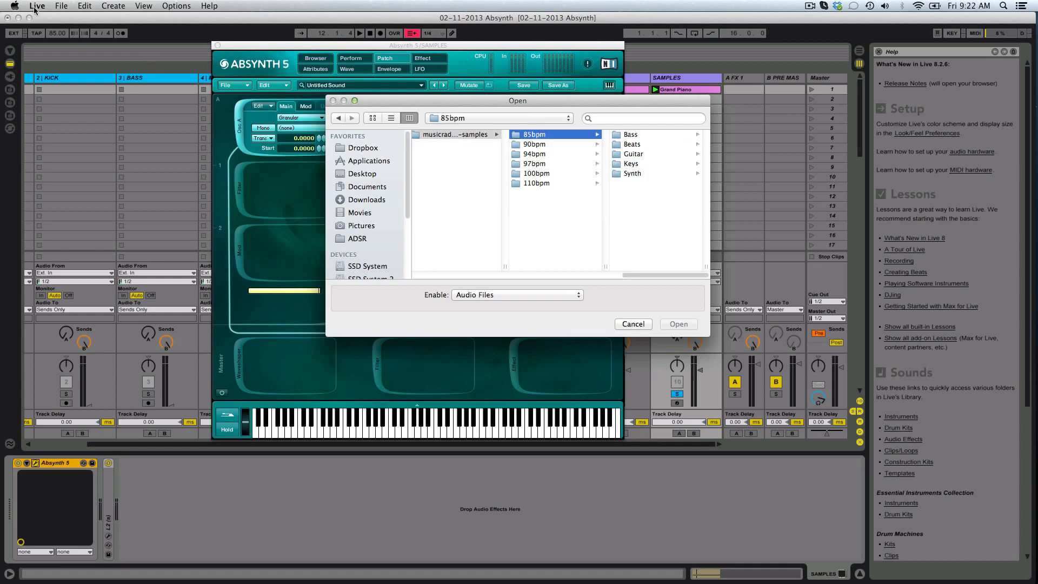
# Step: Load BeatK05 85-04.wav from the Beats folder into oscillator A
pyautogui.click(642, 145)
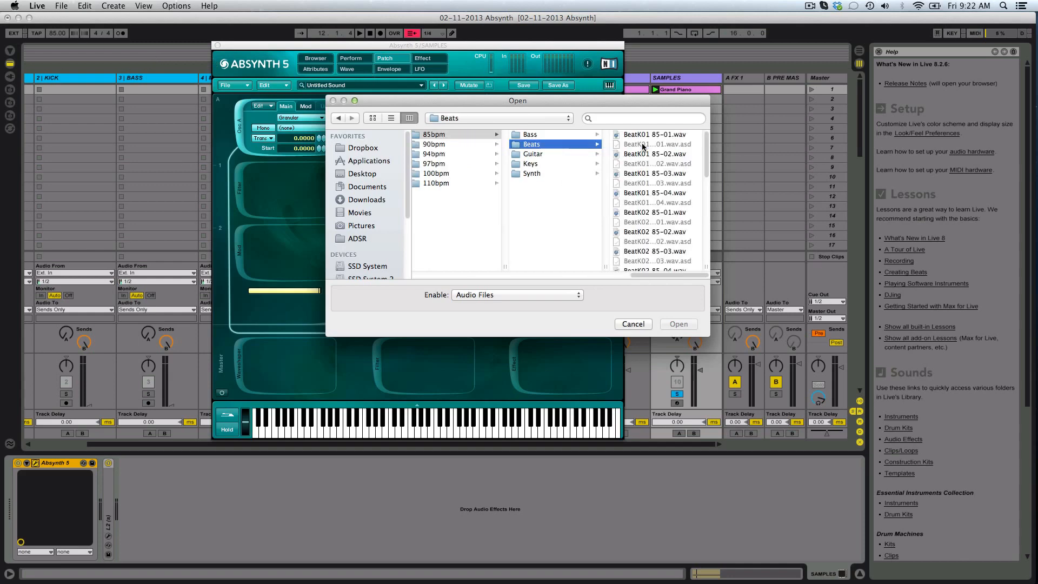
pyautogui.scroll(-5, 615, 173)
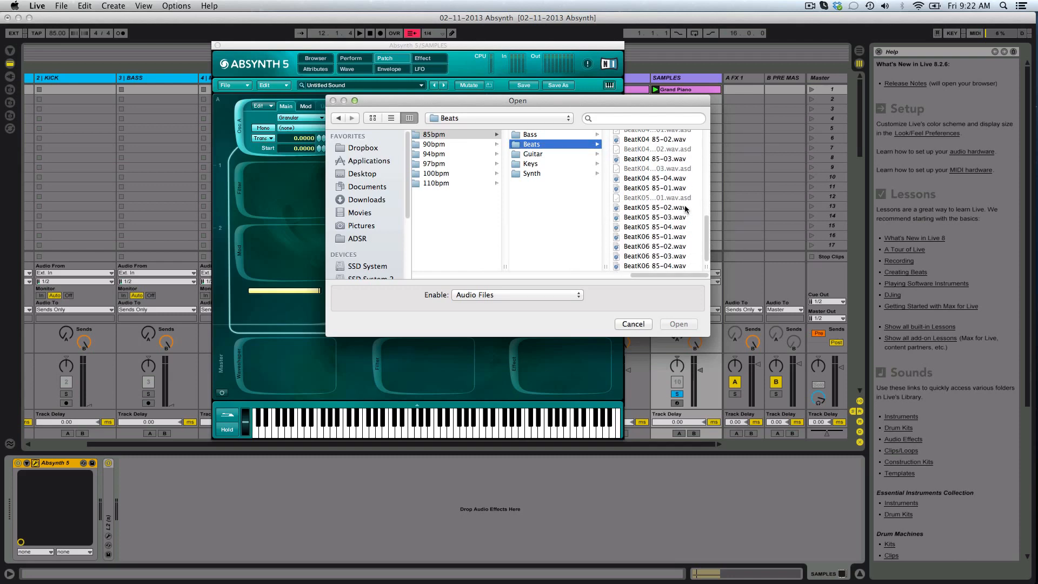
pyautogui.click(683, 228)
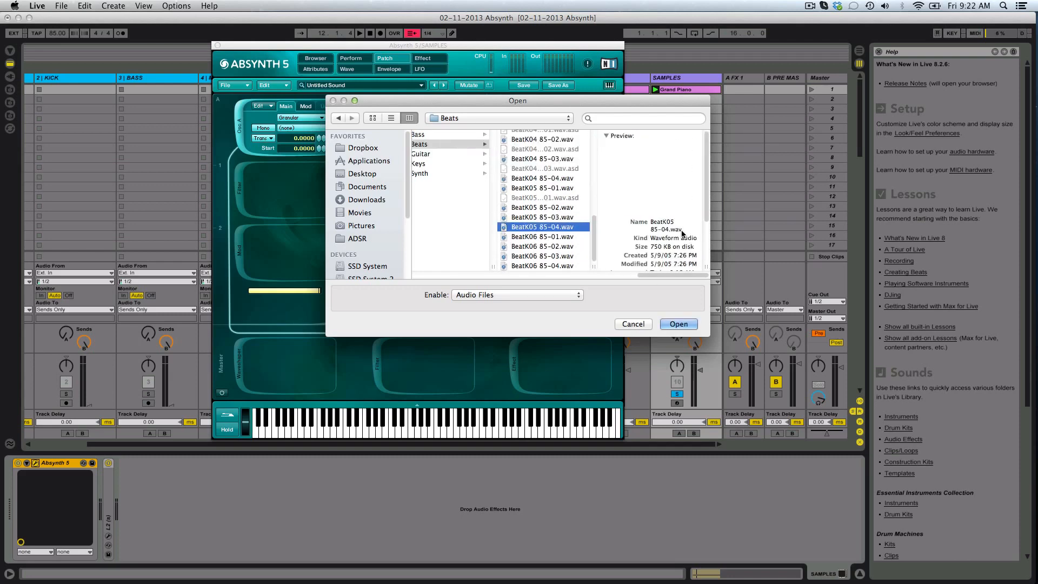
pyautogui.click(679, 324)
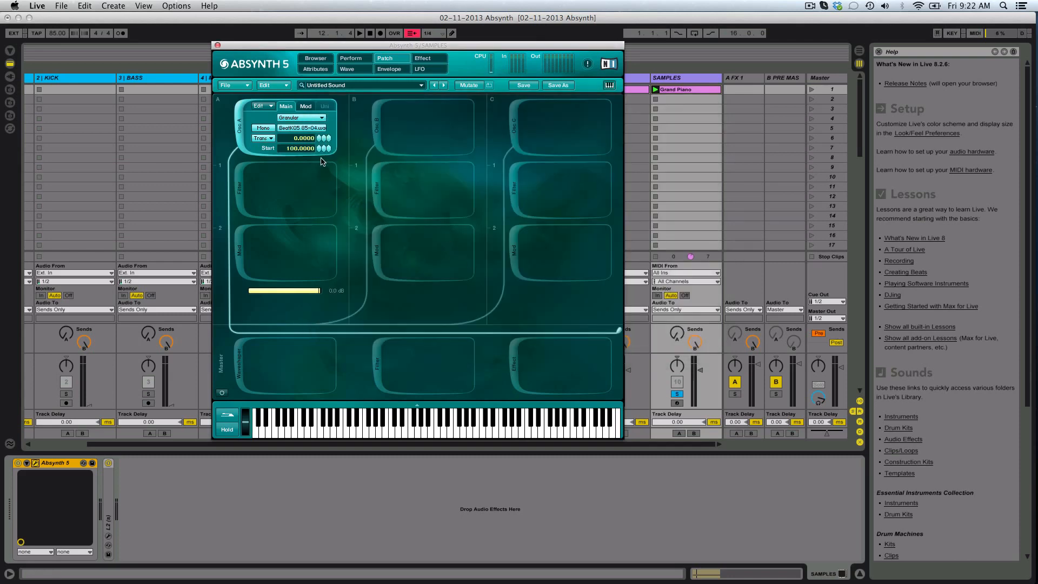
# Step: Set oscillator A's sample Start to 0, audition it, and open the Grand Piano clip on the last SAMPLES track
pyautogui.moveTo(319, 146); pyautogui.dragTo(323, 221)
pyautogui.click(313, 107)
pyautogui.click(286, 107)
pyautogui.press('space')
pyautogui.click(683, 90)
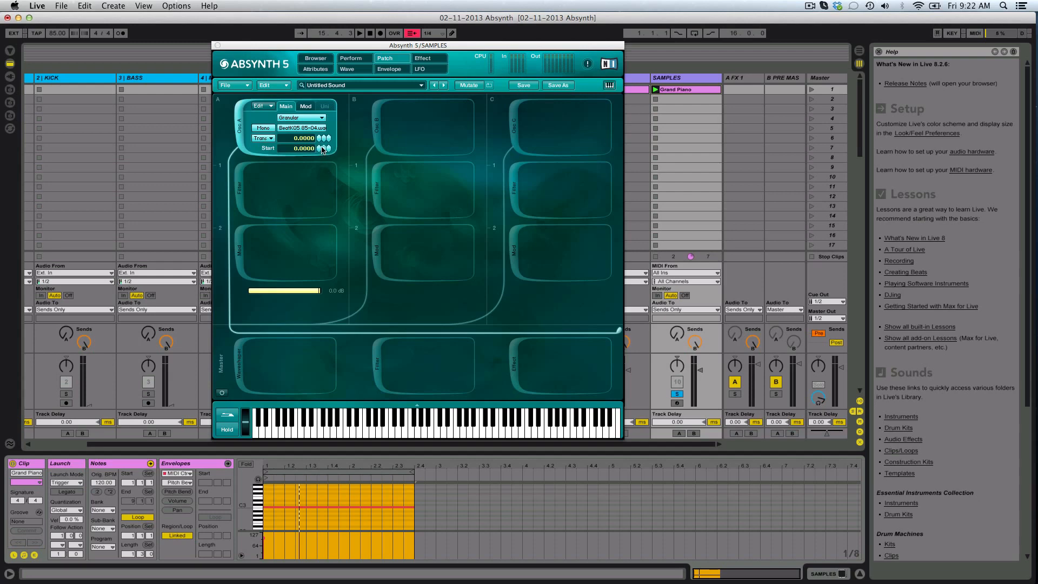
# Step: Raise oscillator A's sample Start to 100 and set its granular Time % to 0
pyautogui.moveTo(320, 152); pyautogui.dragTo(323, 69)
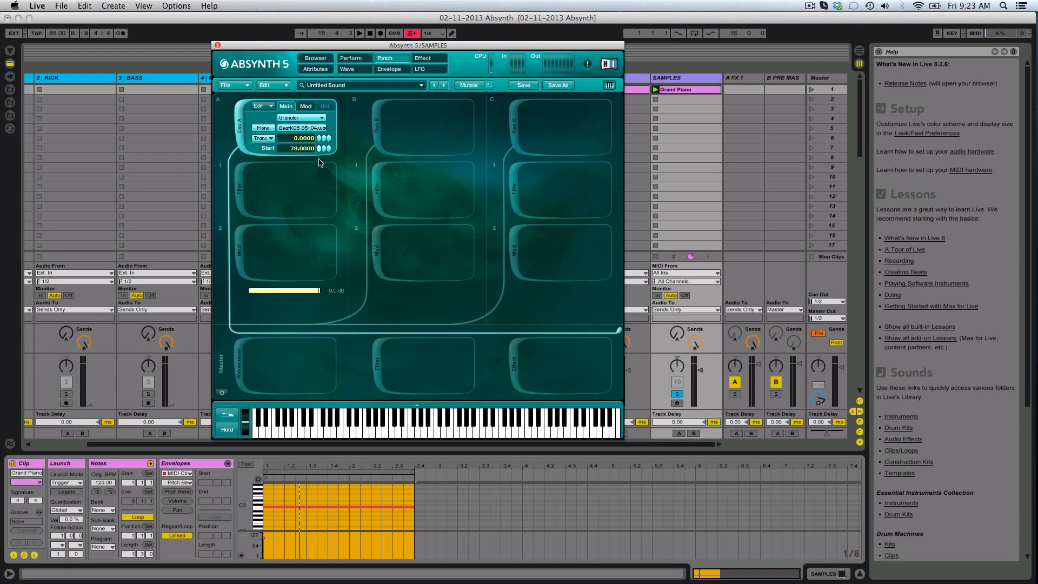
pyautogui.moveTo(319, 159); pyautogui.dragTo(319, 148)
pyautogui.click(307, 107)
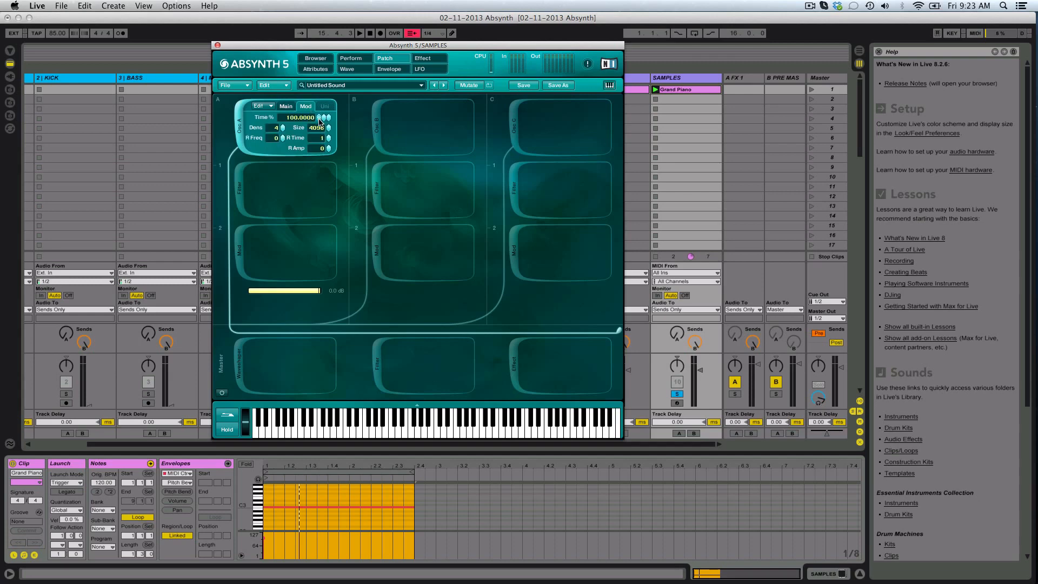
pyautogui.moveTo(316, 119); pyautogui.dragTo(316, 180)
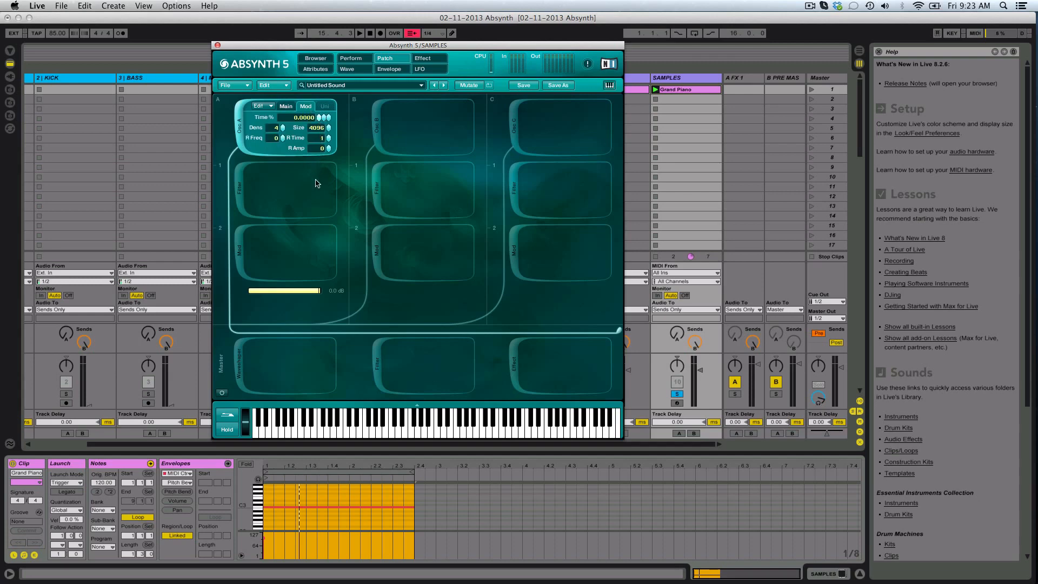
pyautogui.click(287, 107)
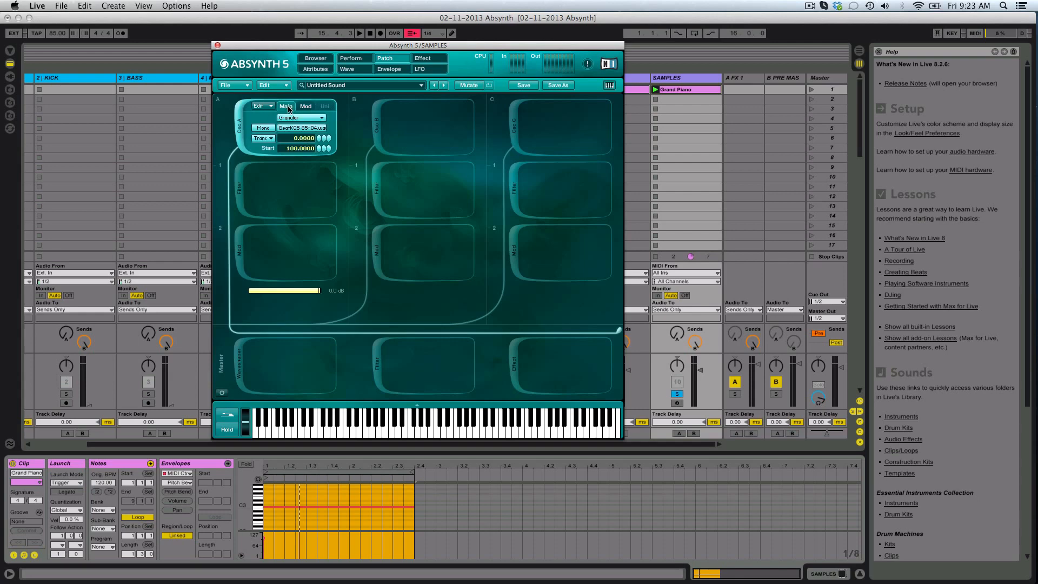
# Step: Create a new envelope for oscillator A's sample Start and pull its sustain breakpoint back beside the attack breakpoint at 2.00
pyautogui.rightClick(298, 149)
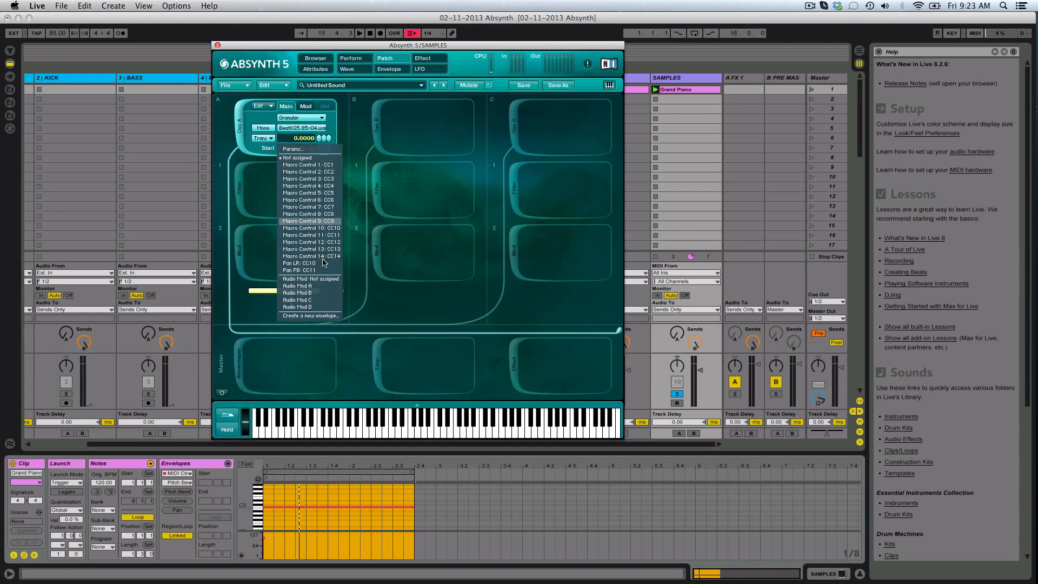
pyautogui.click(322, 316)
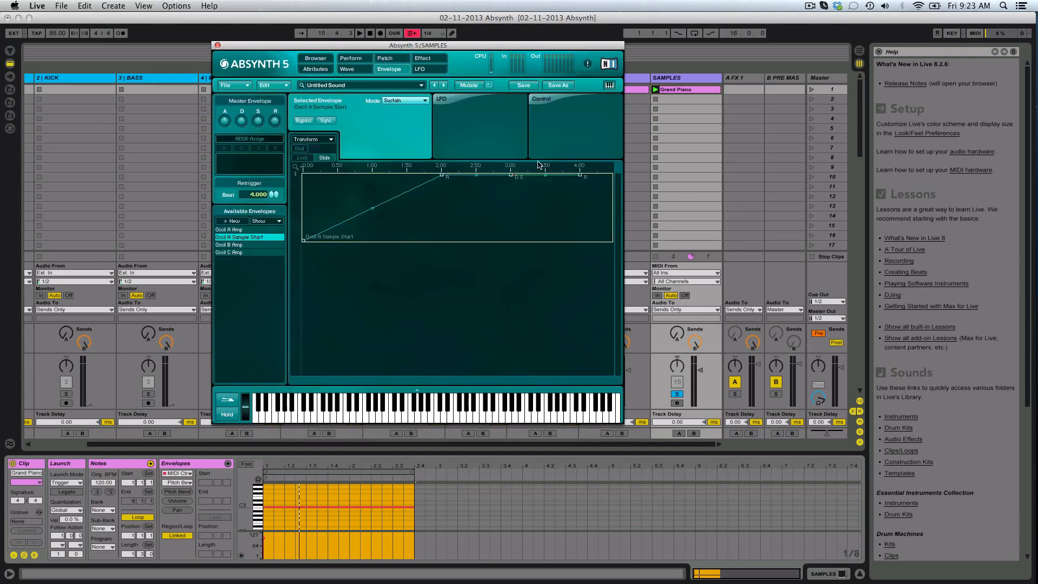
pyautogui.click(511, 175)
pyautogui.moveTo(510, 176); pyautogui.dragTo(443, 175)
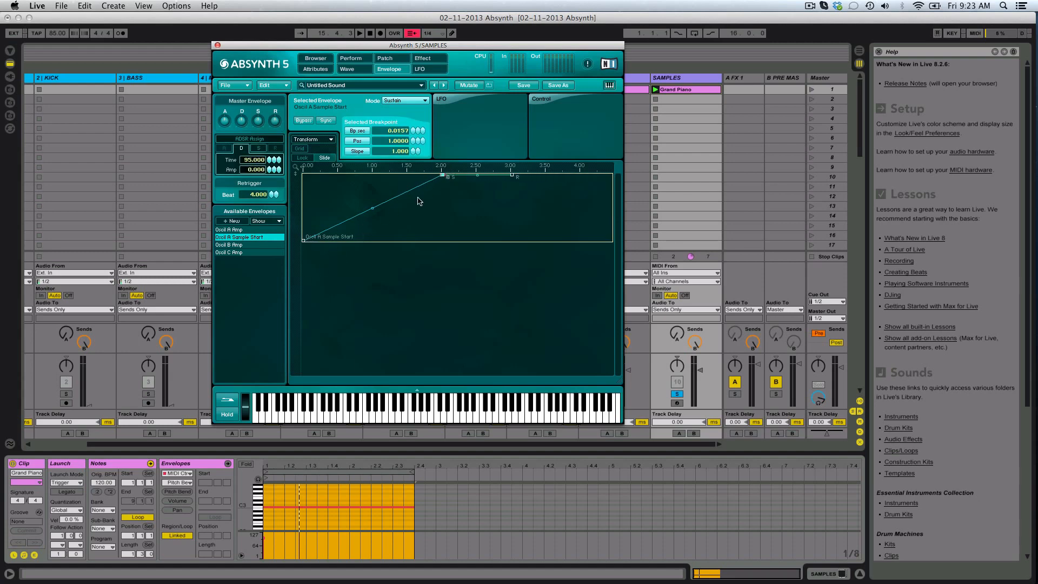
# Step: Set the Start envelope's mode to Retrigger and pull its release breakpoint back to about 2.00
pyautogui.click(403, 101)
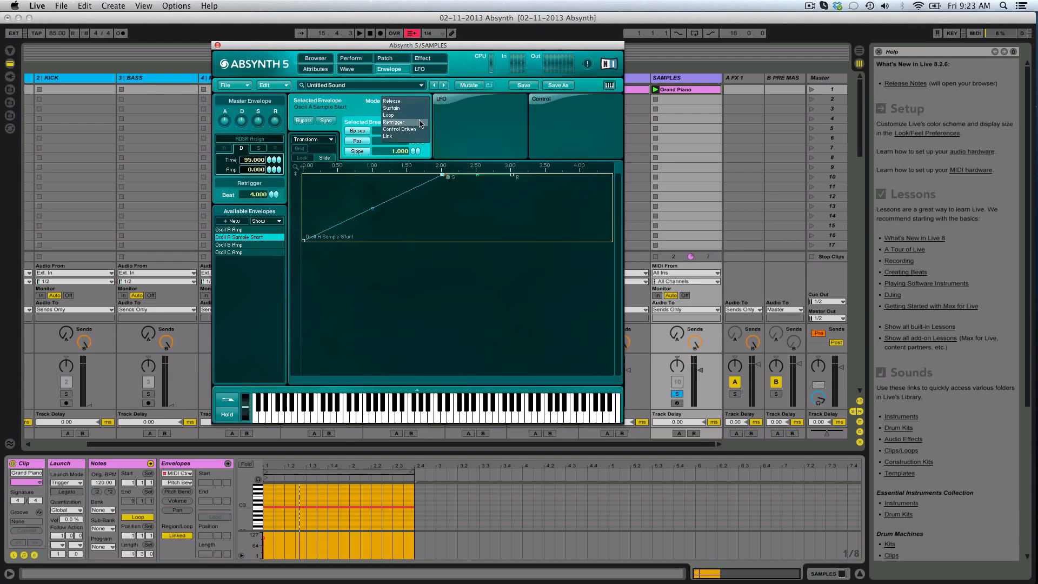
pyautogui.click(420, 123)
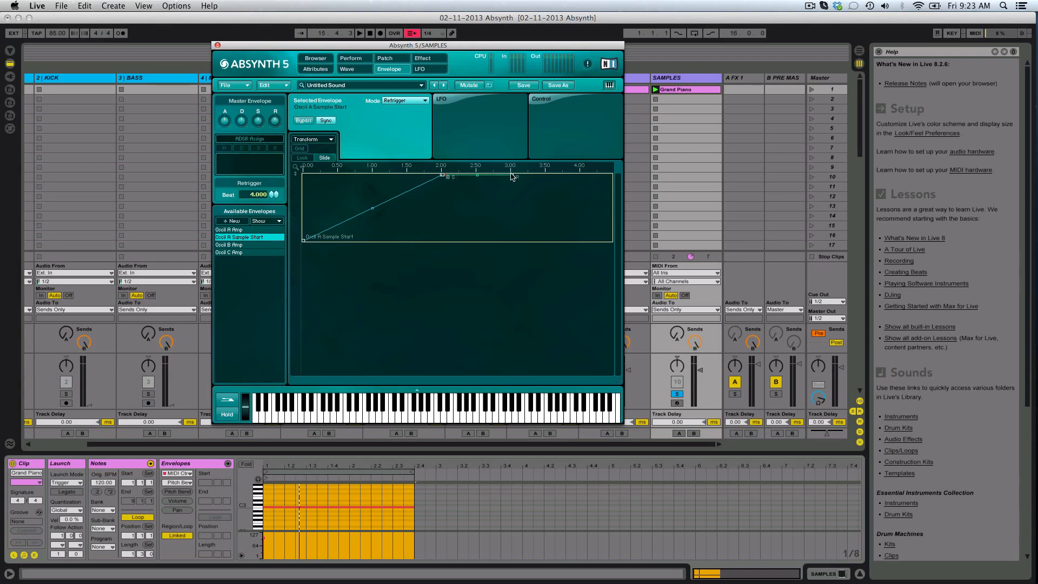
pyautogui.moveTo(513, 179); pyautogui.dragTo(444, 223)
pyautogui.click(439, 174)
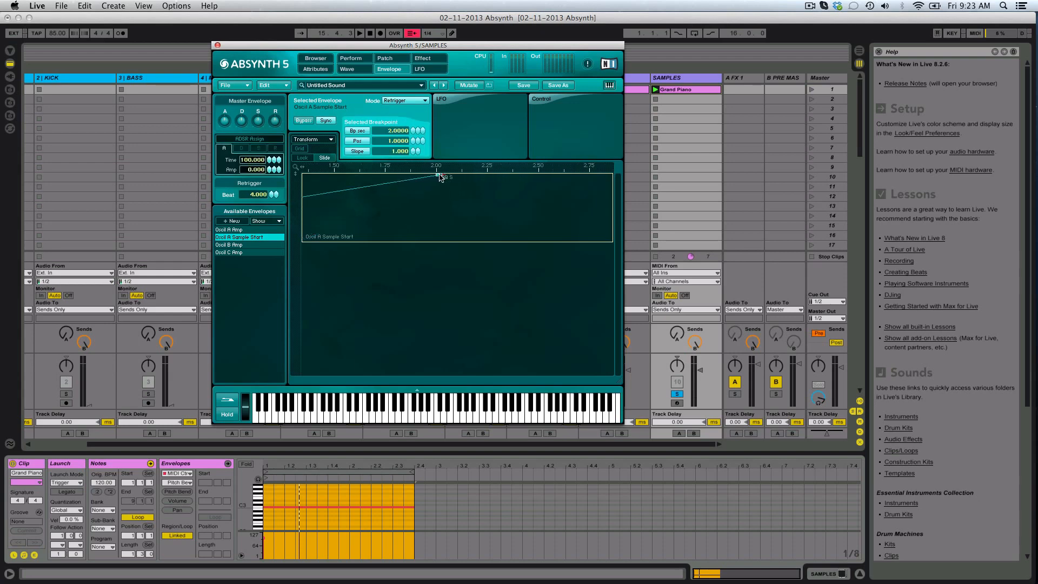
pyautogui.moveTo(440, 177); pyautogui.dragTo(438, 178)
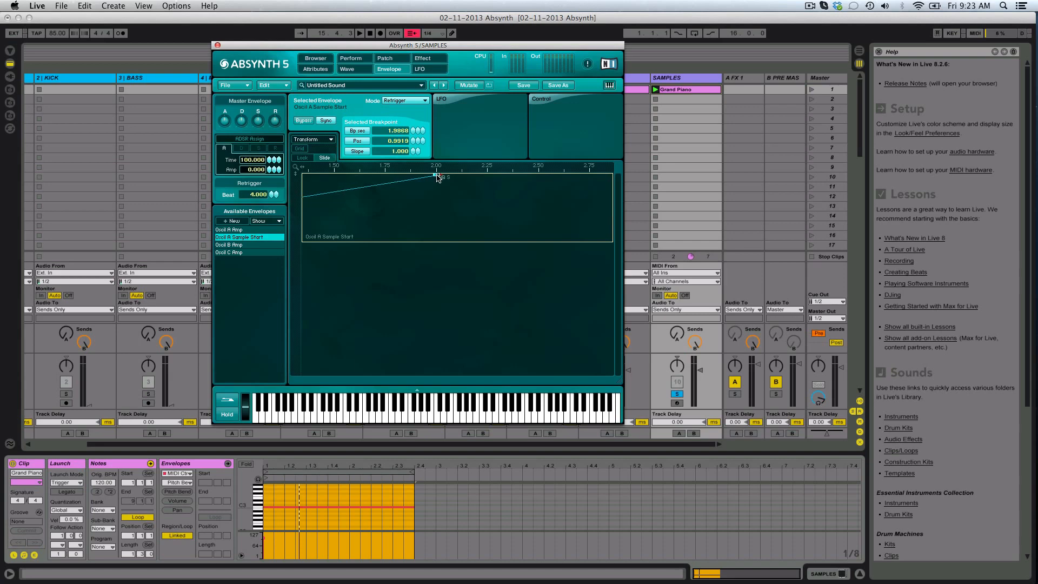
# Step: Lock the Start envelope to a 1/16 grid and snap its end breakpoint to beat 4.00 at level 1.0000
pyautogui.click(303, 158)
pyautogui.click(299, 149)
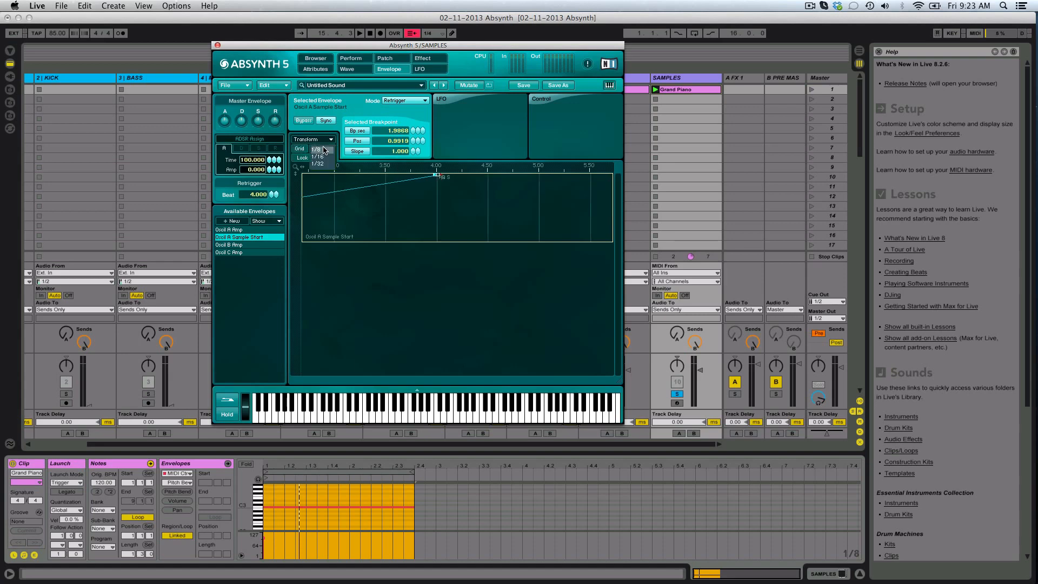
pyautogui.moveTo(441, 167); pyautogui.dragTo(430, 236)
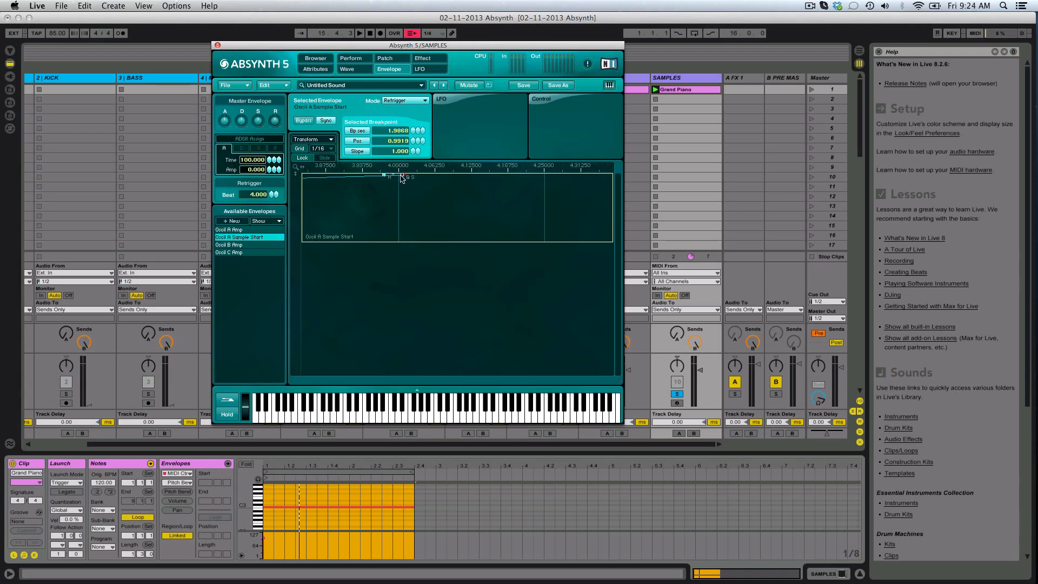
pyautogui.moveTo(384, 178); pyautogui.dragTo(215, 169)
# Step: Play the loop and extend the Grand Piano clip's loop and its note to two bars
pyautogui.press('space')
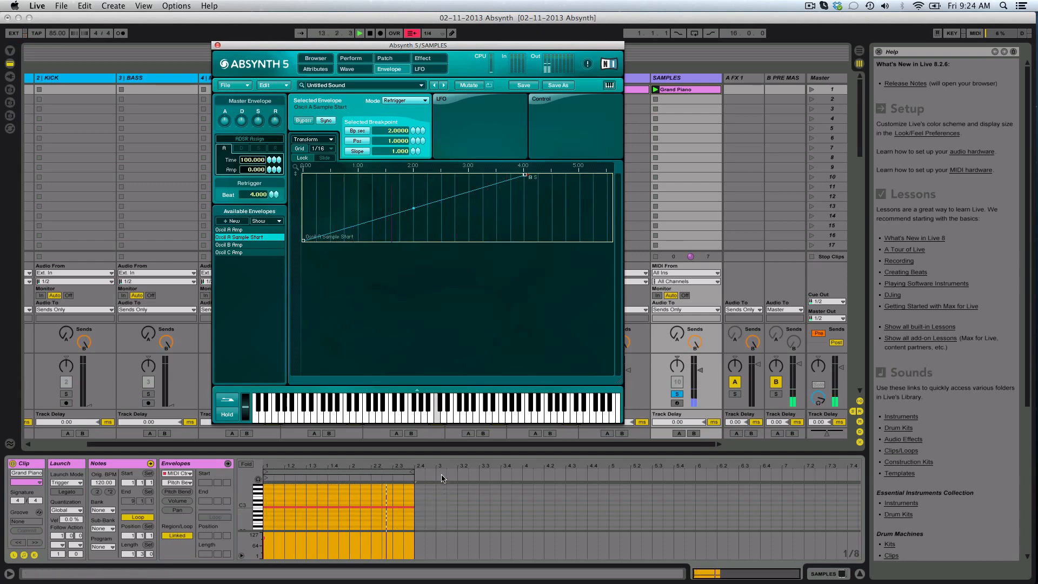
pyautogui.moveTo(415, 471); pyautogui.dragTo(436, 481)
pyautogui.click(411, 508)
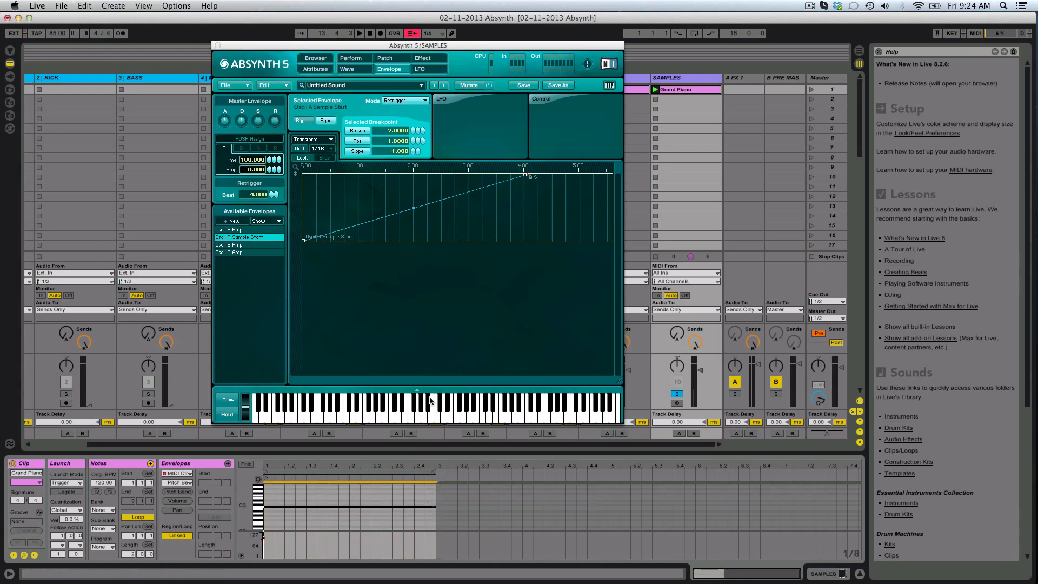
# Step: Audition oscillator A's grain density at 1, restore it to 4, and set R Time to 0
pyautogui.click(358, 58)
pyautogui.click(391, 59)
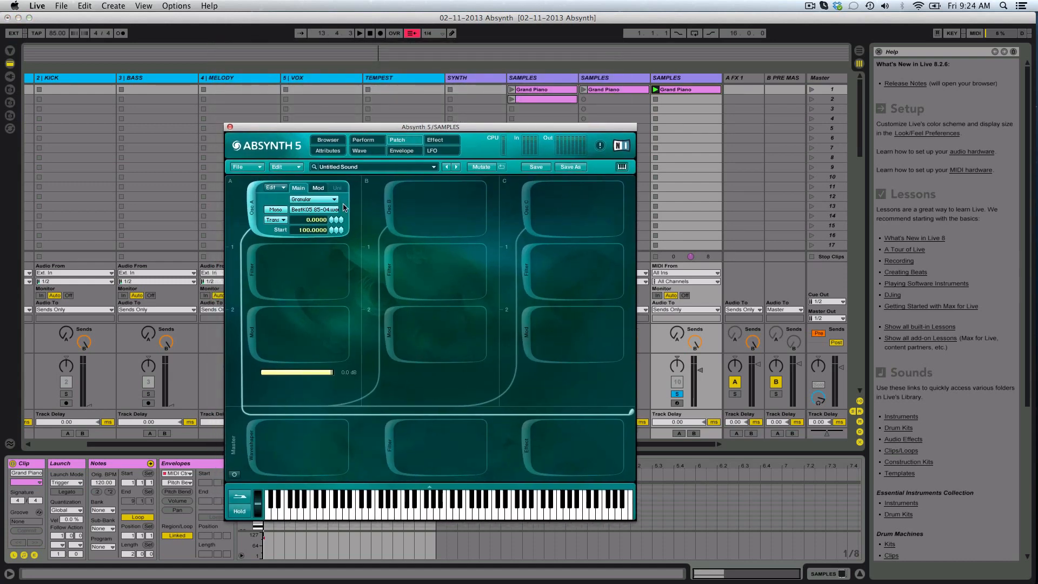
pyautogui.click(323, 189)
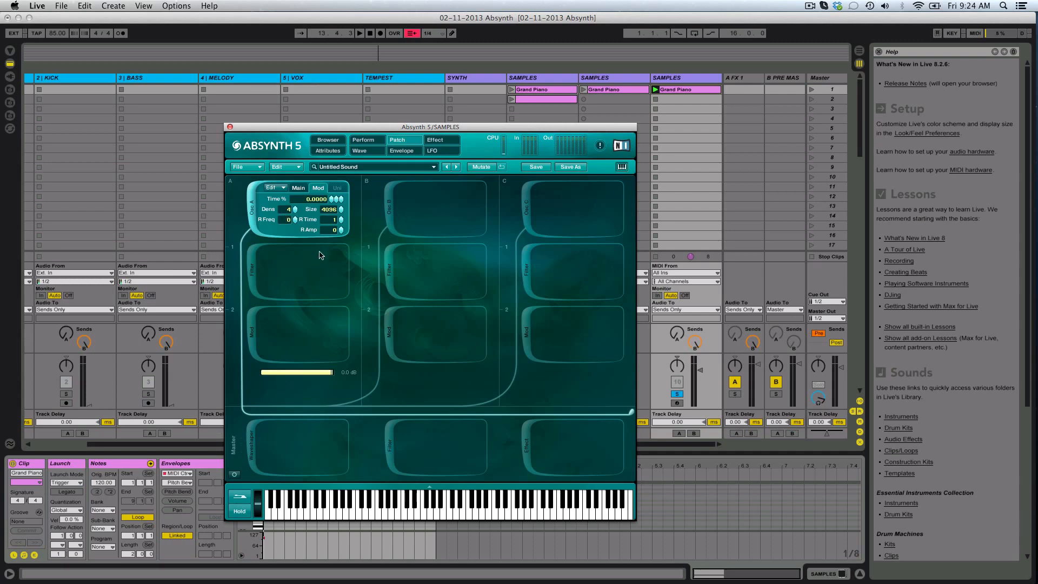
pyautogui.click(296, 209)
pyautogui.click(296, 212)
pyautogui.click(296, 211)
pyautogui.click(295, 211)
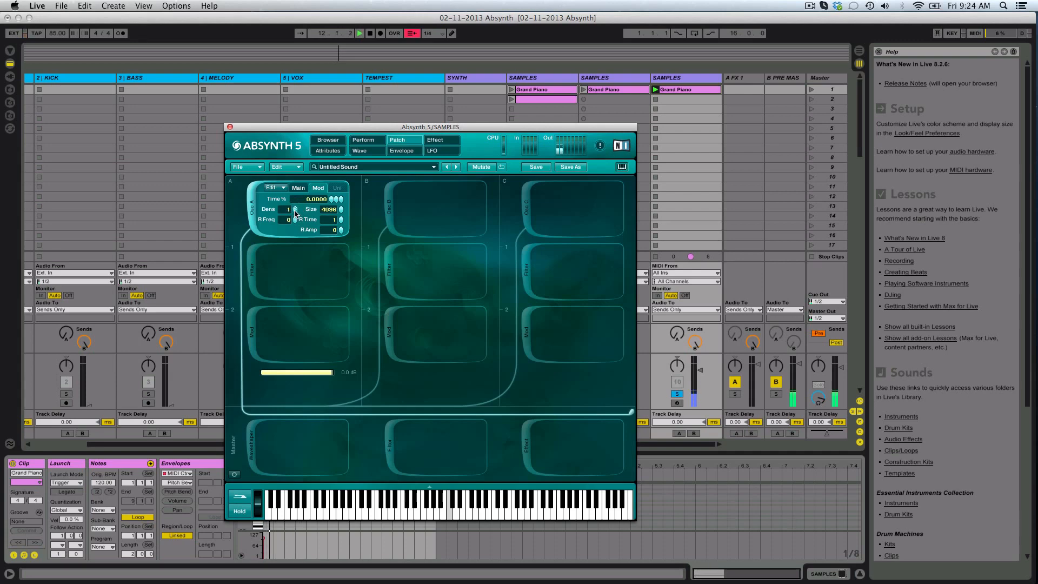
pyautogui.click(295, 208)
pyautogui.click(296, 209)
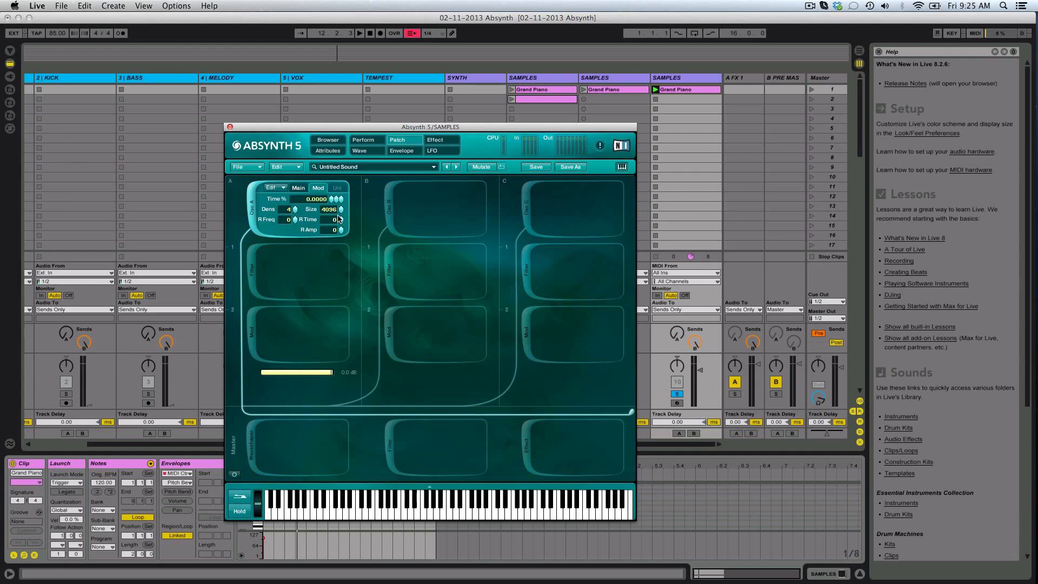
# Step: Switch oscillator A's sample playback from Mono to Stereo
pyautogui.click(297, 188)
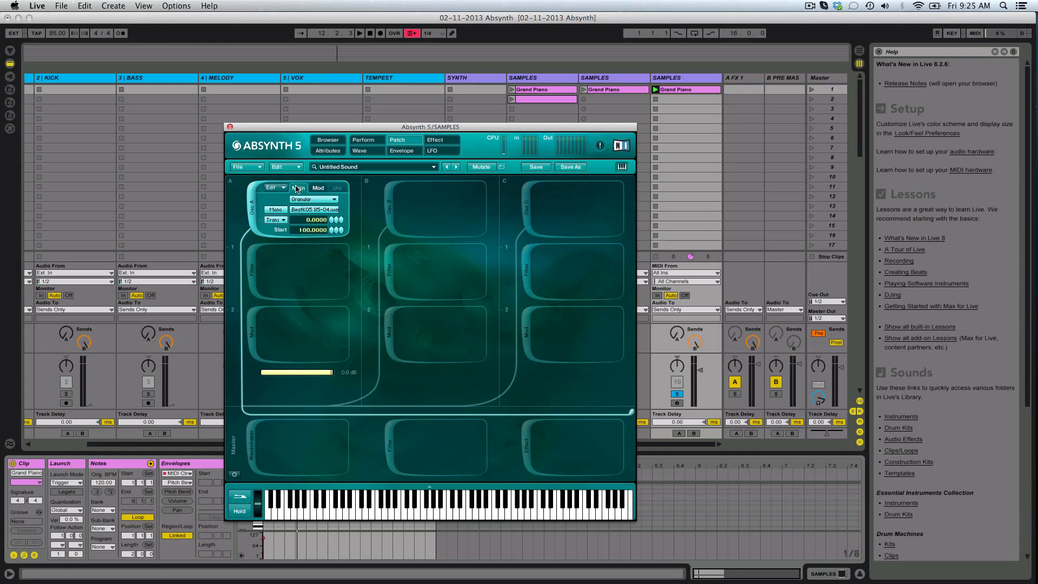
pyautogui.click(313, 189)
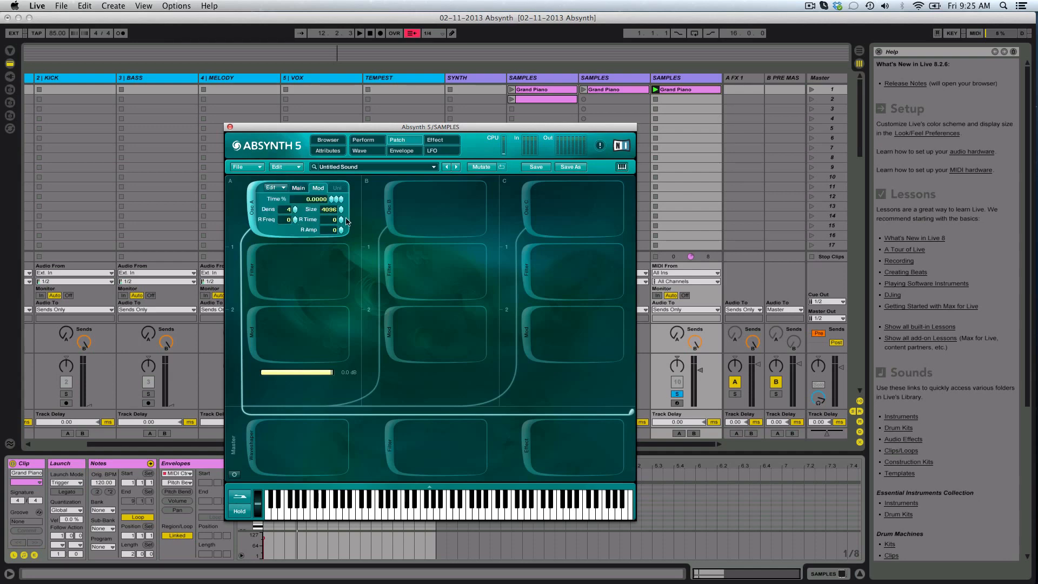
pyautogui.click(303, 188)
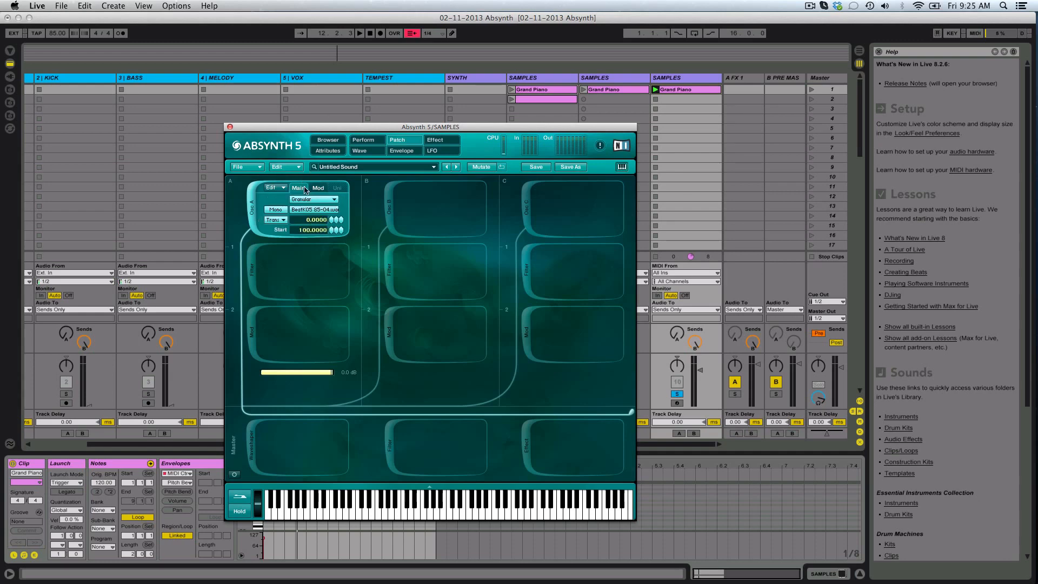
pyautogui.click(276, 210)
# Step: Enable channel A's first filter as an LPF 4 Pole, set its frequency to 22000 Hz, and audition it
pyautogui.click(254, 277)
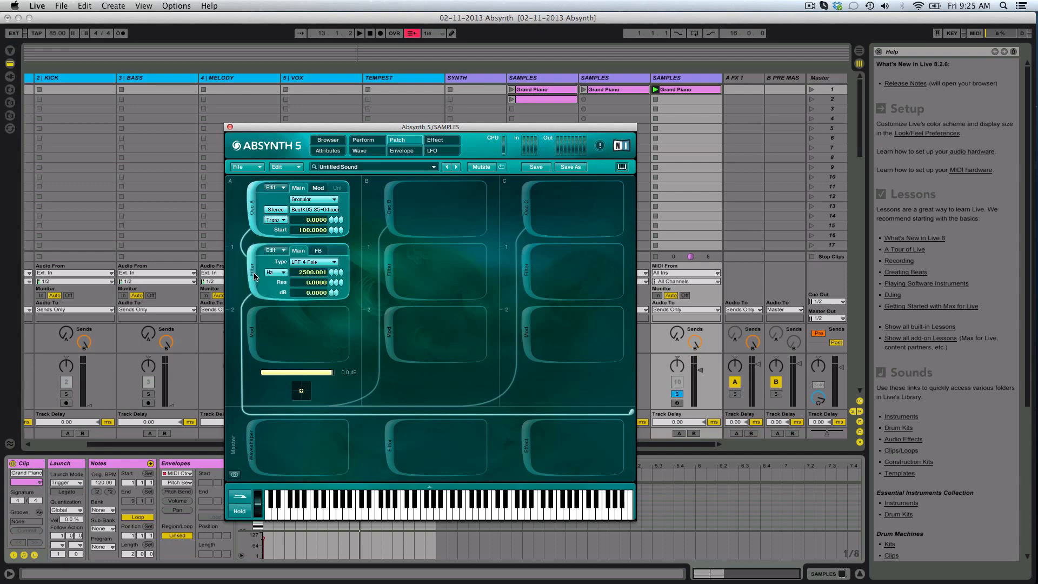
pyautogui.moveTo(331, 272); pyautogui.dragTo(346, 187)
pyautogui.press('space')
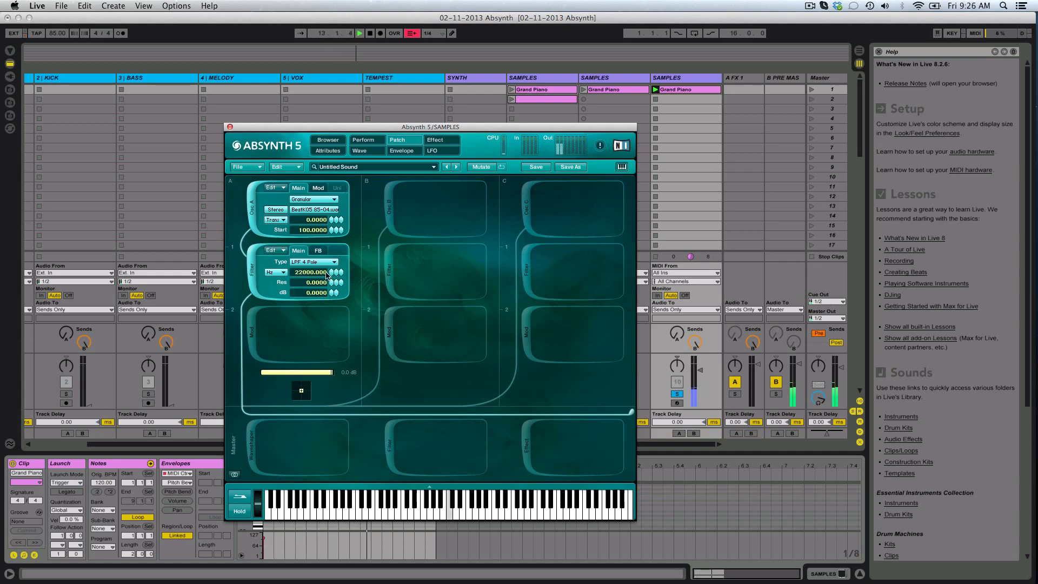
pyautogui.press('space')
# Step: Create a new envelope for the filter's frequency and fill it with generated AR pulses
pyautogui.rightClick(322, 274)
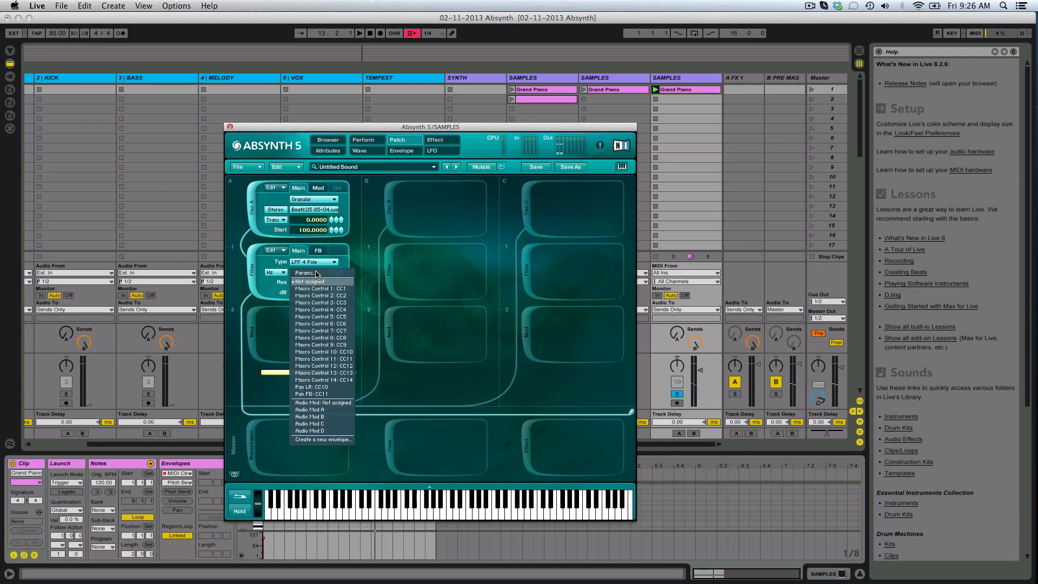
pyautogui.click(323, 440)
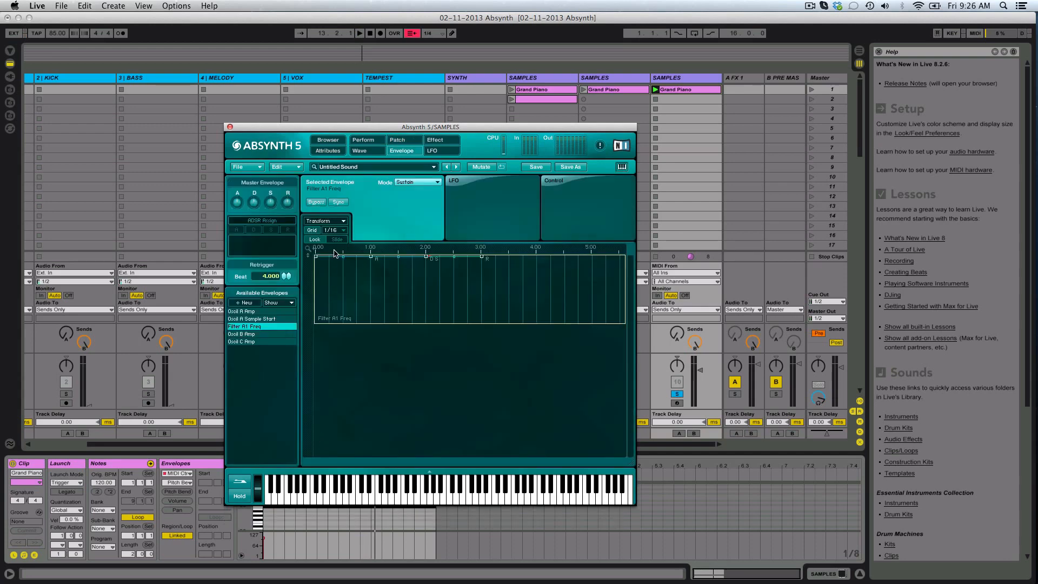
pyautogui.moveTo(332, 249); pyautogui.dragTo(341, 226)
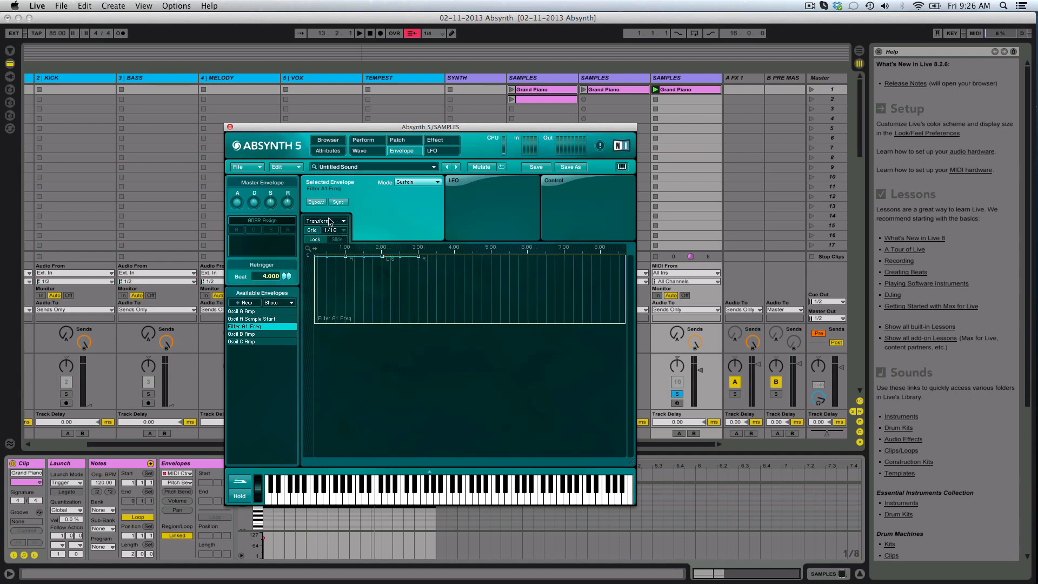
pyautogui.click(329, 222)
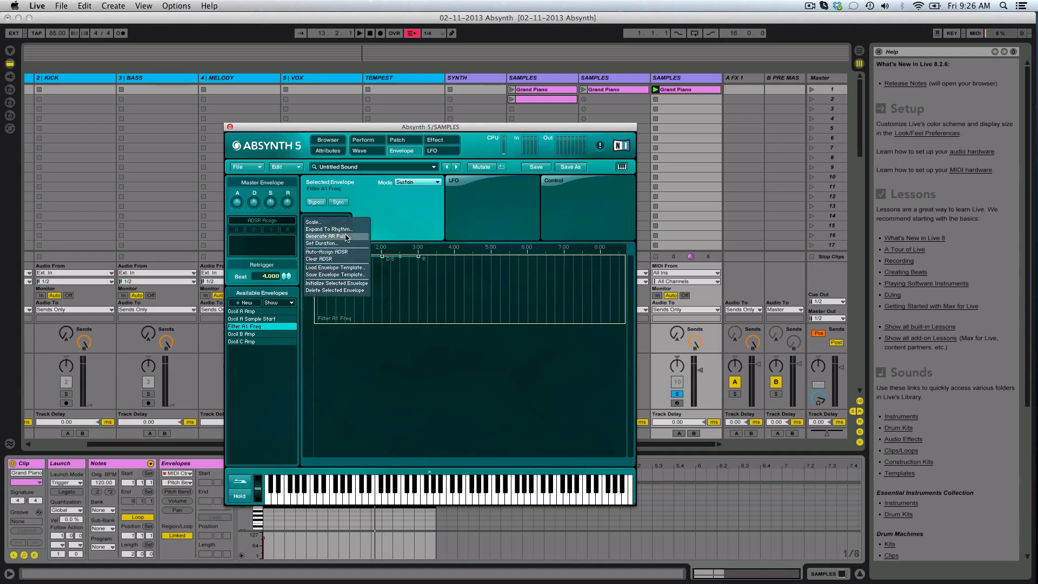
pyautogui.click(346, 237)
pyautogui.click(393, 288)
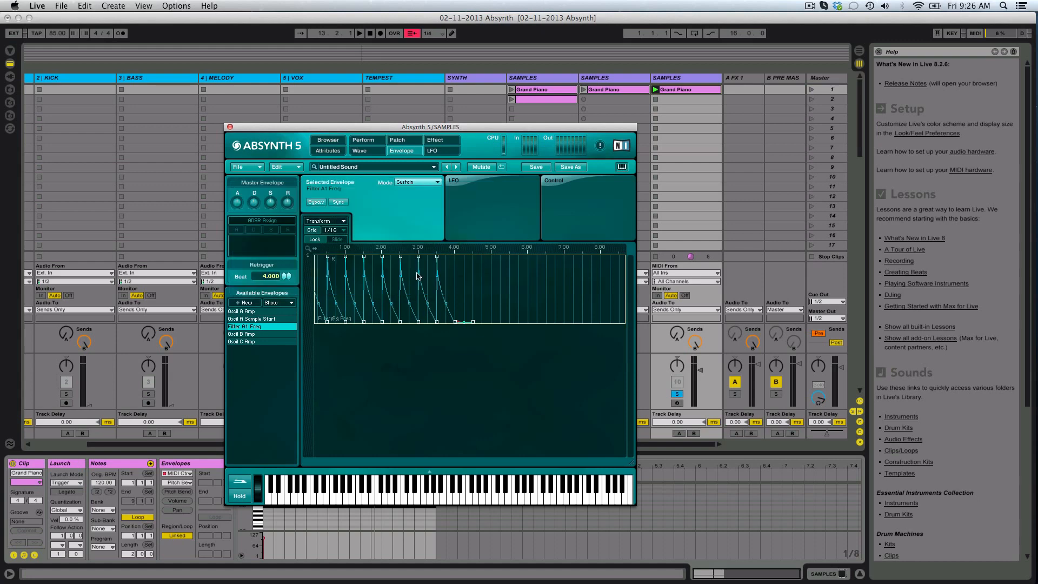
# Step: Set the filter frequency envelope to Retrigger during playback and delete its low breakpoint at 0.50
pyautogui.press('space')
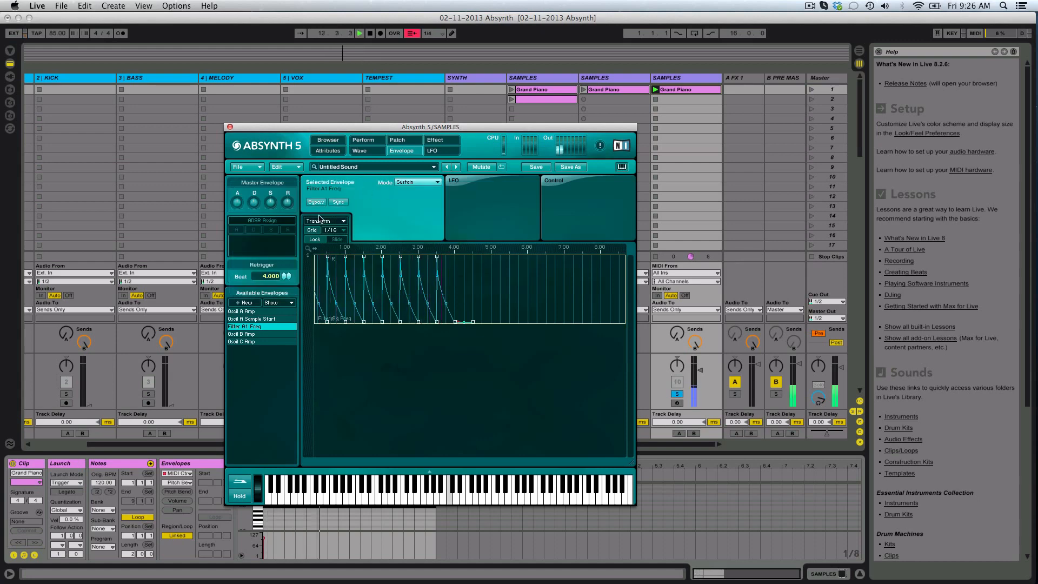
pyautogui.click(417, 182)
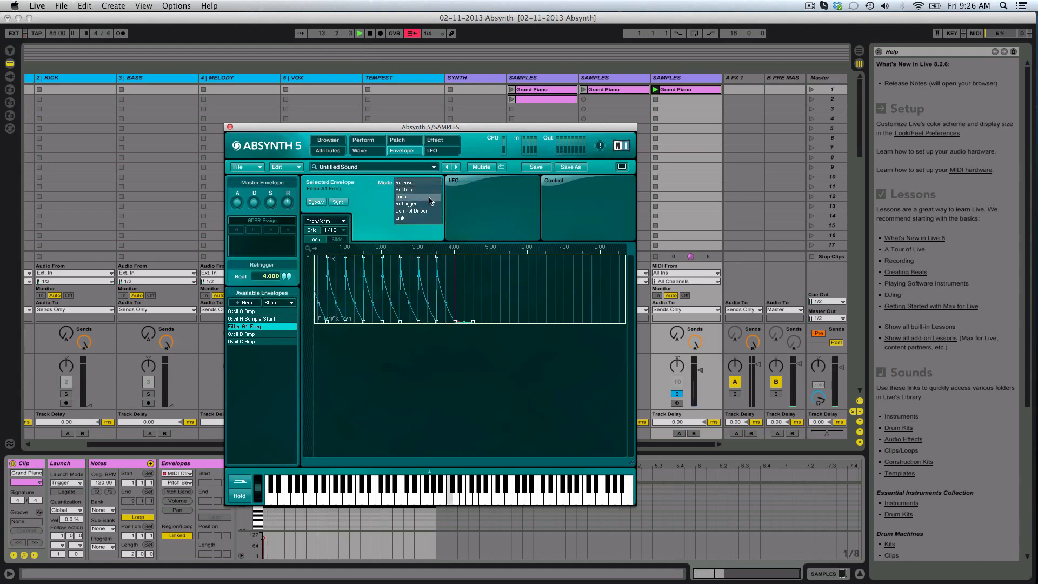
pyautogui.click(426, 203)
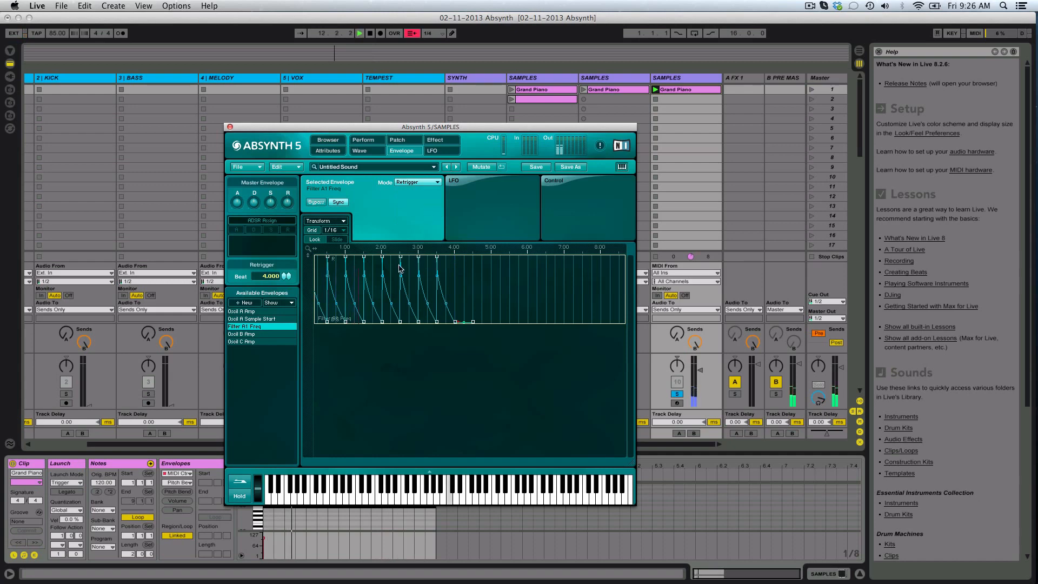
pyautogui.moveTo(372, 248); pyautogui.dragTo(306, 254)
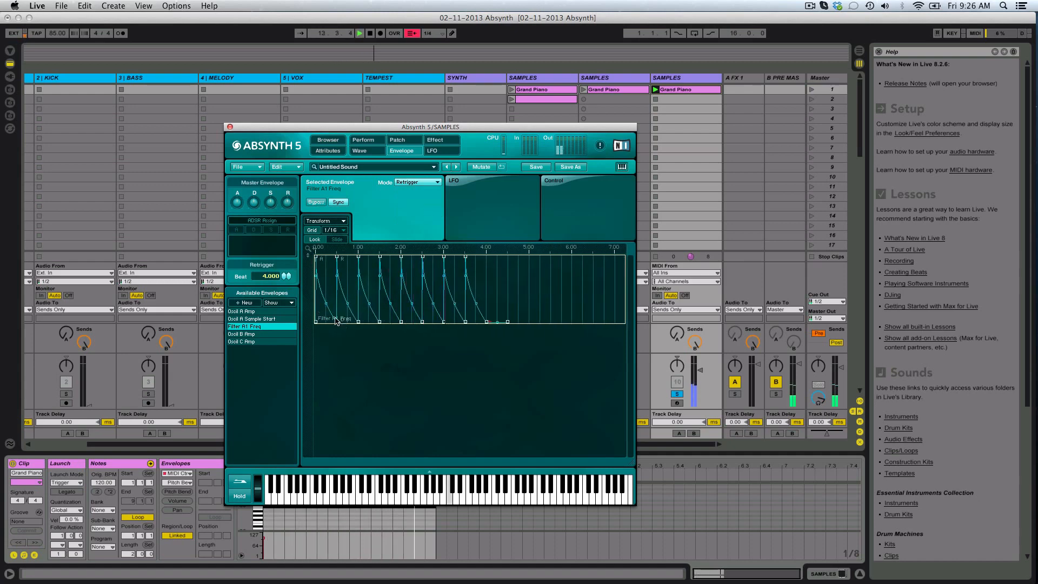
pyautogui.rightClick(337, 322)
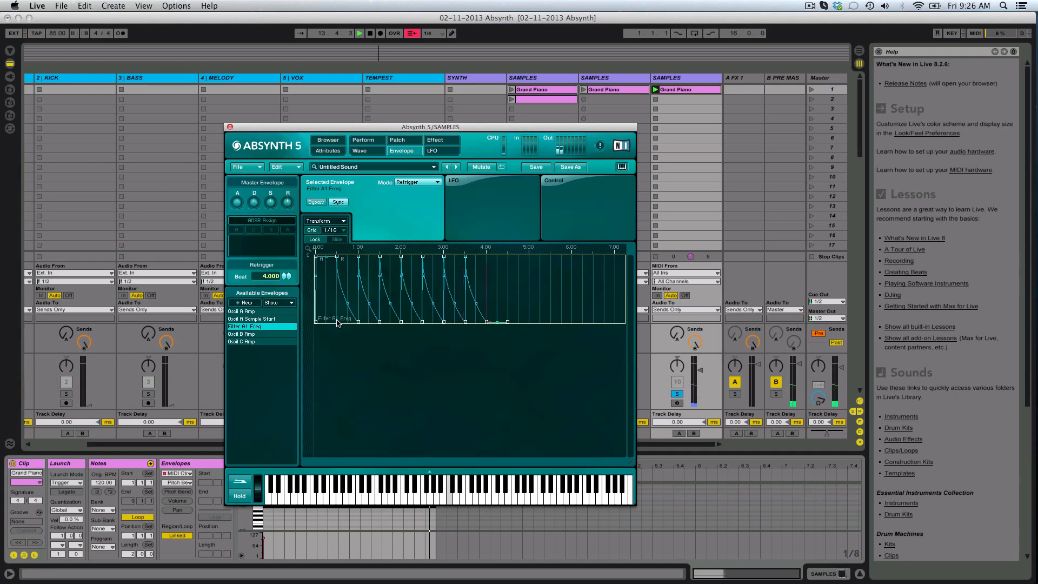
# Step: Reshape the filter frequency envelope by deleting the low breakpoint at 1.50, lowering the 1.00 peak, and raising the low points at 2.00 and 2.50
pyautogui.rightClick(380, 322)
pyautogui.moveTo(358, 256); pyautogui.dragTo(359, 285)
pyautogui.moveTo(401, 324); pyautogui.dragTo(401, 285)
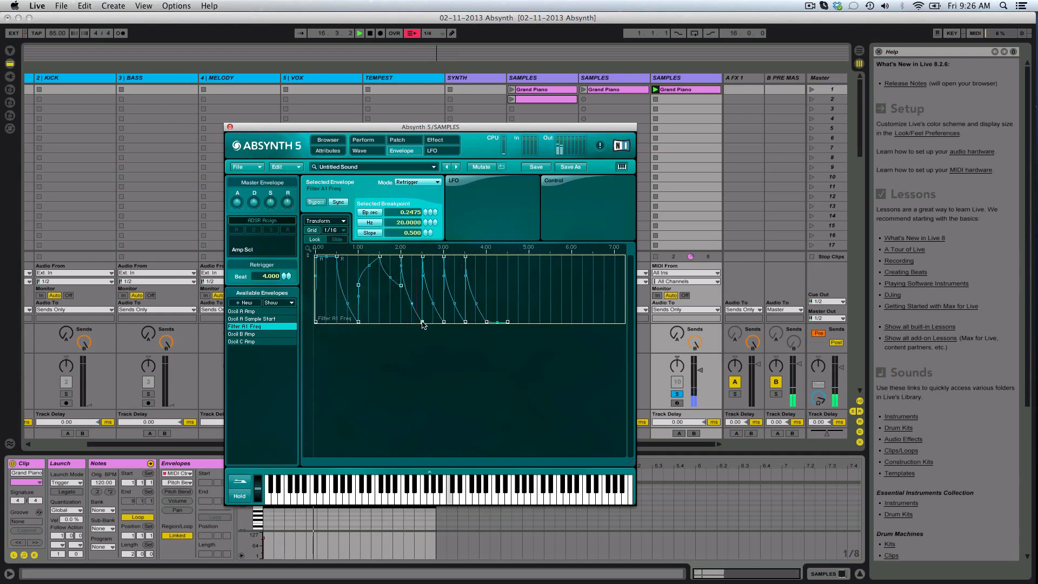
pyautogui.moveTo(422, 322); pyautogui.dragTo(422, 293)
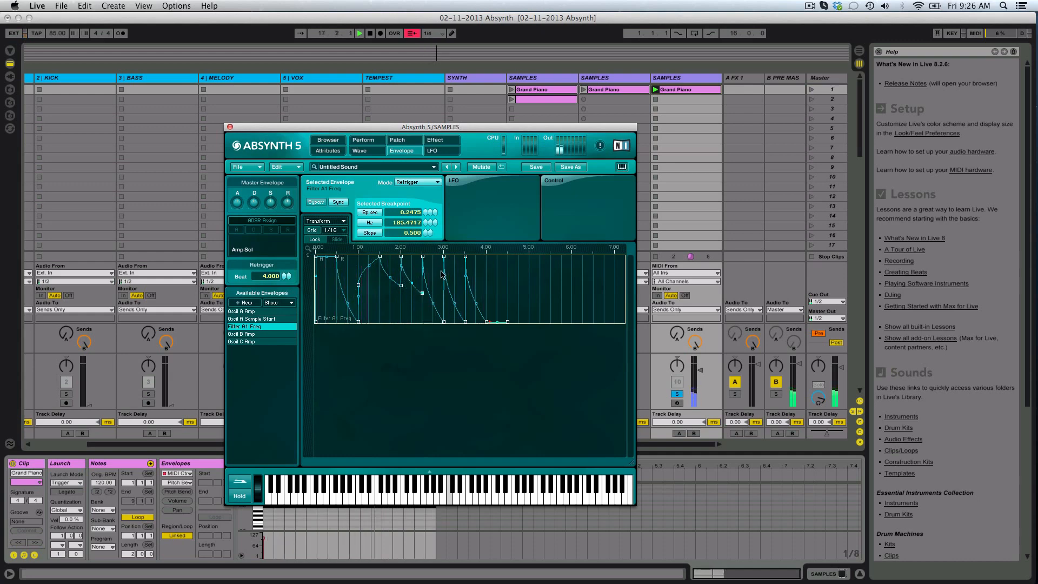
# Step: Add two breakpoints at 2.75 in the filter frequency envelope, a low one at about 663 Hz and a peak at 20480 Hz
pyautogui.moveTo(450, 248); pyautogui.dragTo(450, 324)
pyautogui.rightClick(387, 302)
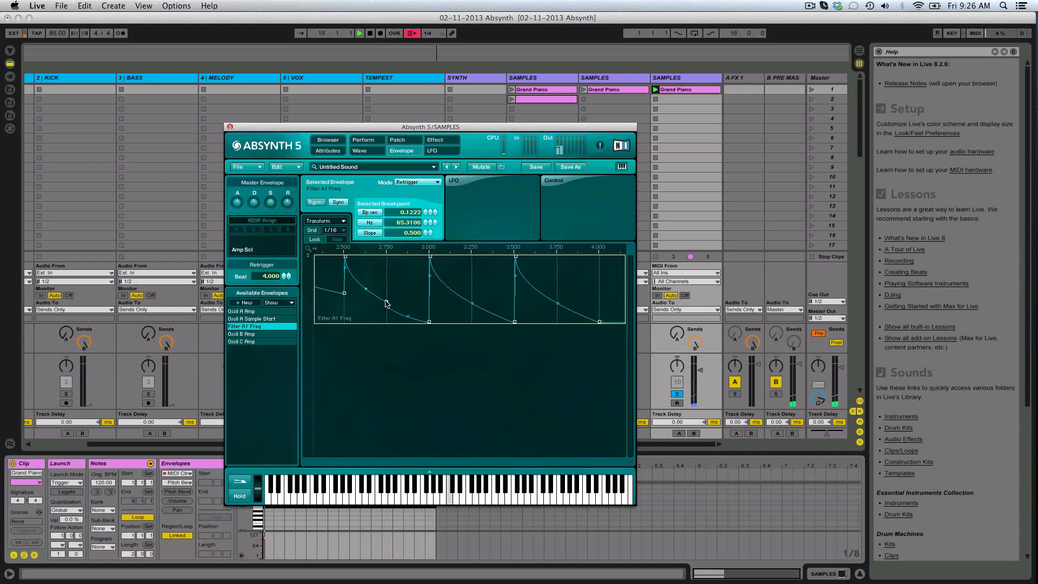
pyautogui.rightClick(398, 313)
pyautogui.moveTo(397, 283); pyautogui.dragTo(387, 256)
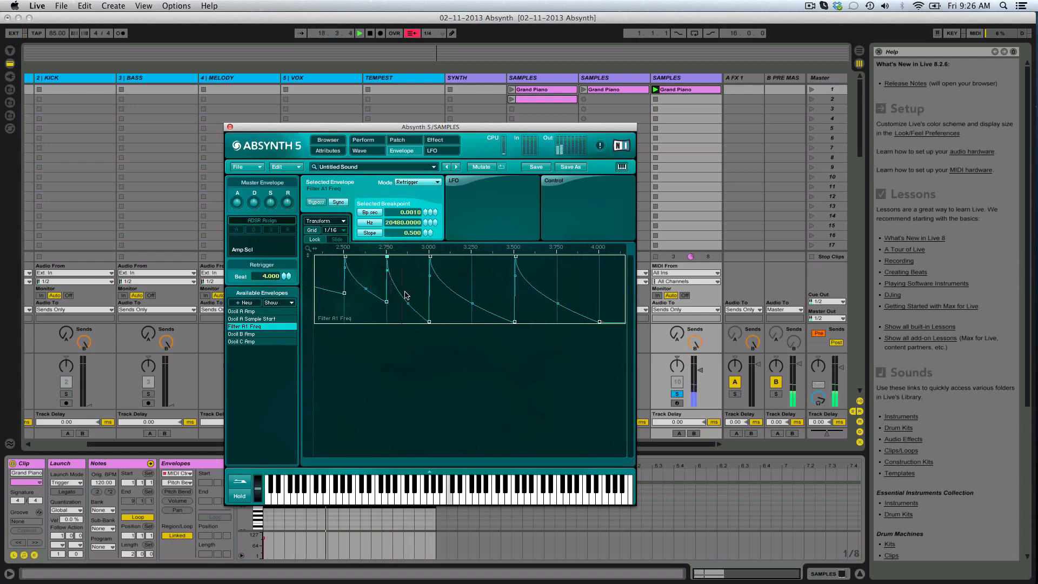
pyautogui.moveTo(387, 304); pyautogui.dragTo(387, 284)
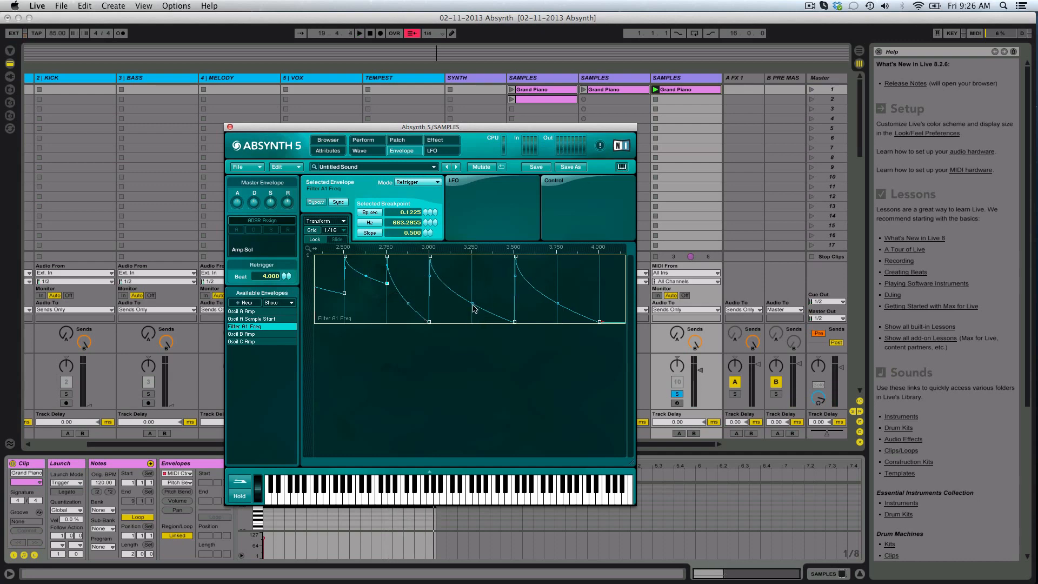
# Step: Add a filter frequency breakpoint at 3.25 at about 7759 Hz and pull the envelope's last breakpoint back to 4.00
pyautogui.click(475, 306)
pyautogui.moveTo(475, 308)
pyautogui.mouseDown()
pyautogui.moveTo(479, 276)
pyautogui.moveTo(474, 300)
pyautogui.moveTo(490, 307)
pyautogui.mouseUp()
pyautogui.moveTo(472, 273); pyautogui.dragTo(487, 218)
pyautogui.press('space')
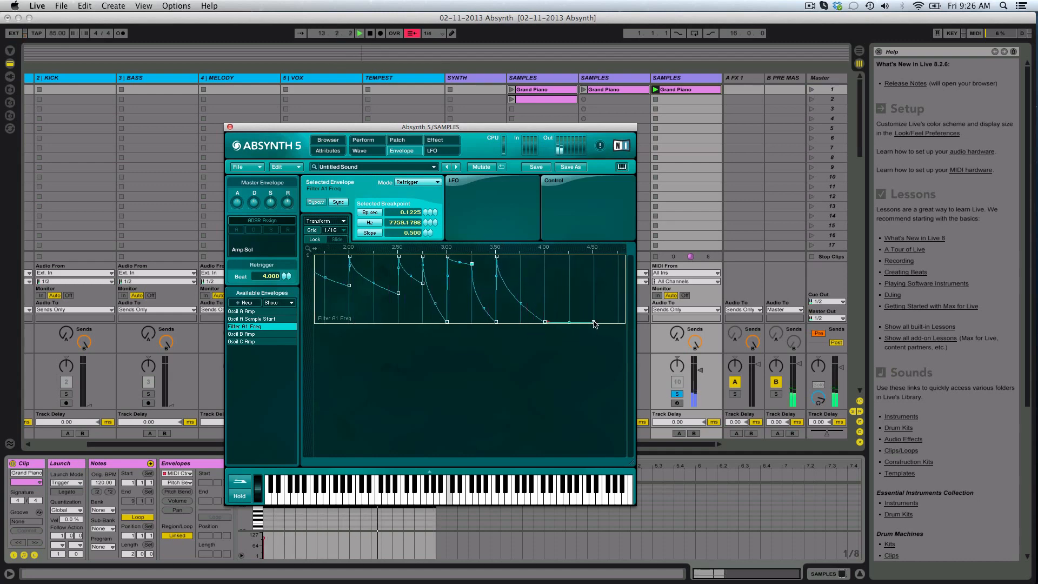
pyautogui.moveTo(594, 322); pyautogui.dragTo(544, 325)
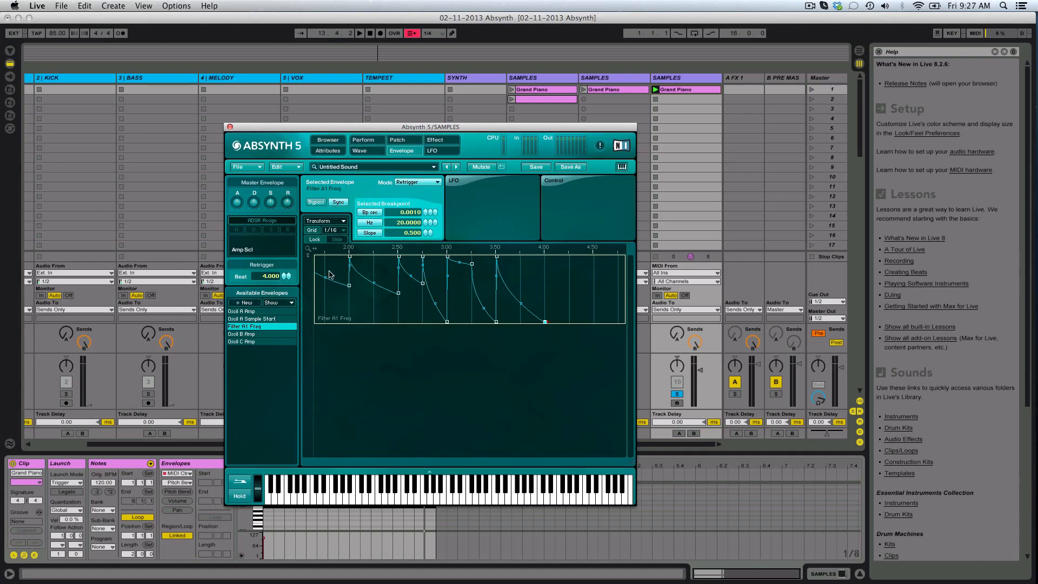
# Step: Add a breakpoint at 2.00 in the Oscil A Sample Start envelope and set its position value to 0.5
pyautogui.click(274, 320)
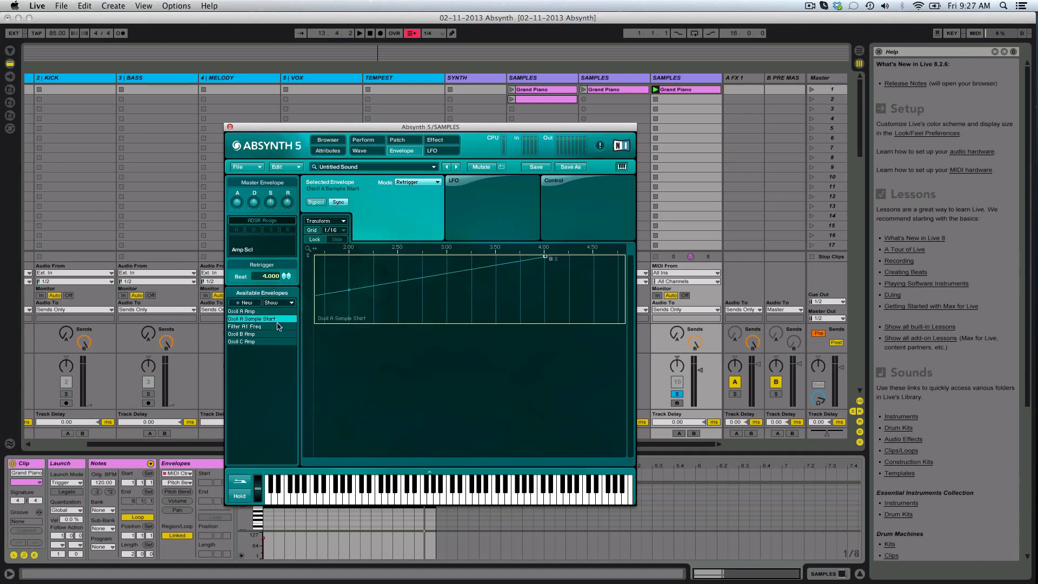
pyautogui.moveTo(349, 253); pyautogui.dragTo(360, 229)
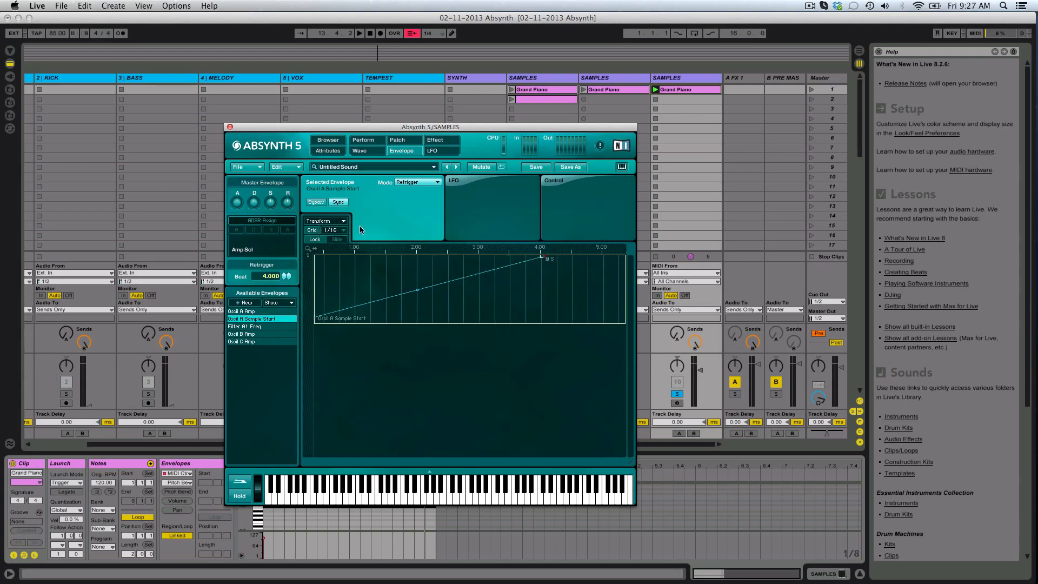
pyautogui.click(418, 294)
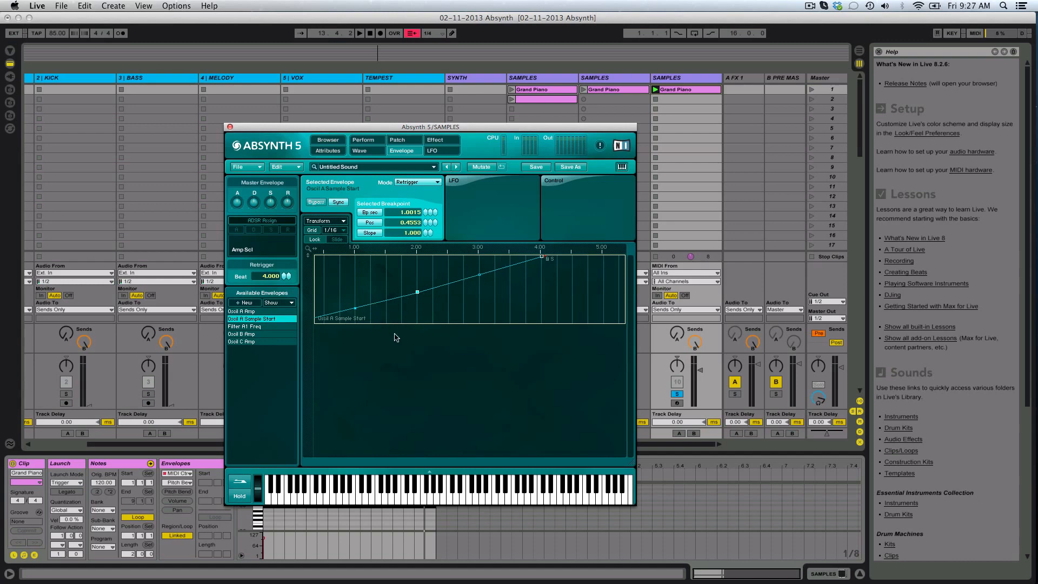
pyautogui.doubleClick(414, 223)
pyautogui.write('0.5')
pyautogui.press('Return')
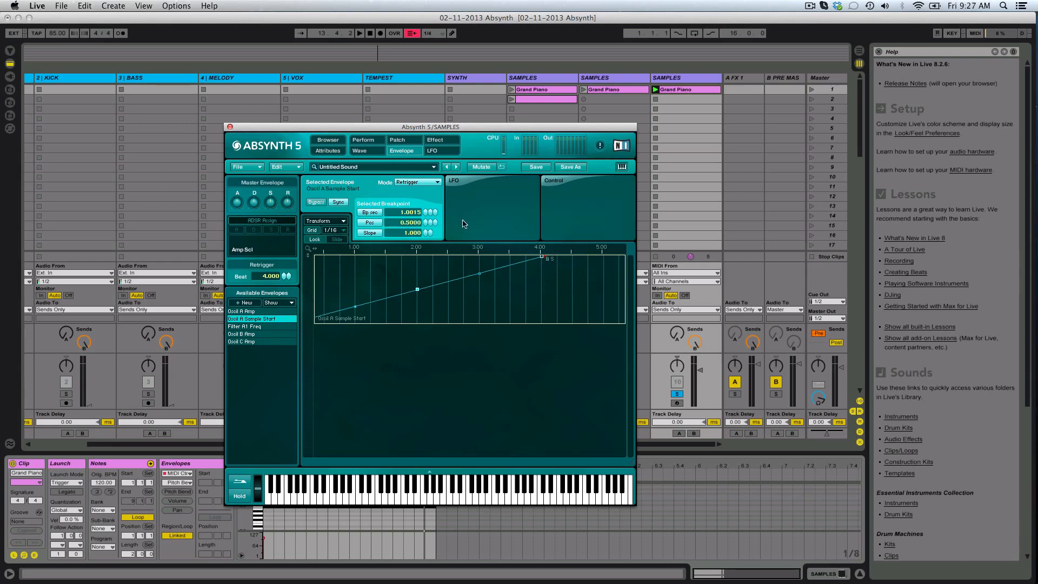
pyautogui.moveTo(426, 302); pyautogui.dragTo(411, 290)
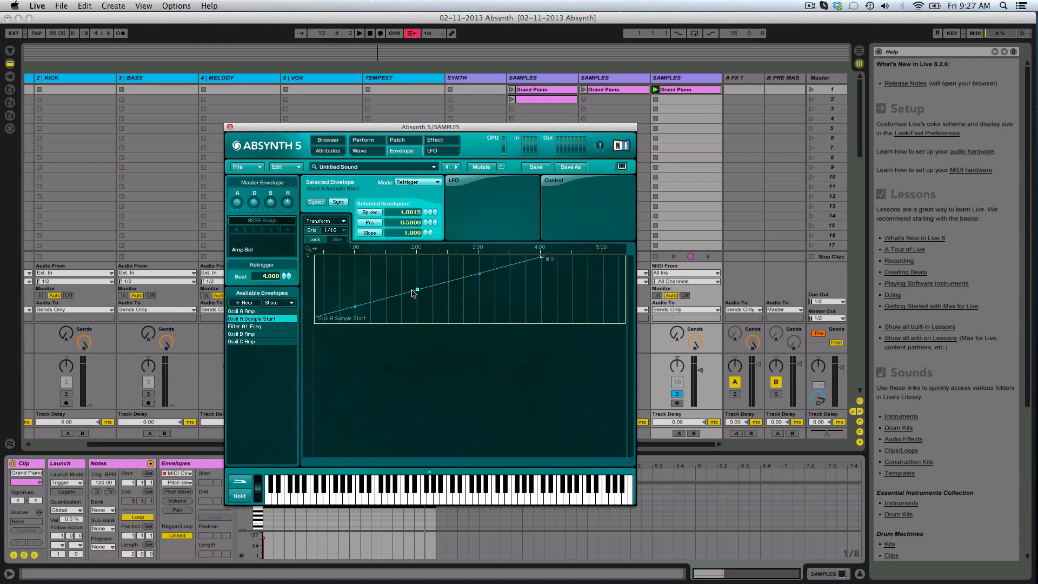
# Step: Assign the Sample Start breakpoint's Amp CC to Macro Control 1: CC1 and locate that macro on the Perform page during playback
pyautogui.click(560, 183)
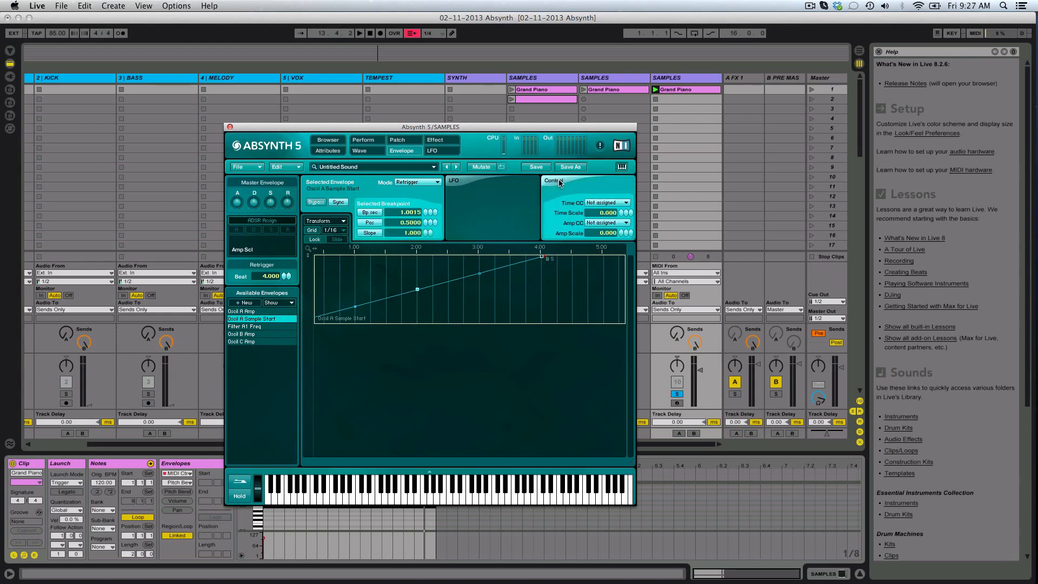
pyautogui.click(614, 224)
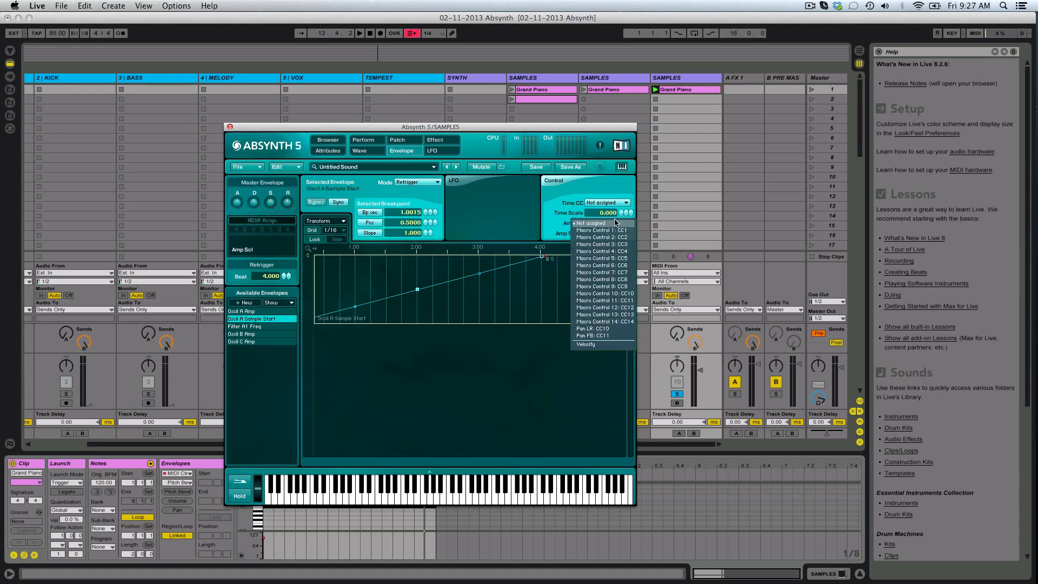
pyautogui.click(617, 231)
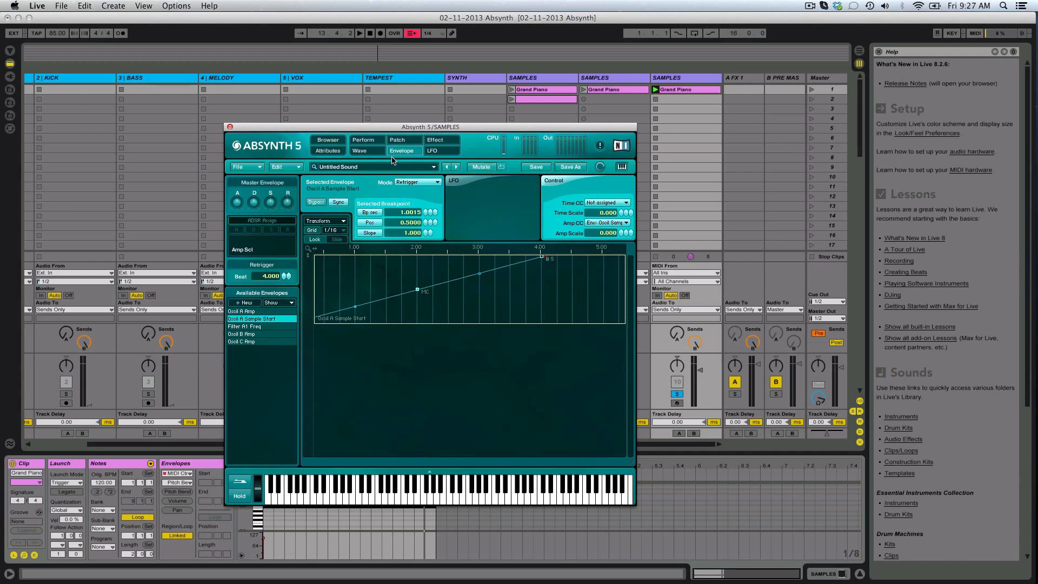
pyautogui.press('space')
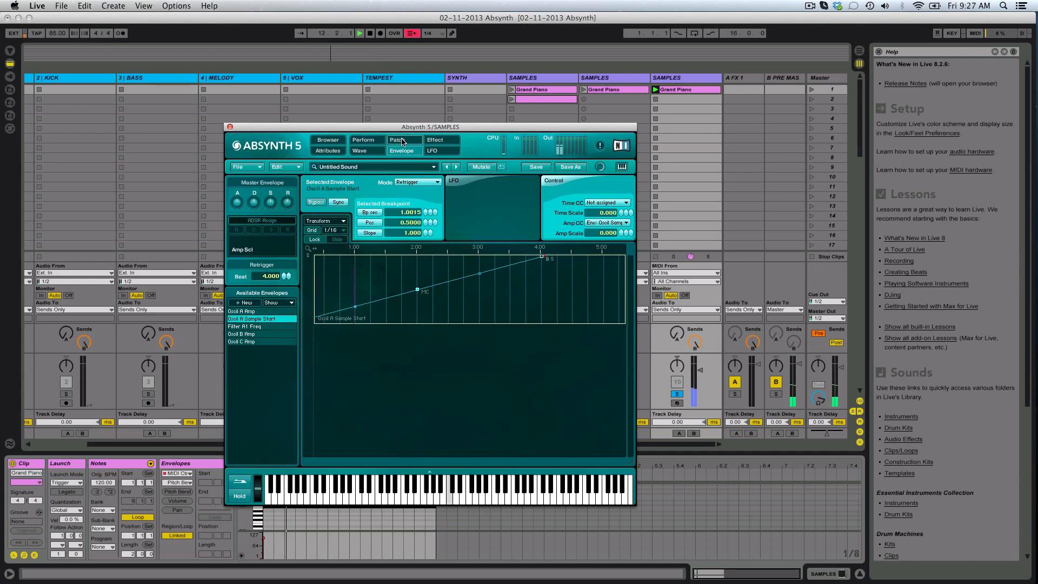
pyautogui.click(402, 141)
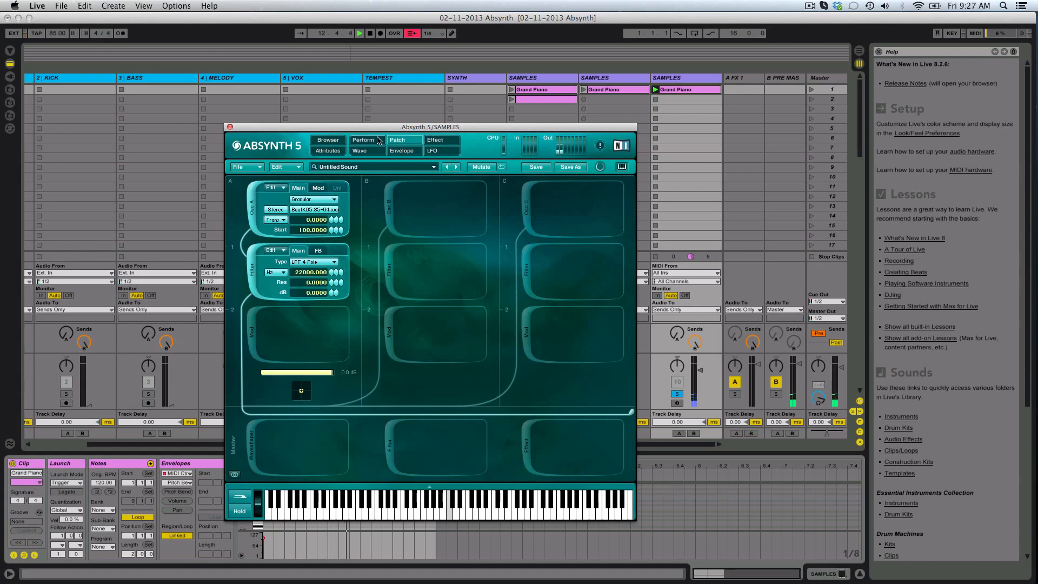
pyautogui.click(377, 140)
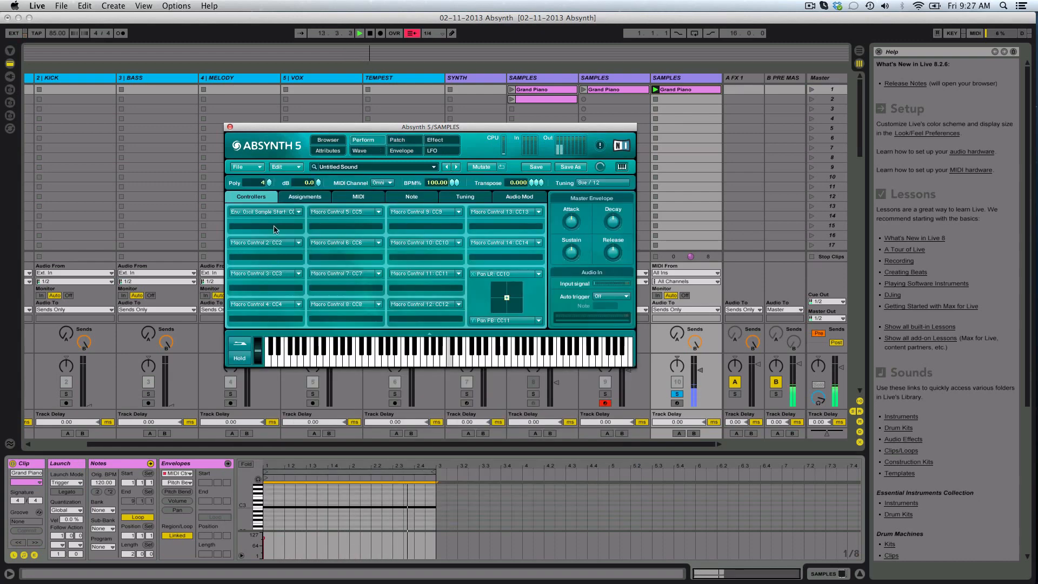
# Step: Set the Sample Start breakpoint's Amp Scale to 100 and audition it by sweeping the assigned macro control
pyautogui.click(402, 150)
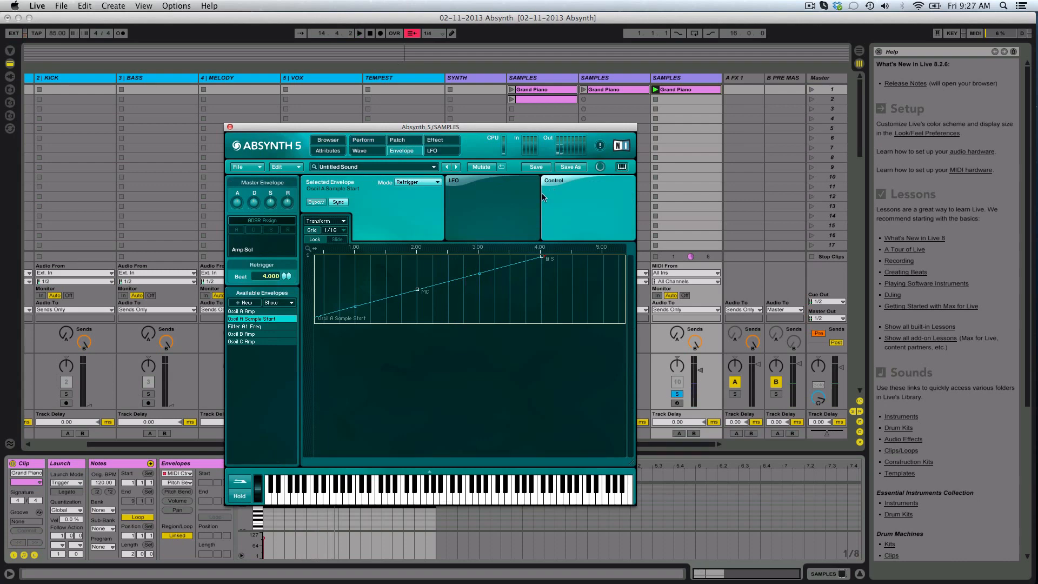
pyautogui.click(417, 290)
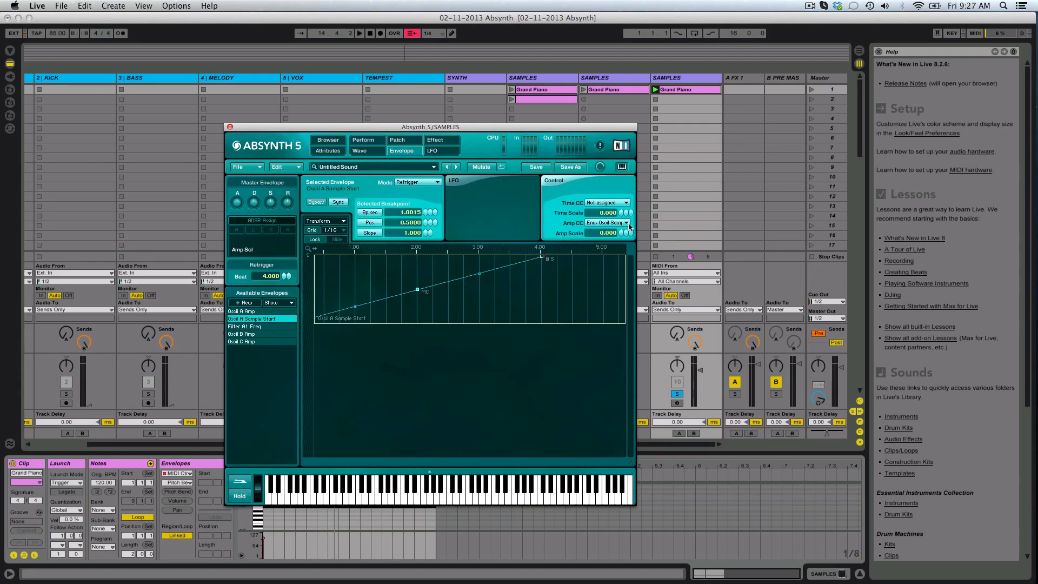
pyautogui.moveTo(627, 236); pyautogui.dragTo(631, 177)
pyautogui.click(396, 141)
pyautogui.click(363, 140)
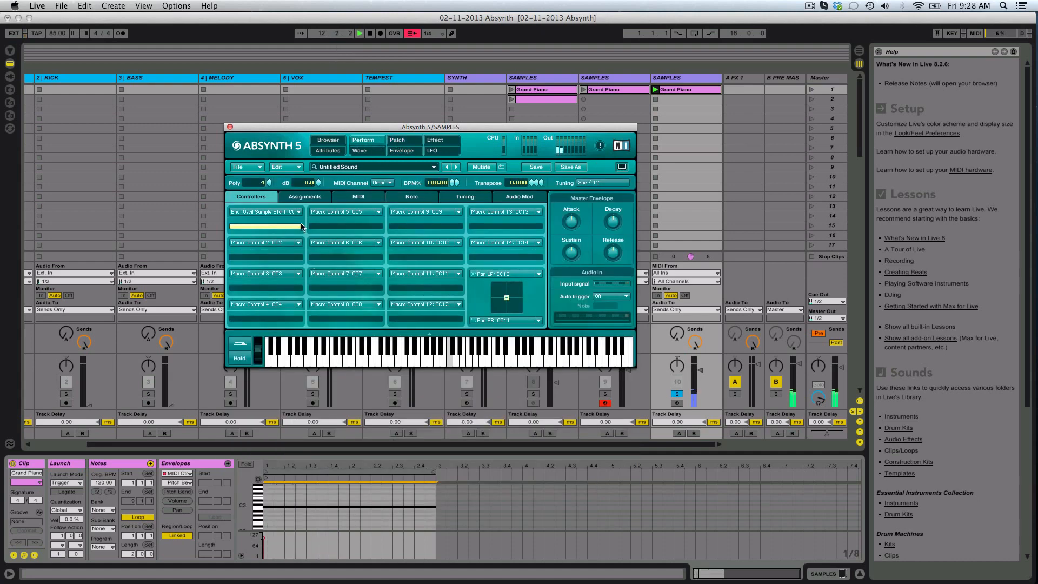
pyautogui.moveTo(302, 226); pyautogui.dragTo(389, 227)
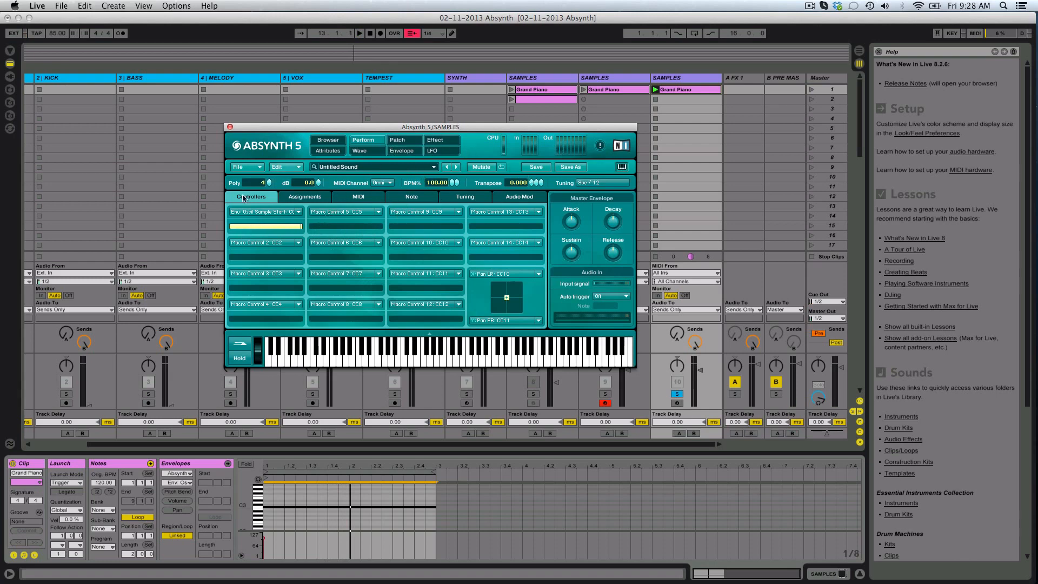
# Step: Lower the Sample Start breakpoint's Amp Scale and play the loop with the macro controls showing
pyautogui.click(411, 142)
pyautogui.click(407, 151)
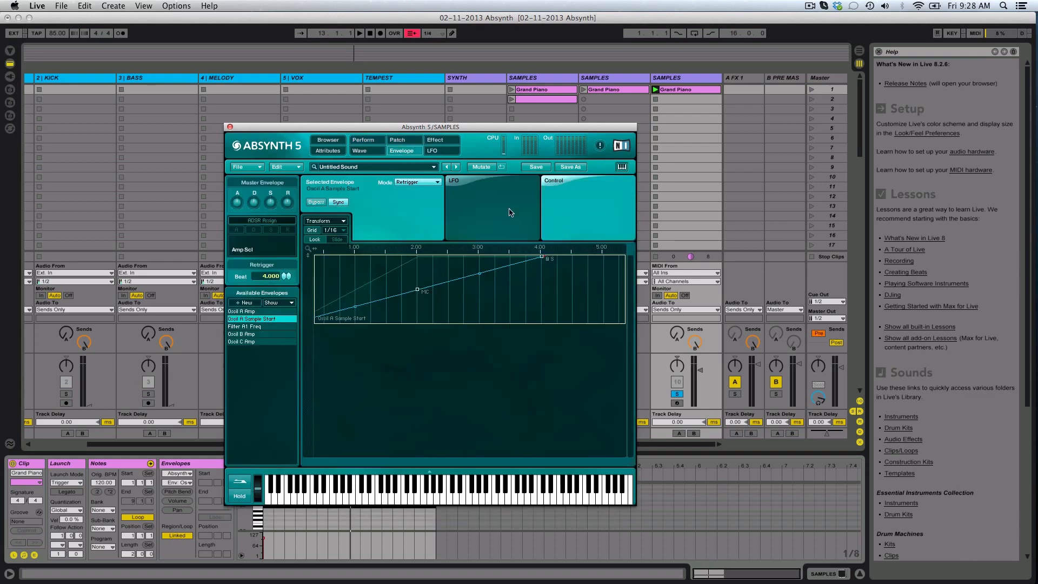
pyautogui.click(418, 291)
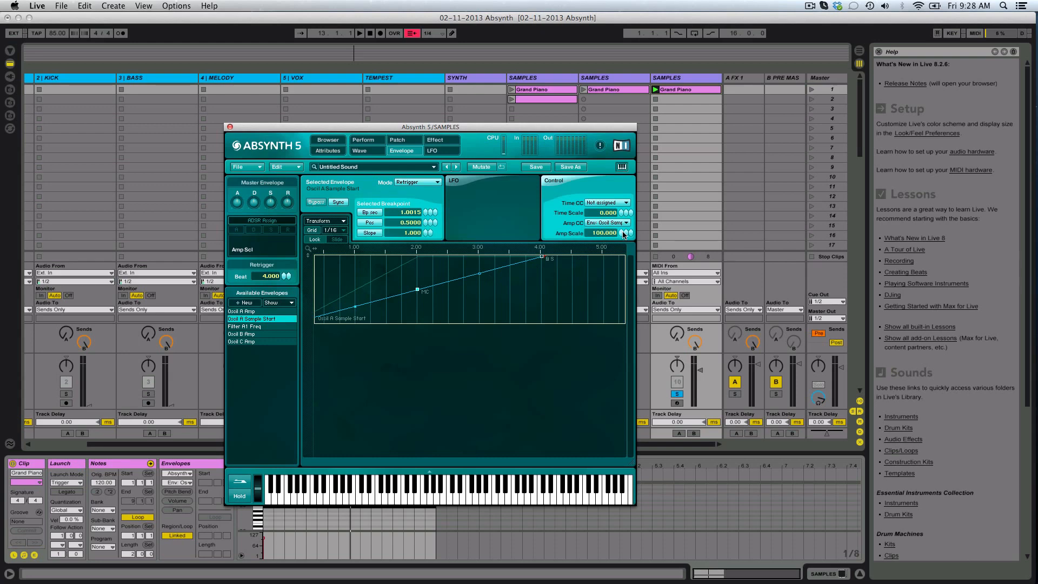
pyautogui.moveTo(624, 234); pyautogui.dragTo(627, 344)
pyautogui.click(415, 140)
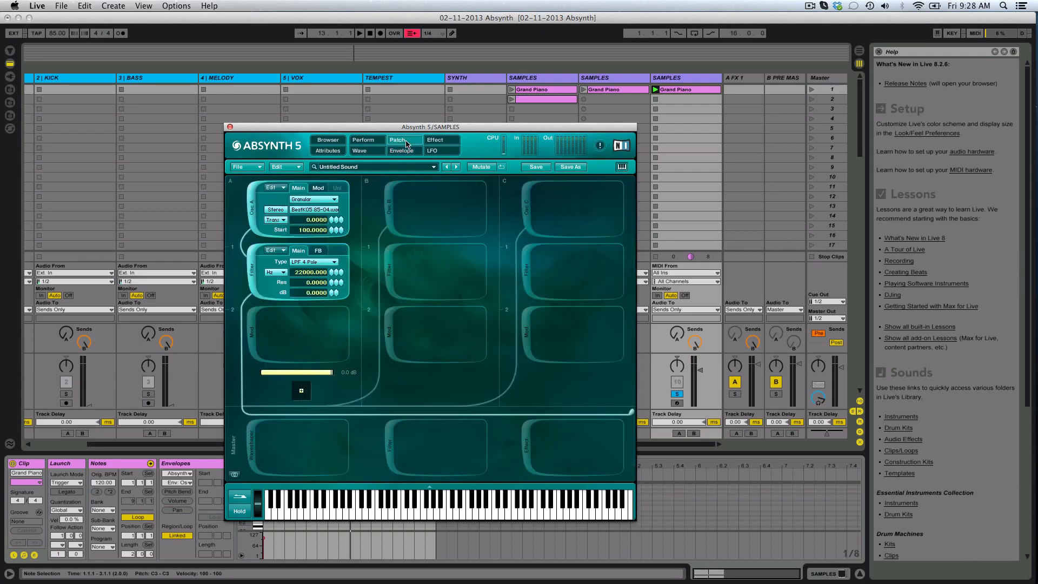
pyautogui.press('space')
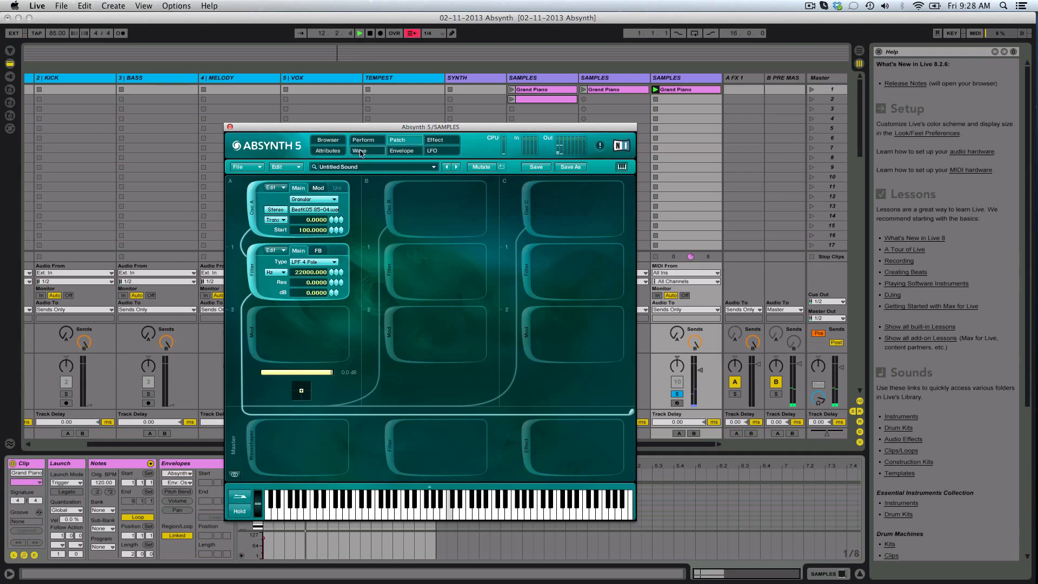
pyautogui.click(375, 140)
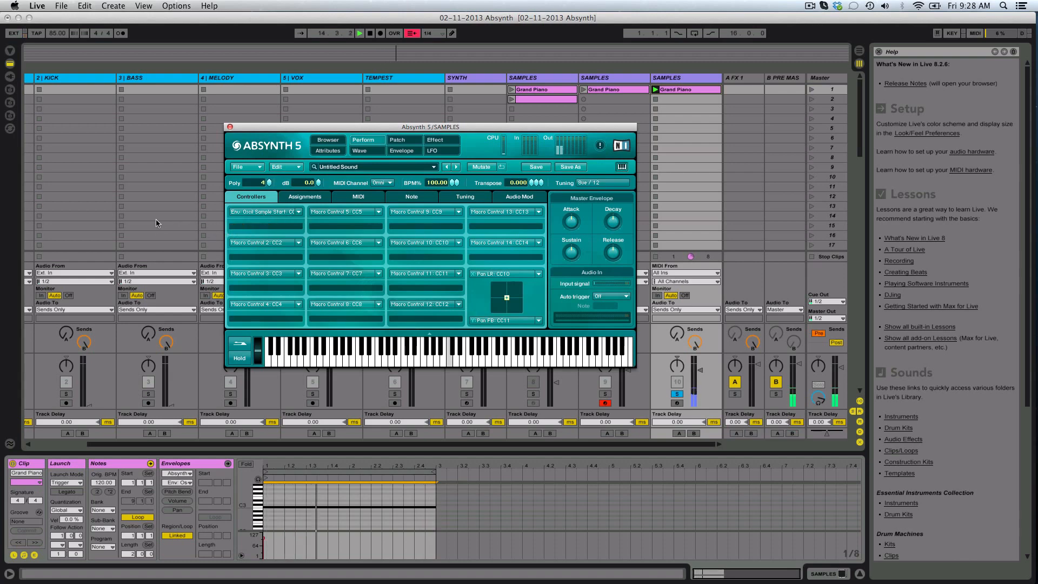
# Step: Record-arm the last SAMPLES track, disarm the neighbouring one, and start MIDI learn for the Sample Start macro control
pyautogui.moveTo(411, 130); pyautogui.dragTo(304, 86)
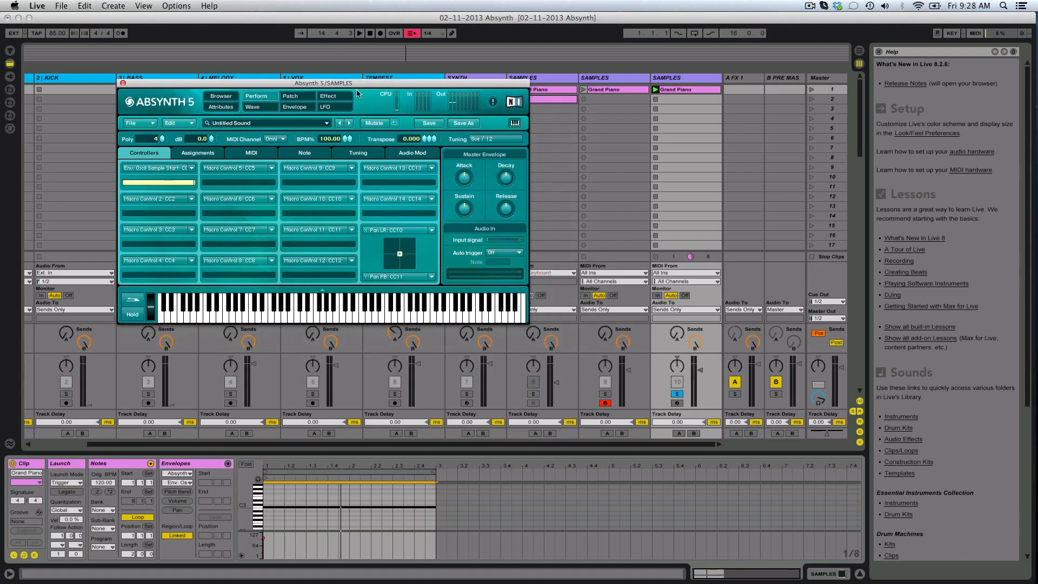
pyautogui.click(677, 403)
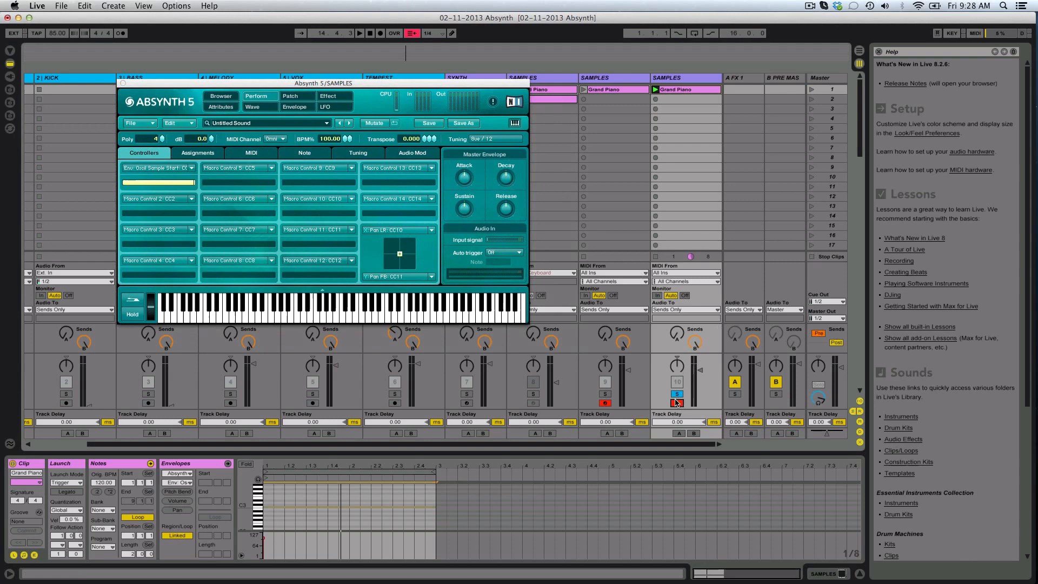
pyautogui.click(605, 403)
pyautogui.click(689, 77)
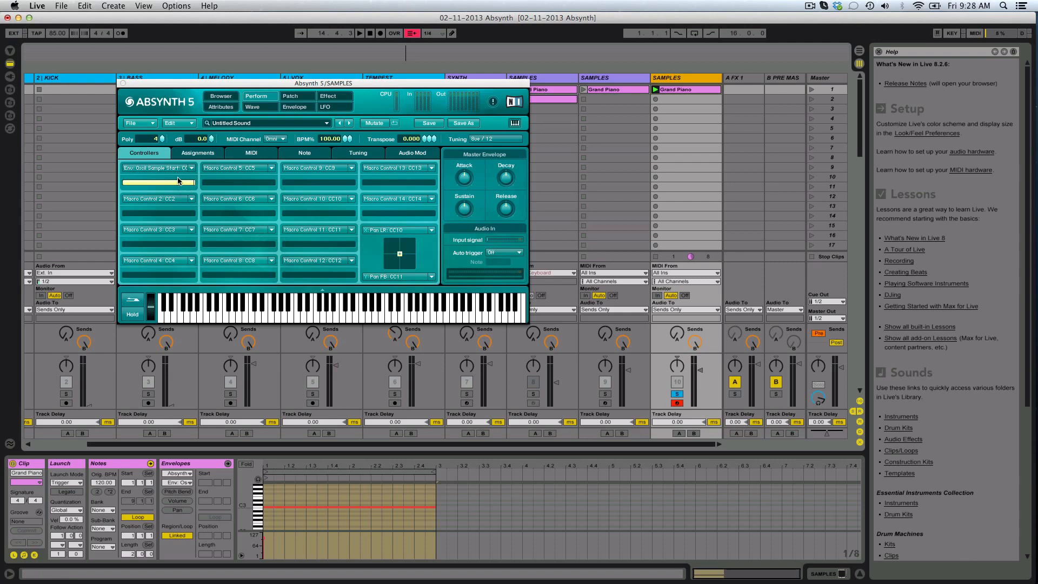
pyautogui.click(192, 168)
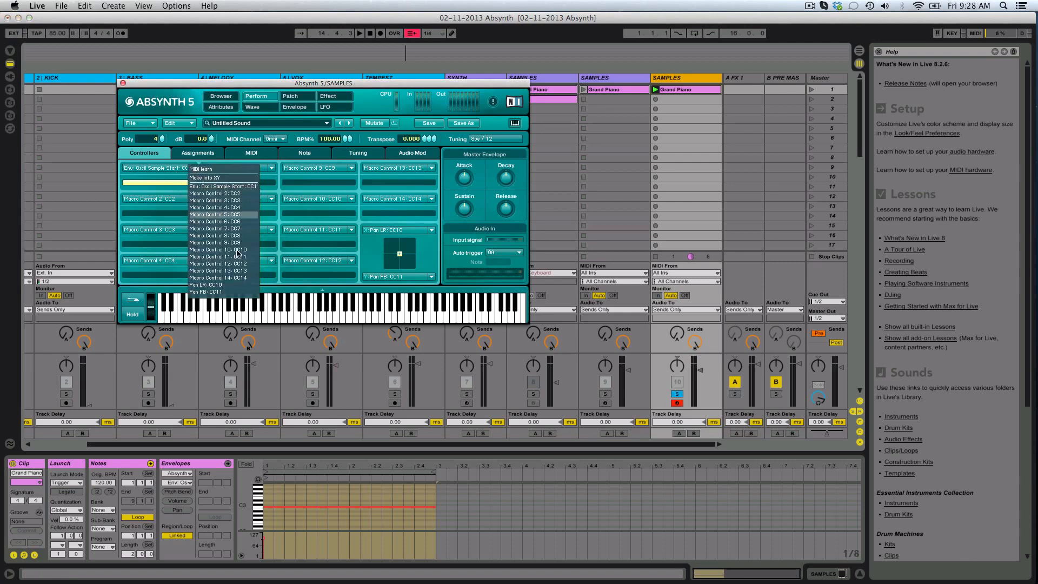
pyautogui.click(223, 169)
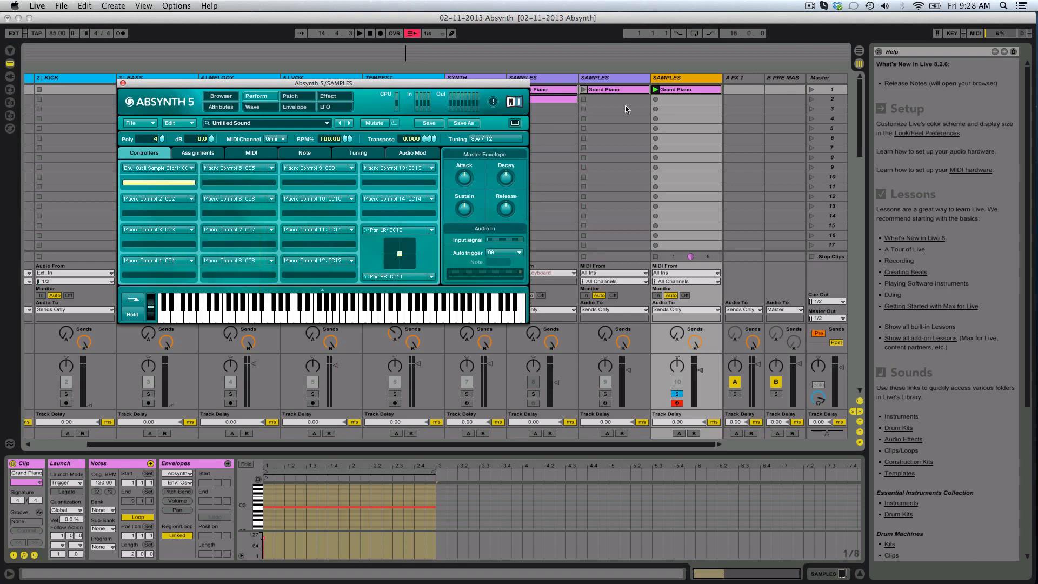
# Step: Check the Track, Sync and Remote settings of the MIDI ports in Live's preferences
pyautogui.click(39, 6)
pyautogui.click(59, 35)
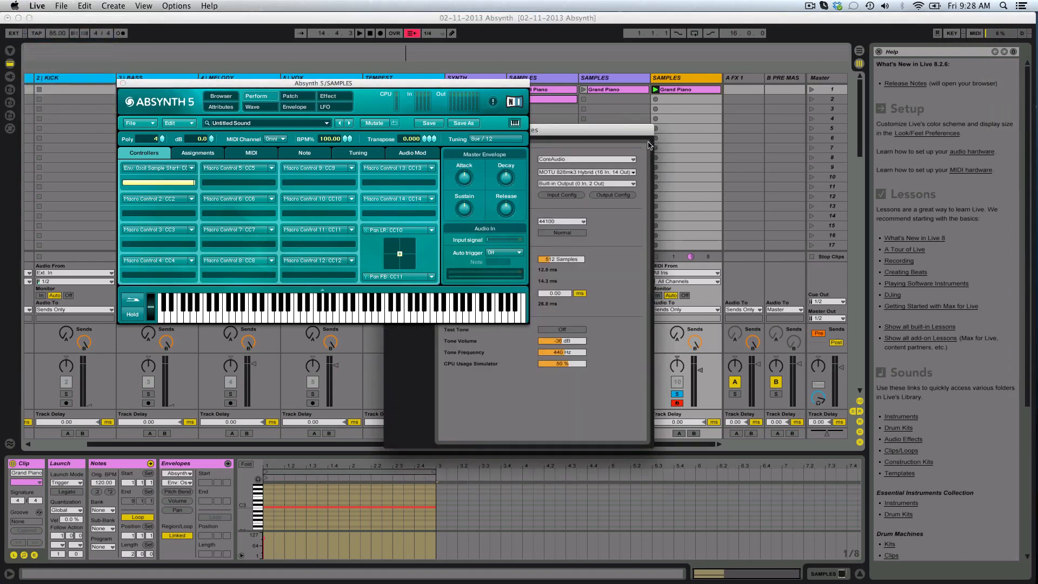
pyautogui.moveTo(642, 131); pyautogui.dragTo(969, 100)
pyautogui.click(740, 154)
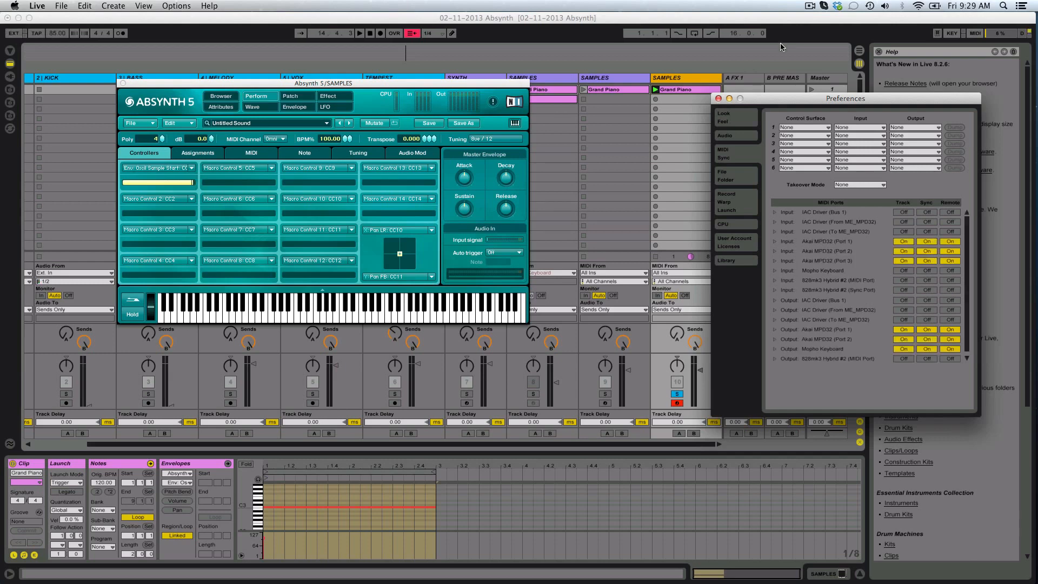
pyautogui.click(719, 98)
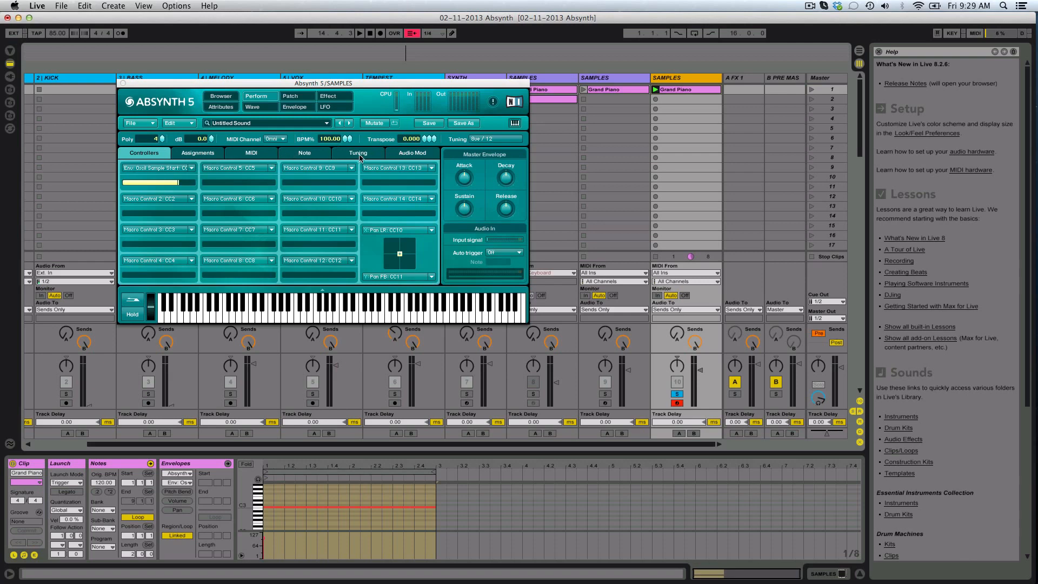
# Step: Add a Waveshape module below oscillator A's filter with In 4.60 dB and Out -1.70 dB, and lower channel A to -1.2 dB
pyautogui.click(303, 107)
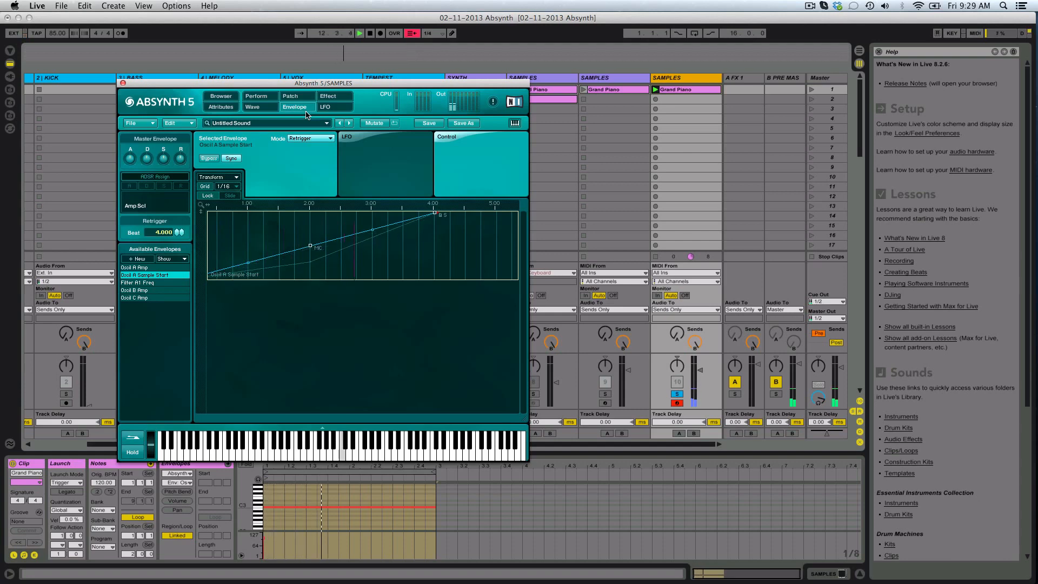
pyautogui.press('XF86AudioRaiseVolume')
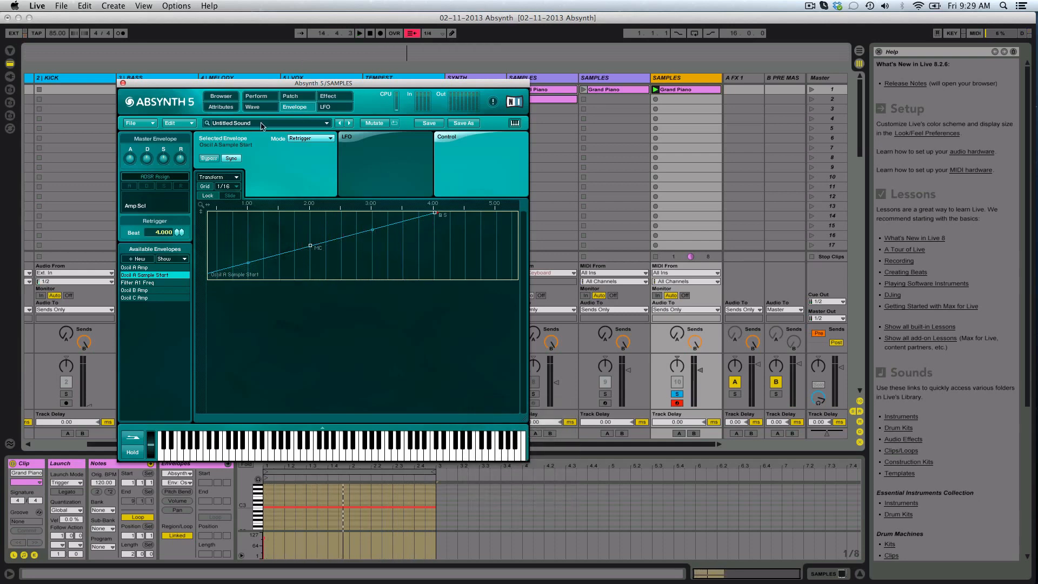
pyautogui.click(296, 99)
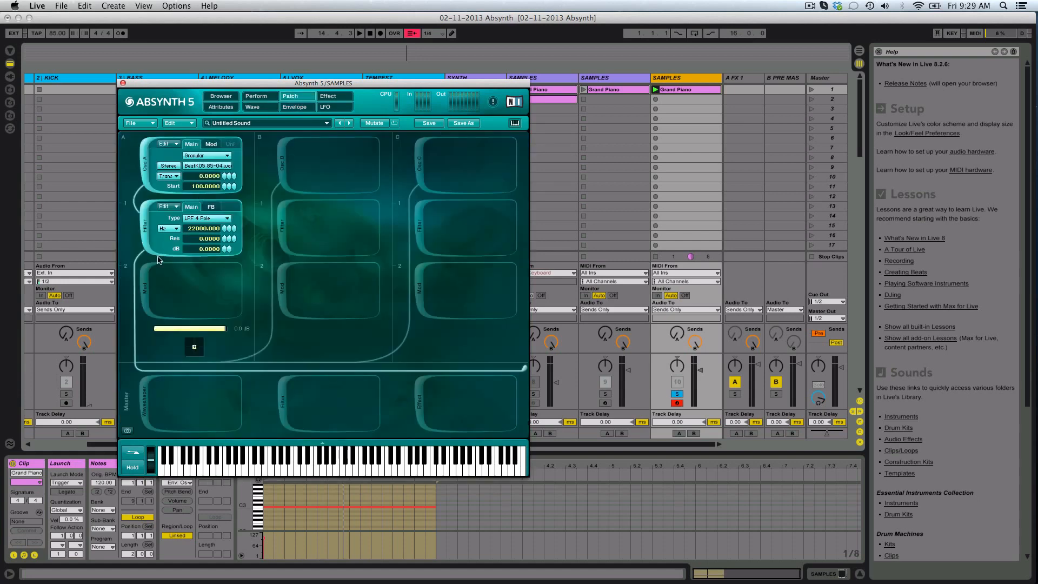
pyautogui.click(142, 301)
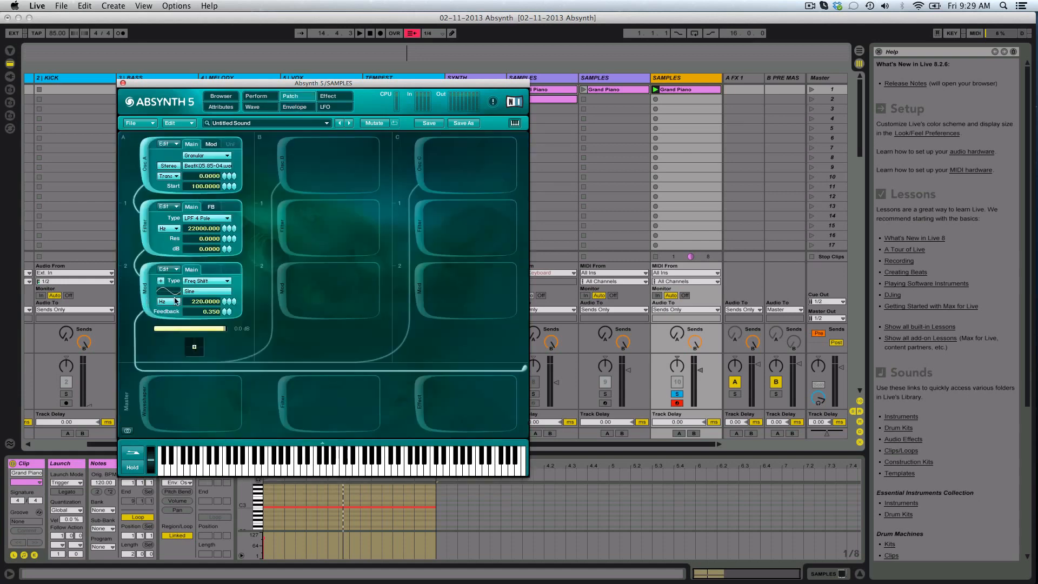
pyautogui.click(208, 282)
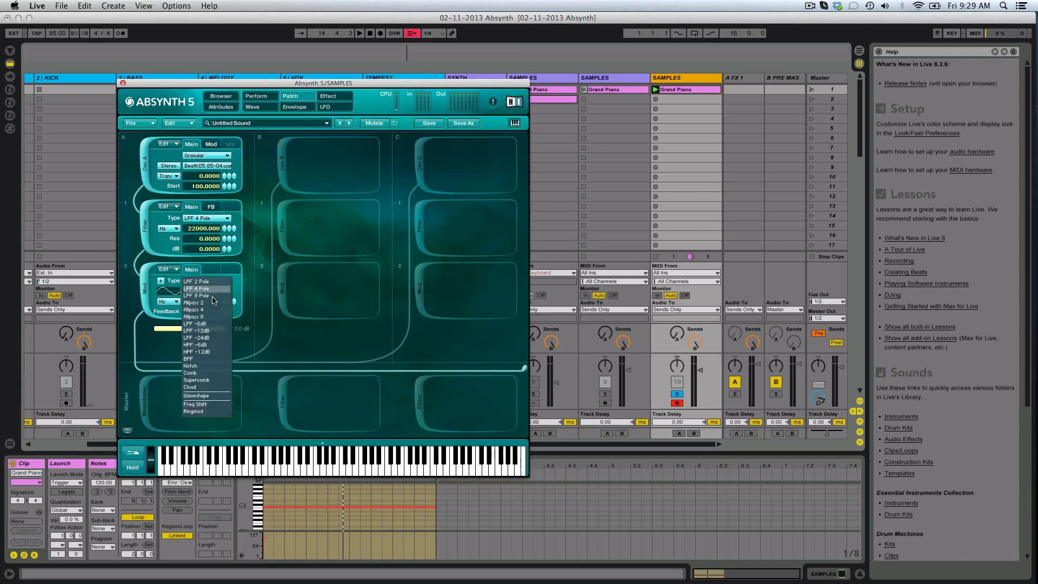
pyautogui.click(208, 396)
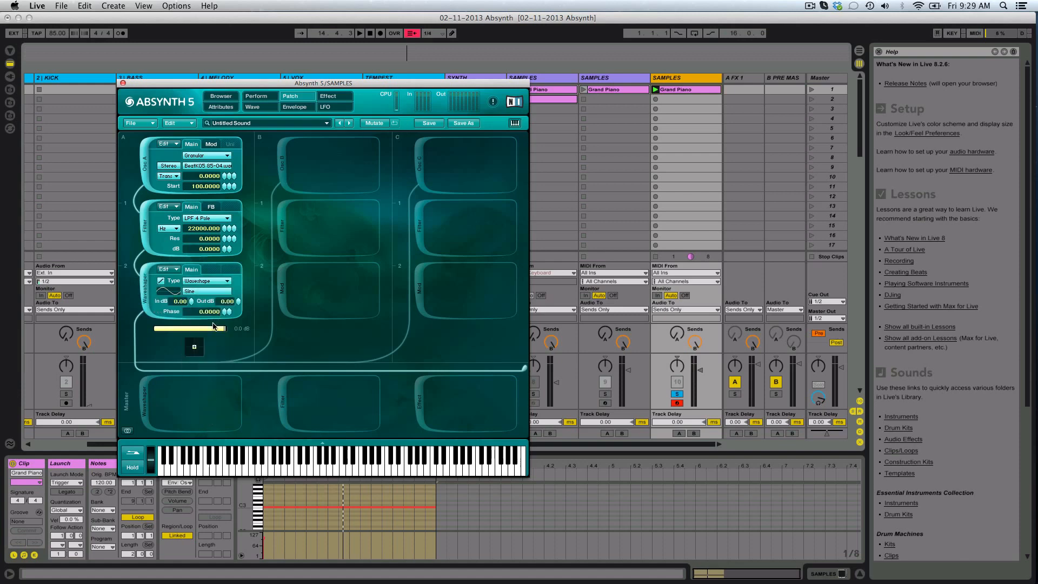
pyautogui.moveTo(205, 331); pyautogui.dragTo(240, 313)
pyautogui.press('space')
# Step: Enable oscillator B as a Double oscillator with the Saw_smooth wave and lower its channel level to about -5.6 dB
pyautogui.click(283, 164)
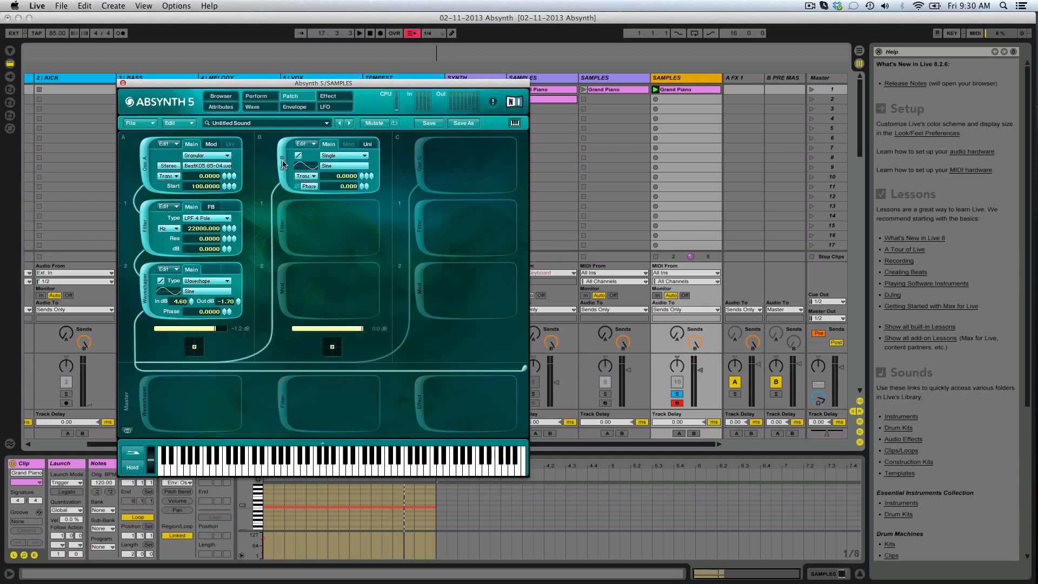
pyautogui.click(361, 157)
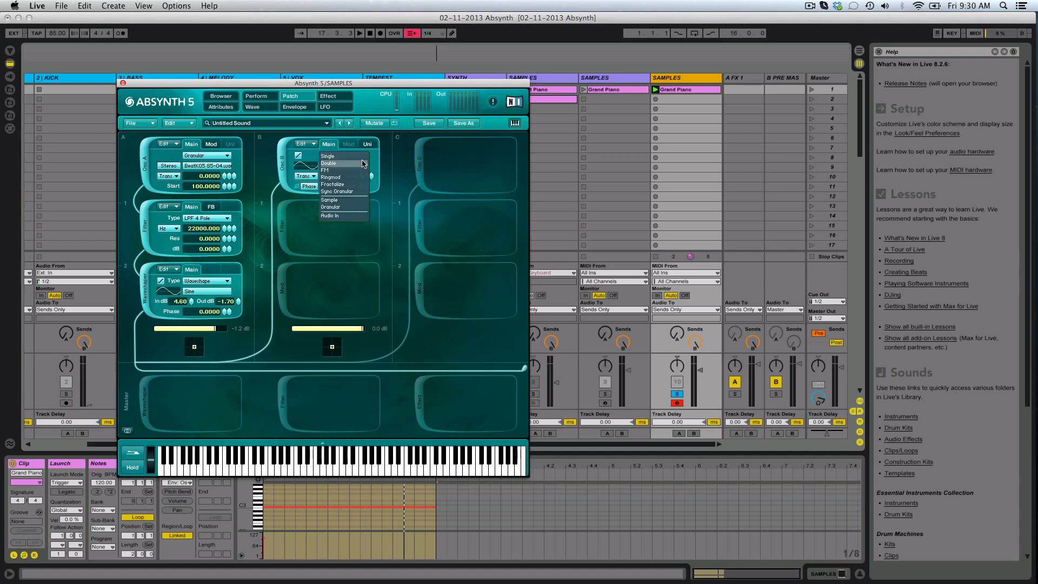
pyautogui.click(349, 163)
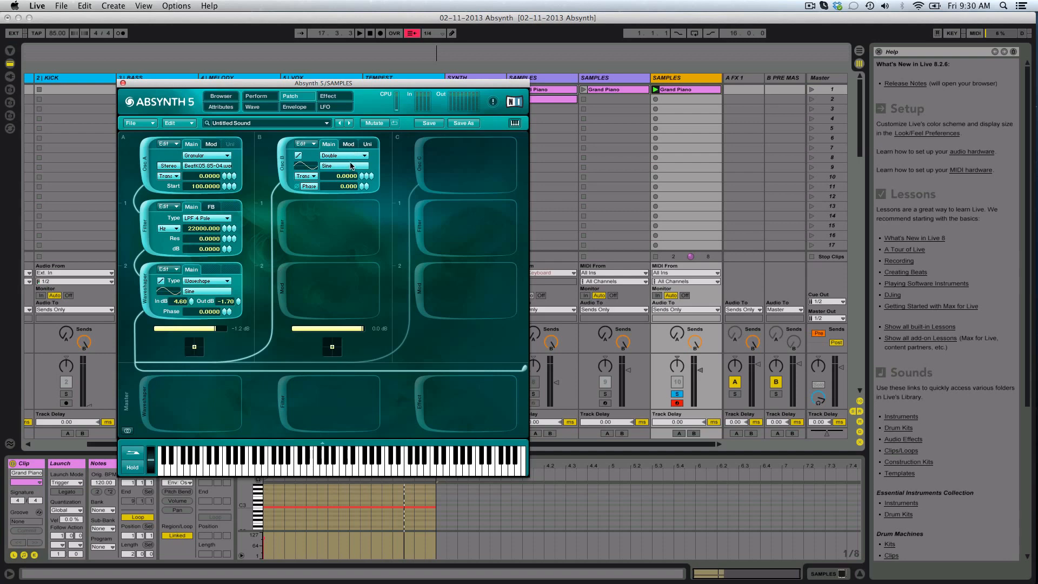
pyautogui.click(352, 166)
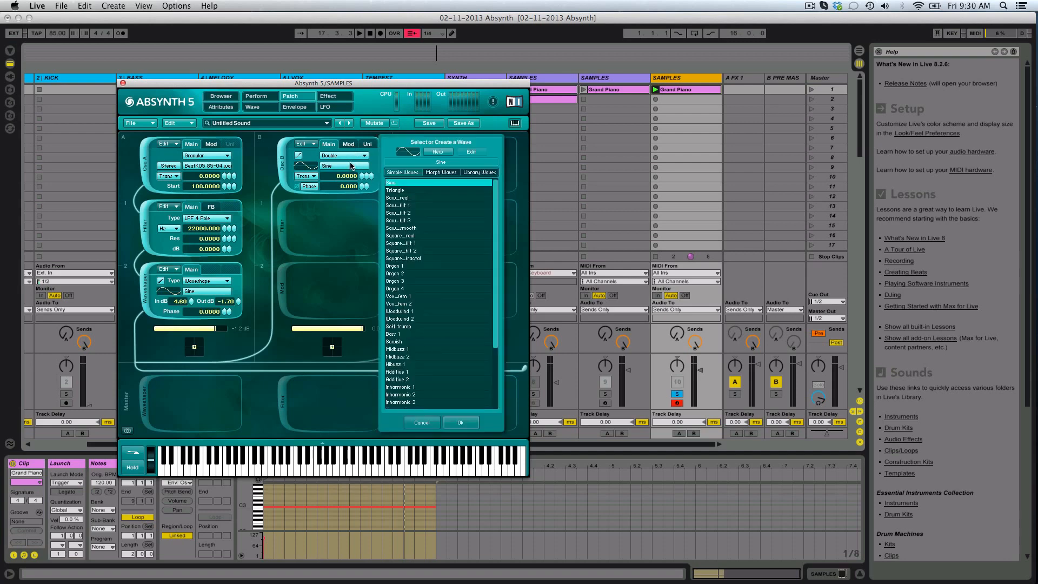
pyautogui.click(433, 229)
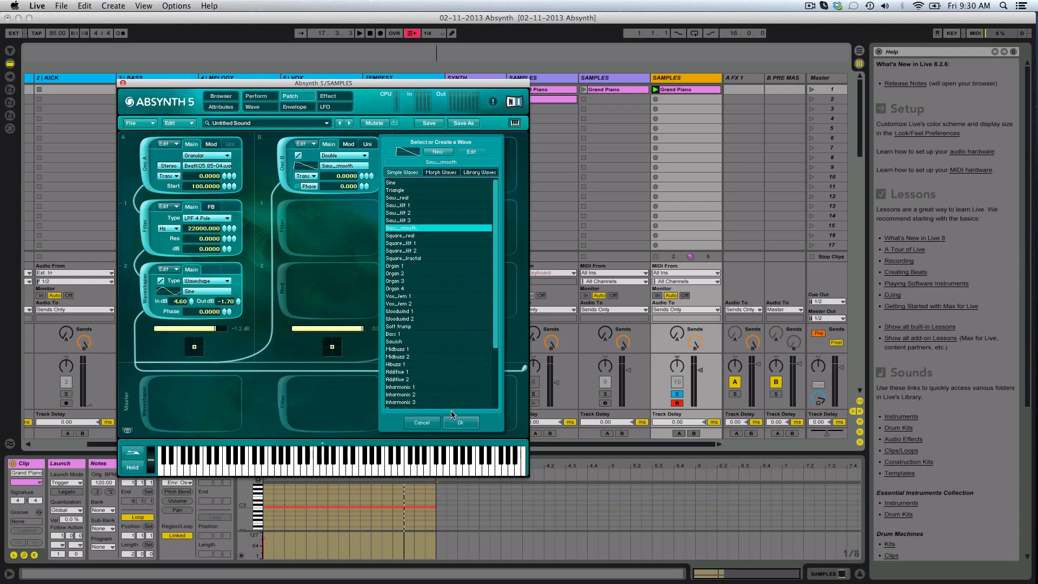
pyautogui.click(458, 423)
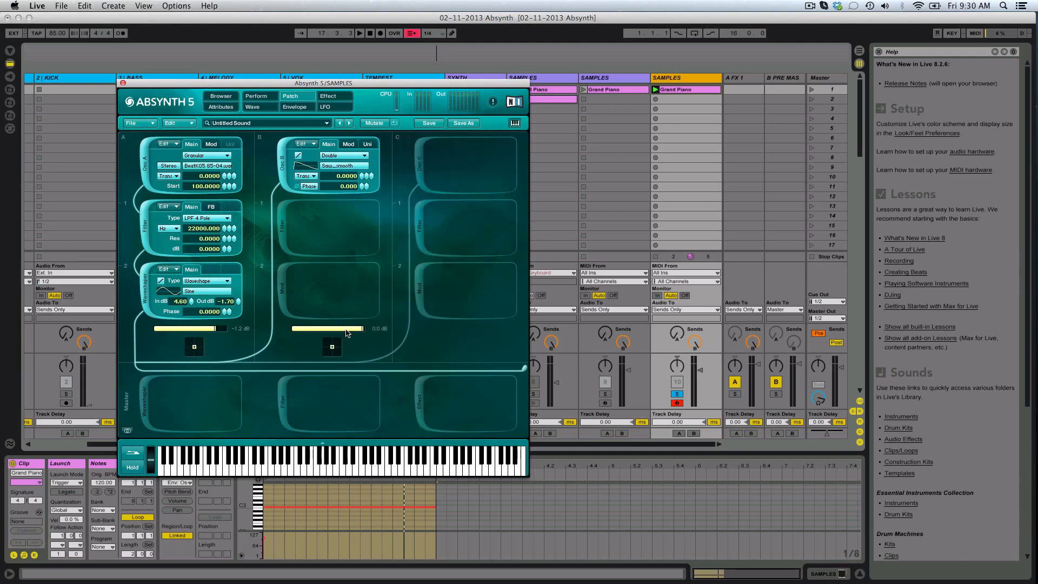
pyautogui.moveTo(346, 332); pyautogui.dragTo(301, 332)
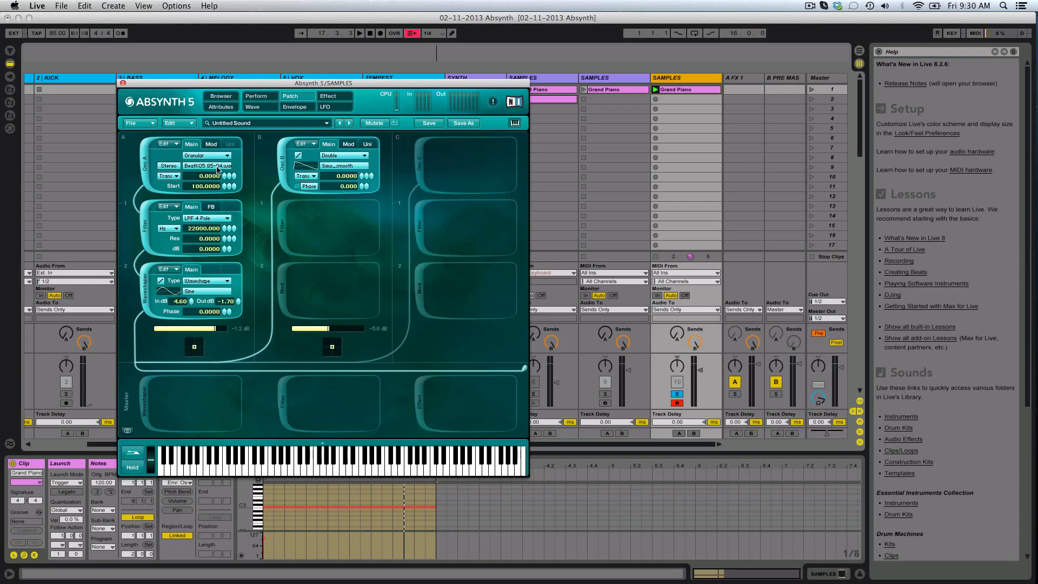
# Step: Switch off oscillator A's channel and lower channel B's level to about -7.0 dB while the loop plays
pyautogui.click(144, 167)
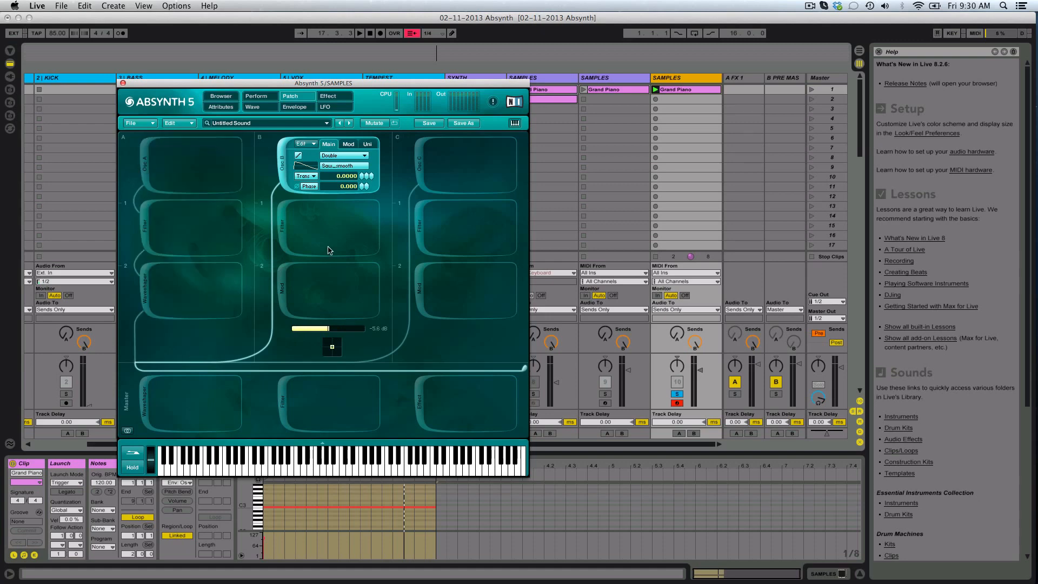
pyautogui.press('space')
pyautogui.moveTo(328, 329); pyautogui.dragTo(306, 332)
pyautogui.press('space')
# Step: Keep the Sine wave for oscillator B's modulator, set its transpose to -12, and play the loop
pyautogui.click(349, 144)
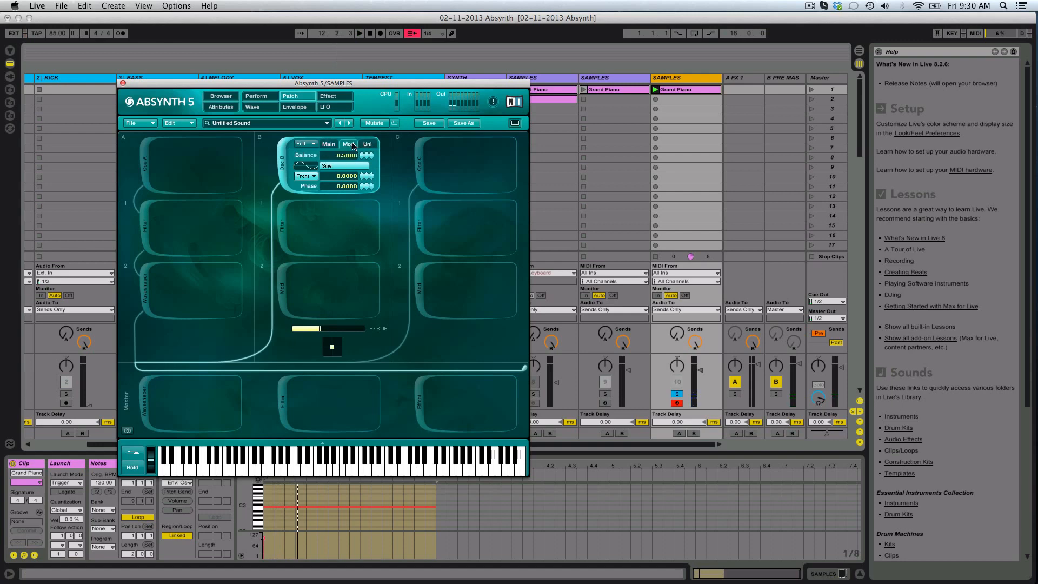
pyautogui.click(345, 169)
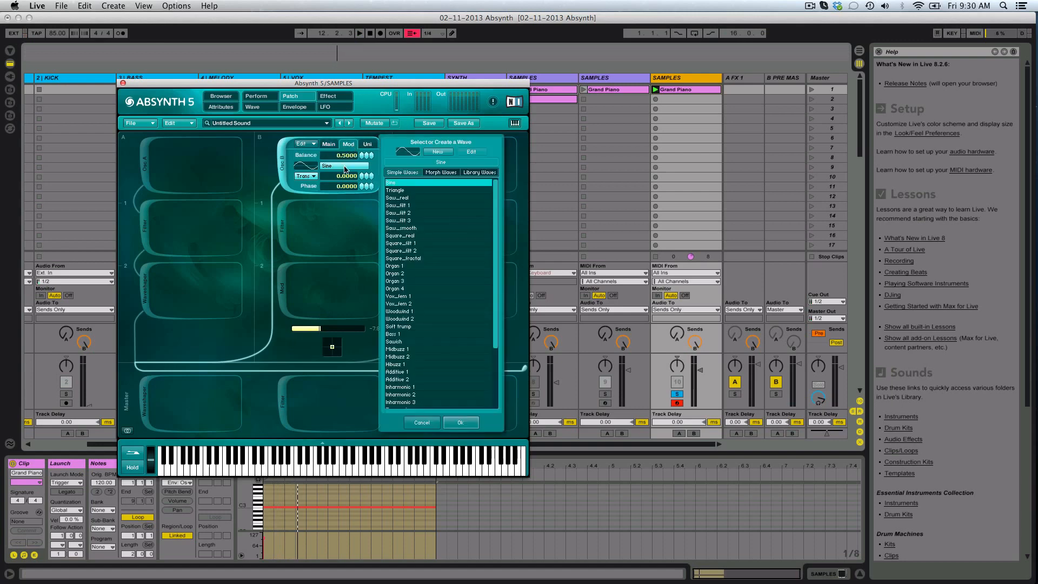
pyautogui.click(461, 423)
pyautogui.doubleClick(354, 176)
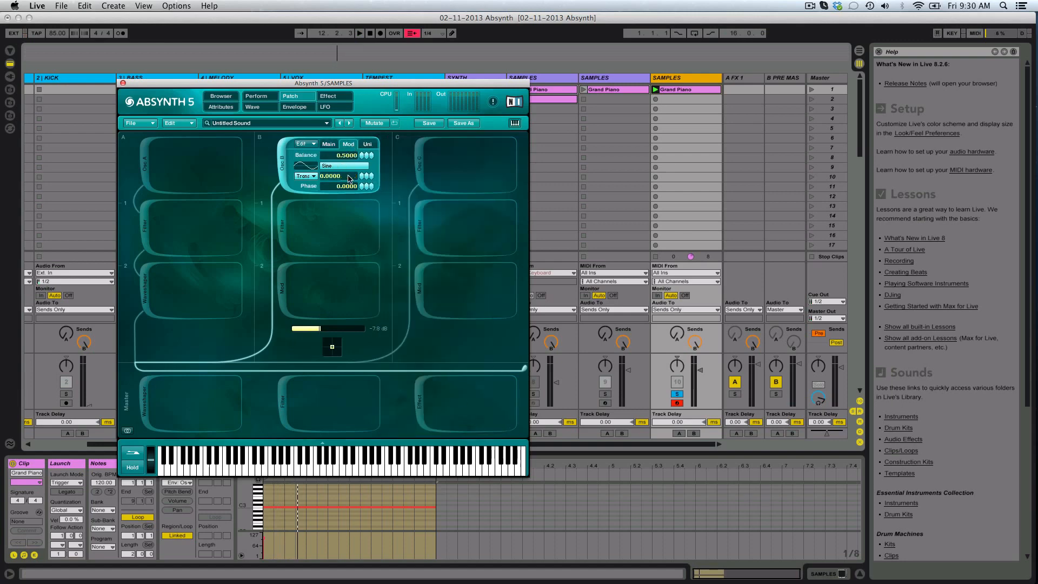
pyautogui.write('-12')
pyautogui.press('Return')
pyautogui.press('space')
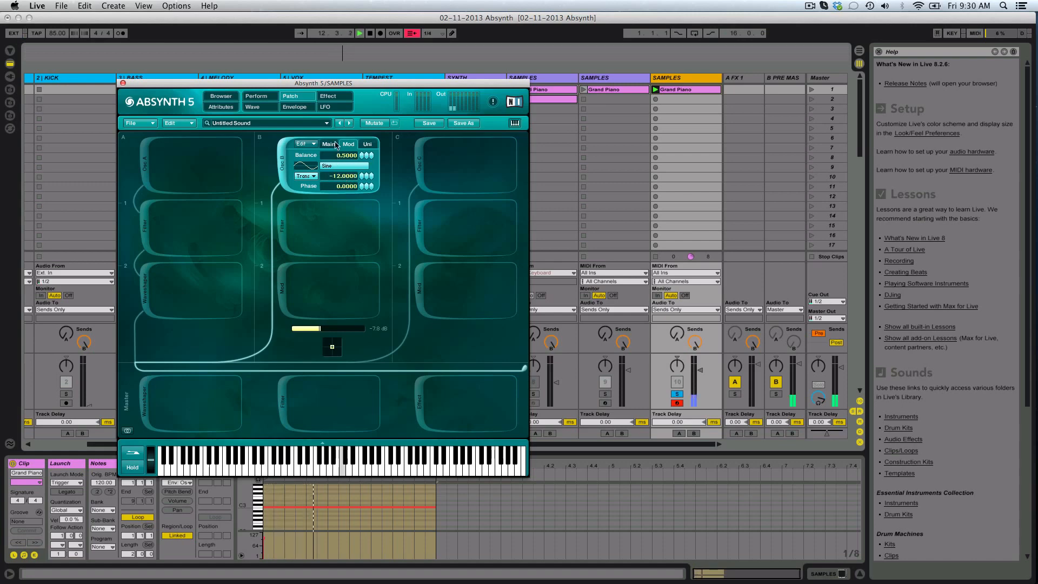
# Step: Set oscillator B's main transpose to -12 and audition the loop
pyautogui.click(328, 144)
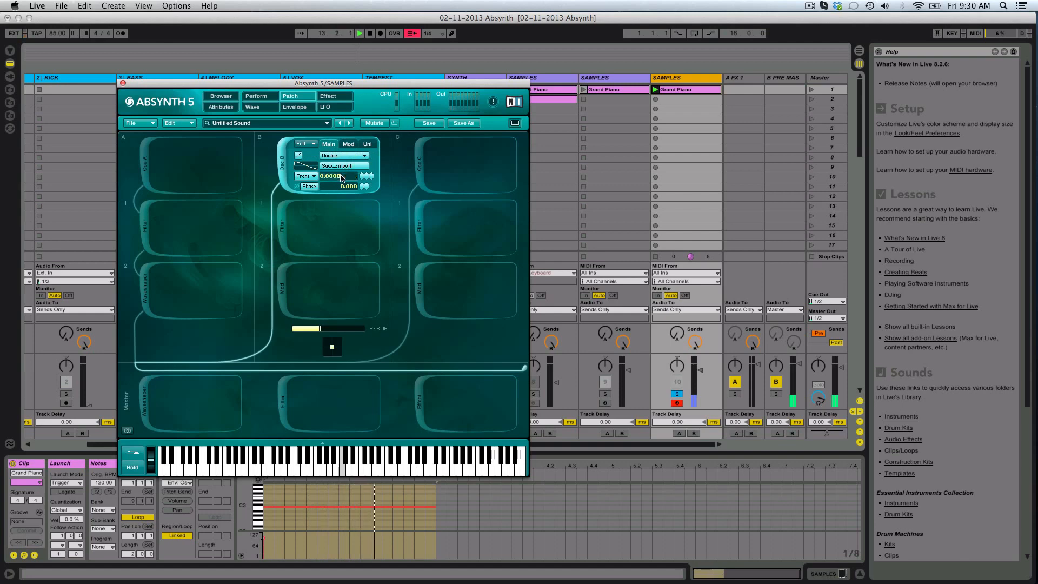
pyautogui.doubleClick(342, 176)
pyautogui.write('-12')
pyautogui.press('Return')
pyautogui.press('space')
pyautogui.press('space')
pyautogui.press('space')
# Step: Stop playback and review oscillator B's Main and Mod settings and the modulation targets offered for LFO 1
pyautogui.click(348, 144)
pyautogui.press('space')
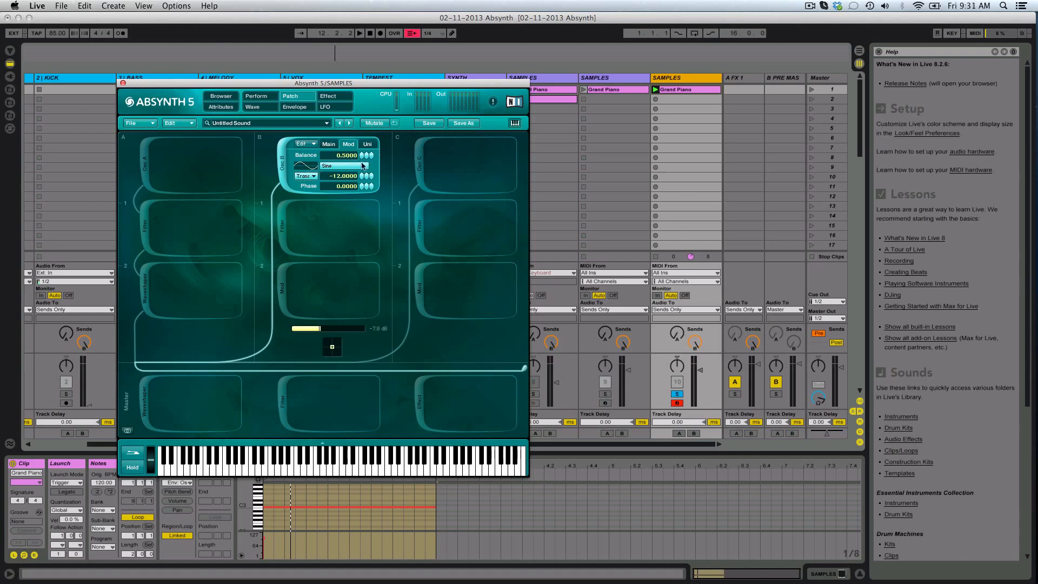
pyautogui.click(329, 145)
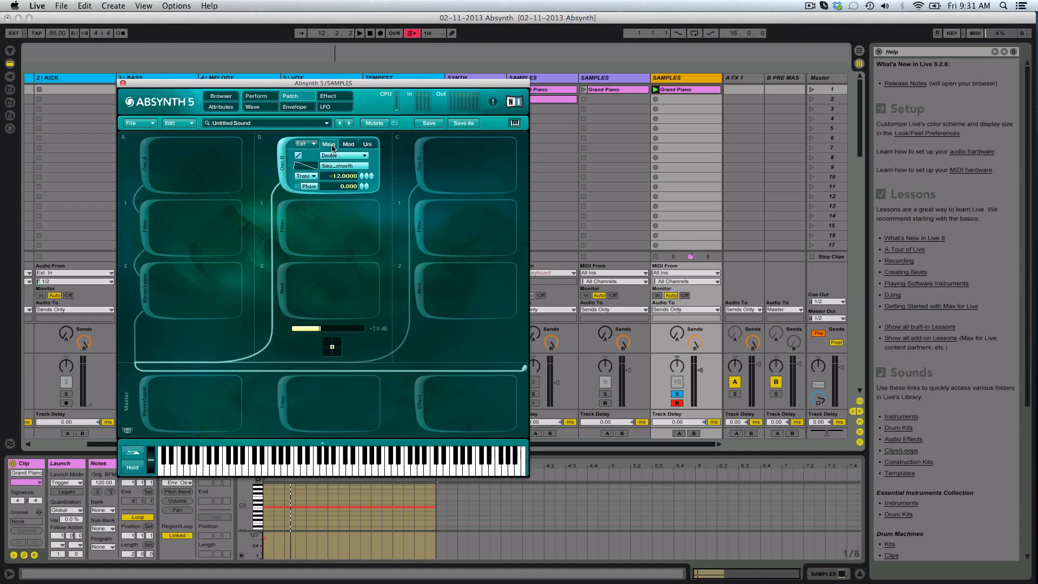
pyautogui.click(350, 145)
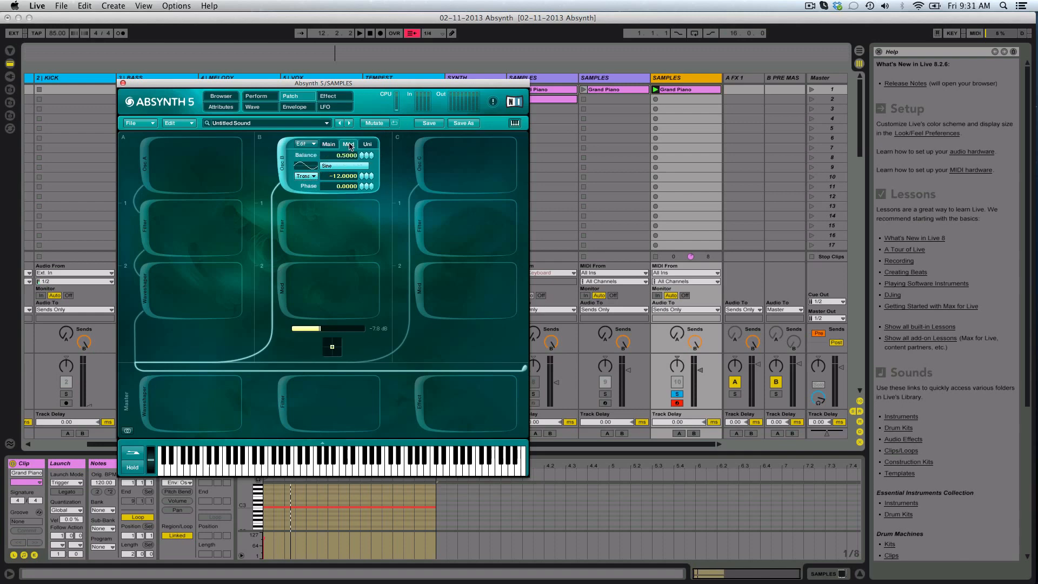
pyautogui.click(326, 107)
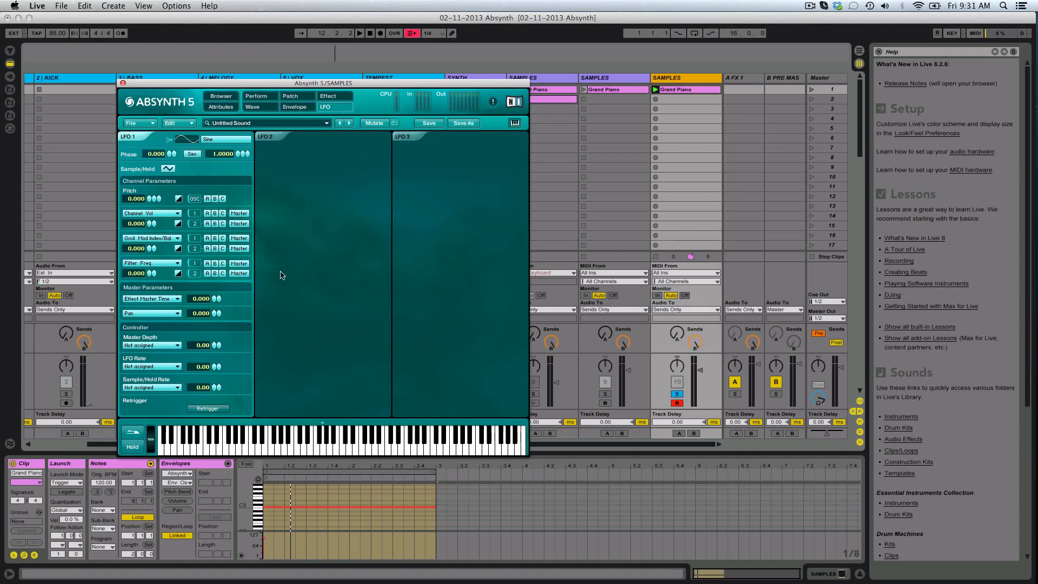
pyautogui.click(170, 239)
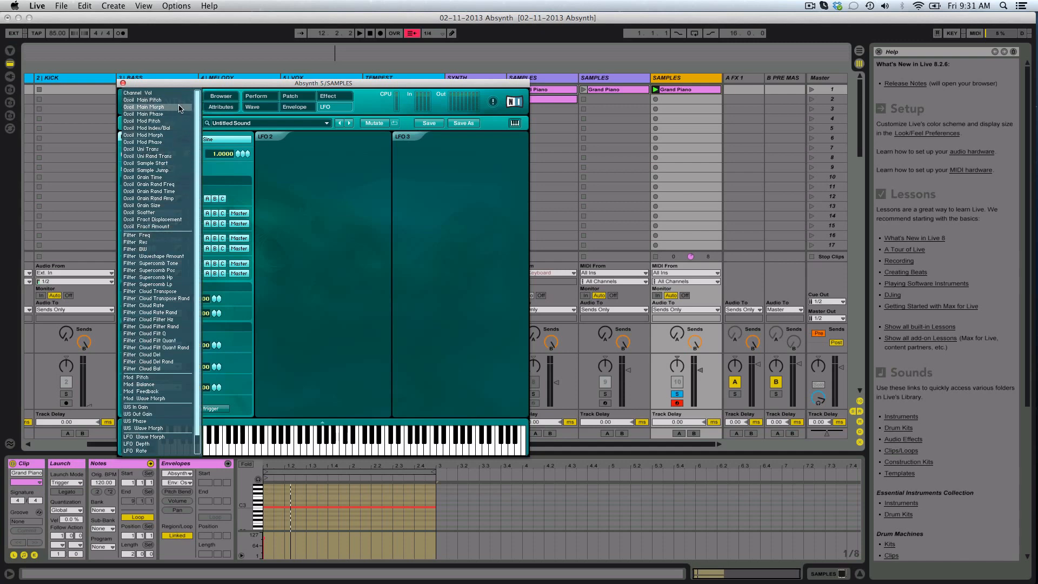
pyautogui.click(375, 167)
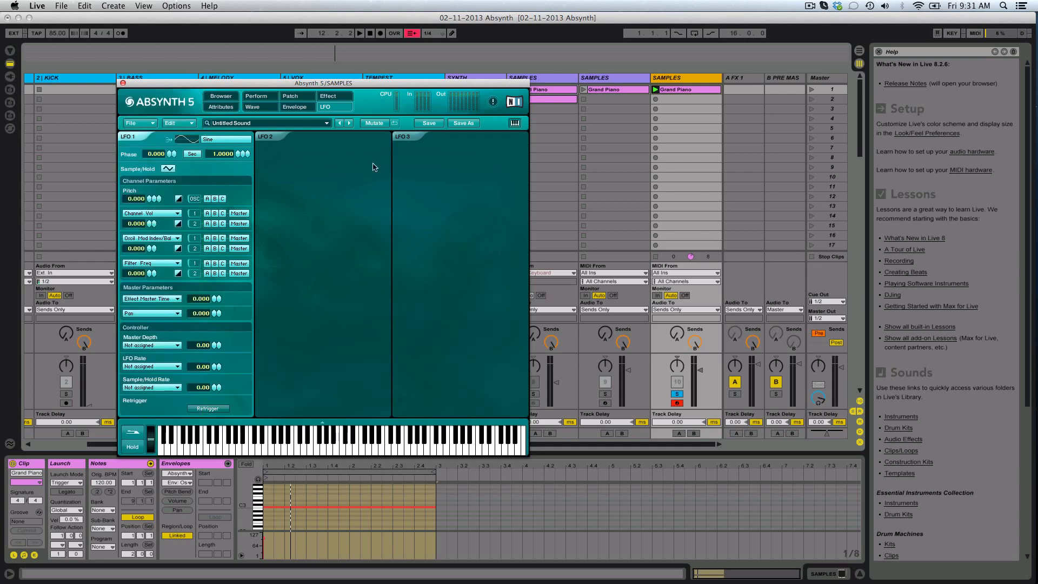
# Step: Create a new envelope for oscillator B's Mod transpose, set its mode to Loop and enable Sync
pyautogui.click(294, 97)
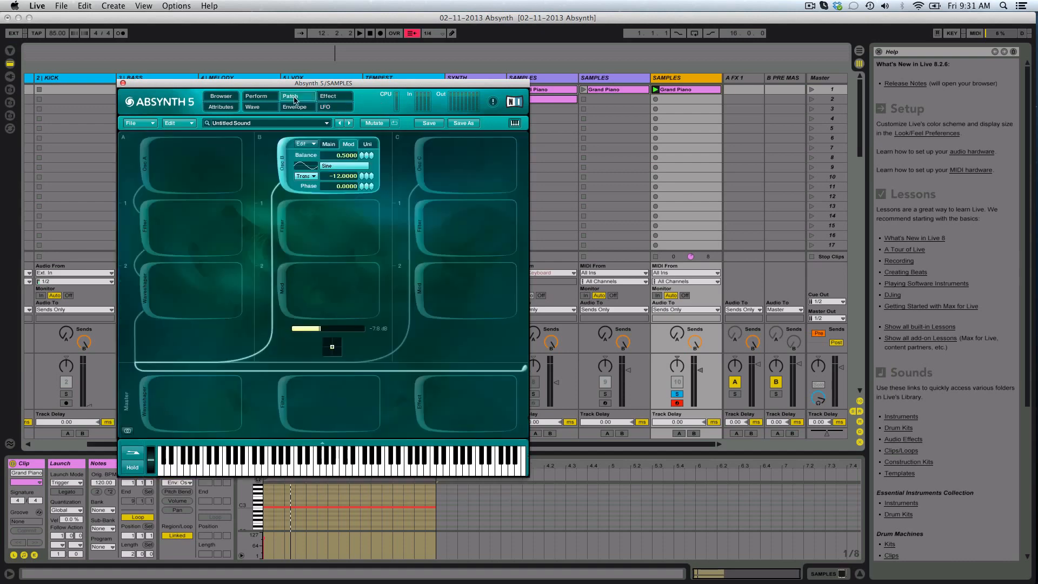
pyautogui.rightClick(347, 179)
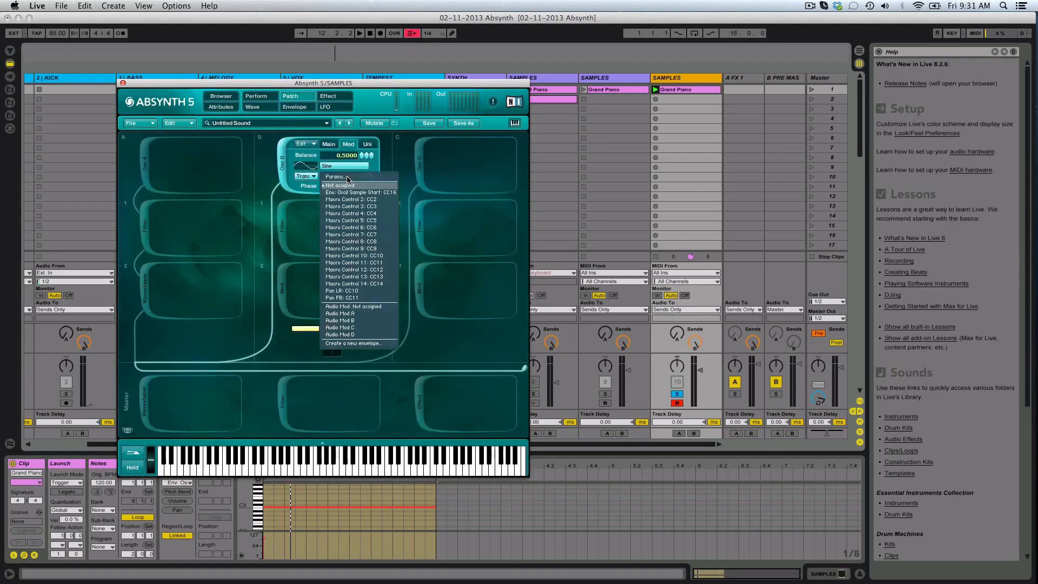
pyautogui.click(371, 343)
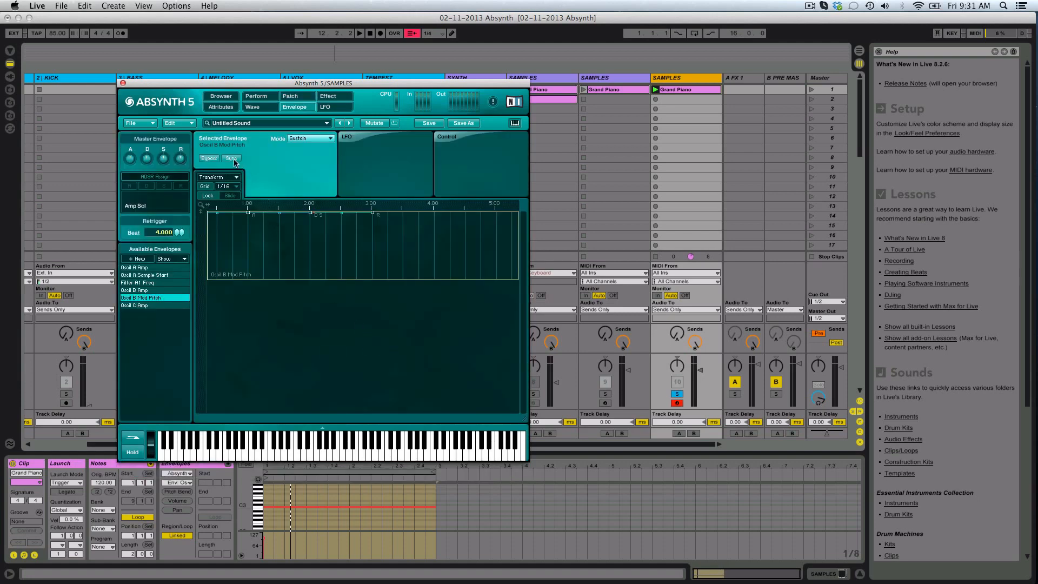
pyautogui.click(322, 139)
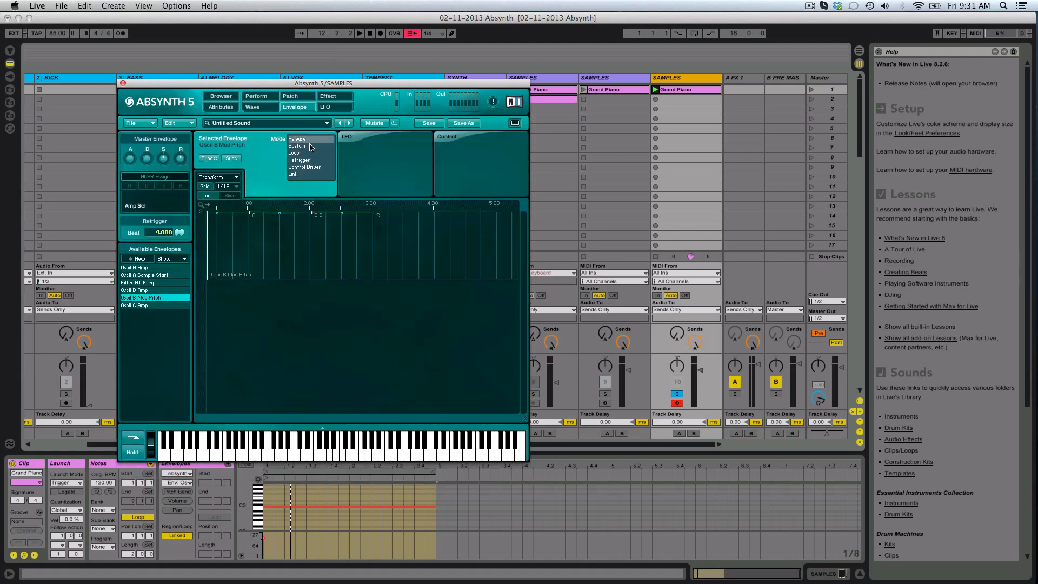
pyautogui.click(310, 154)
pyautogui.click(236, 160)
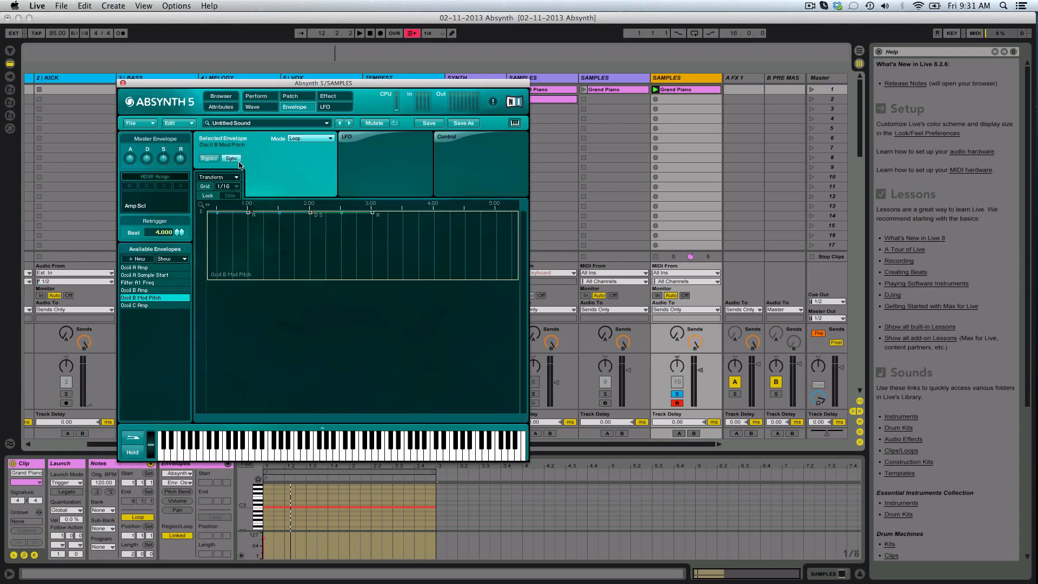
# Step: Load the Step Sequence - 16th template into the Oscil B Mod Pitch envelope and play the loop
pyautogui.click(239, 178)
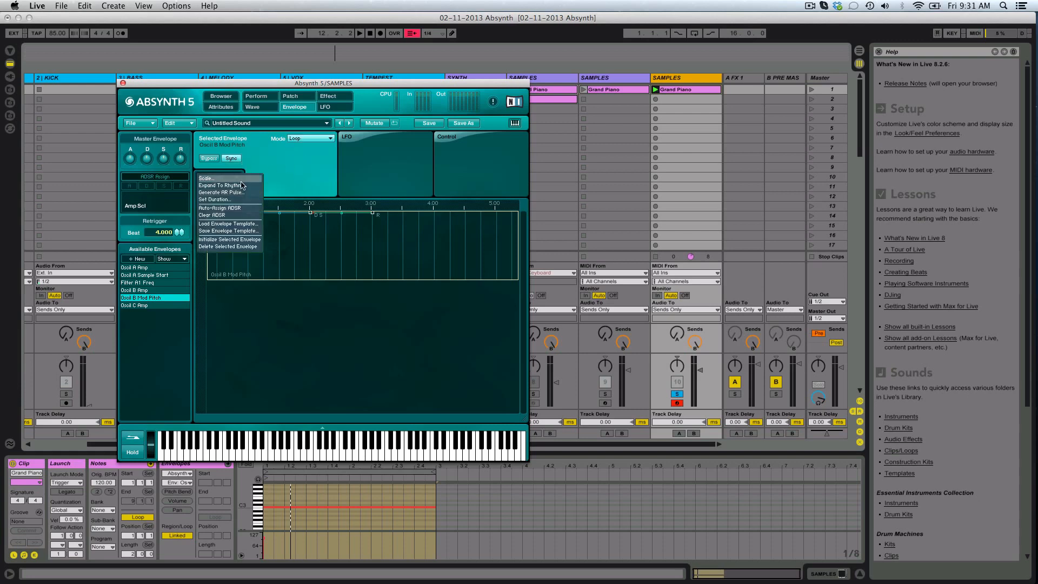
pyautogui.click(246, 224)
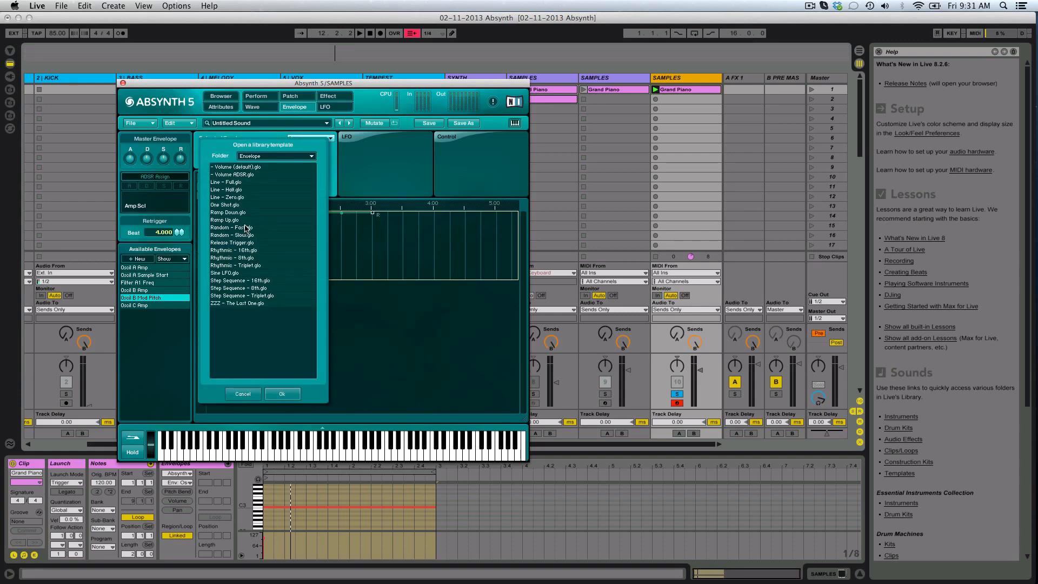
pyautogui.click(281, 281)
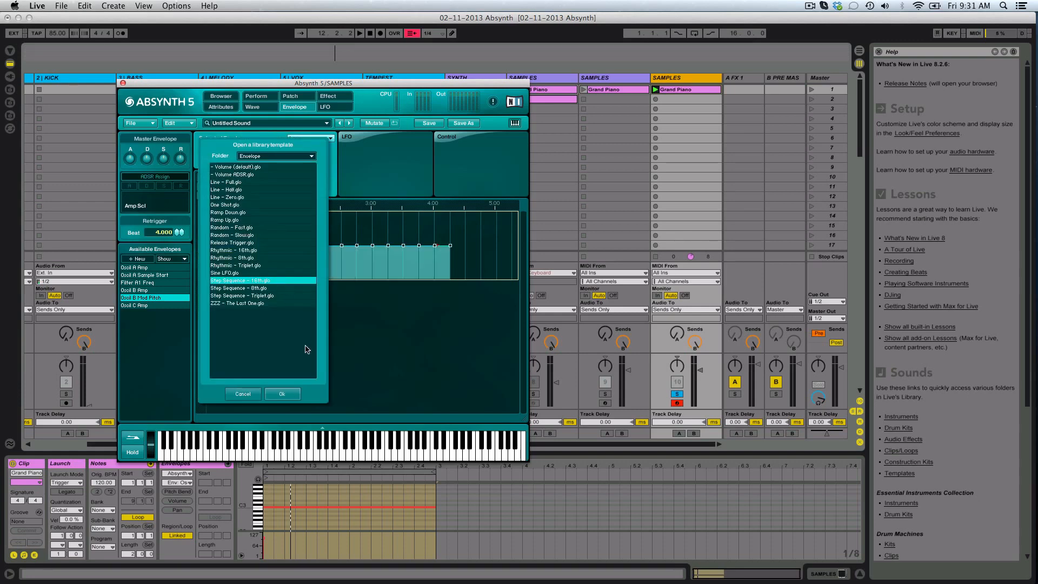
pyautogui.click(291, 396)
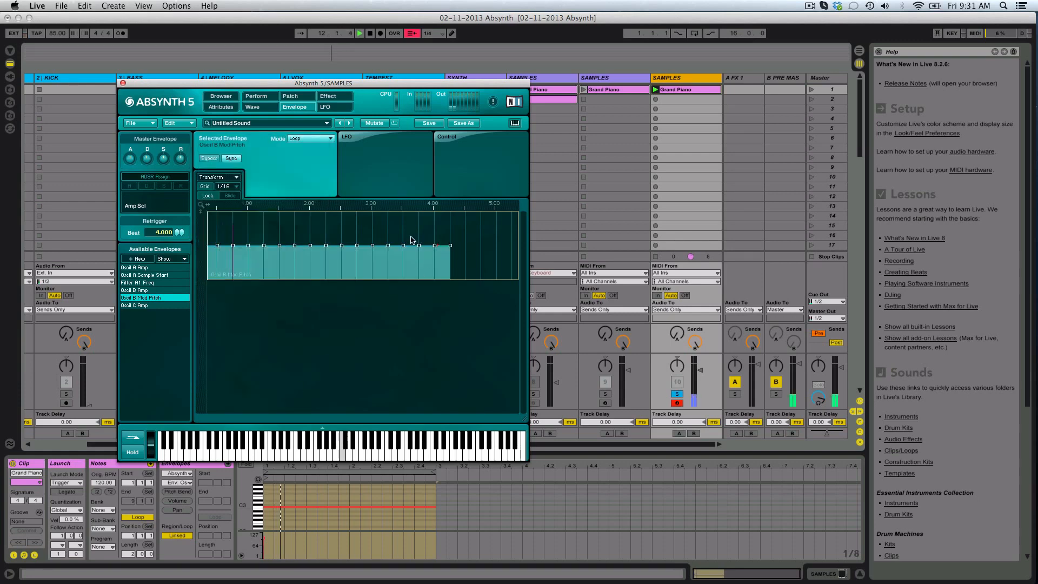
pyautogui.moveTo(247, 206); pyautogui.dragTo(215, 190)
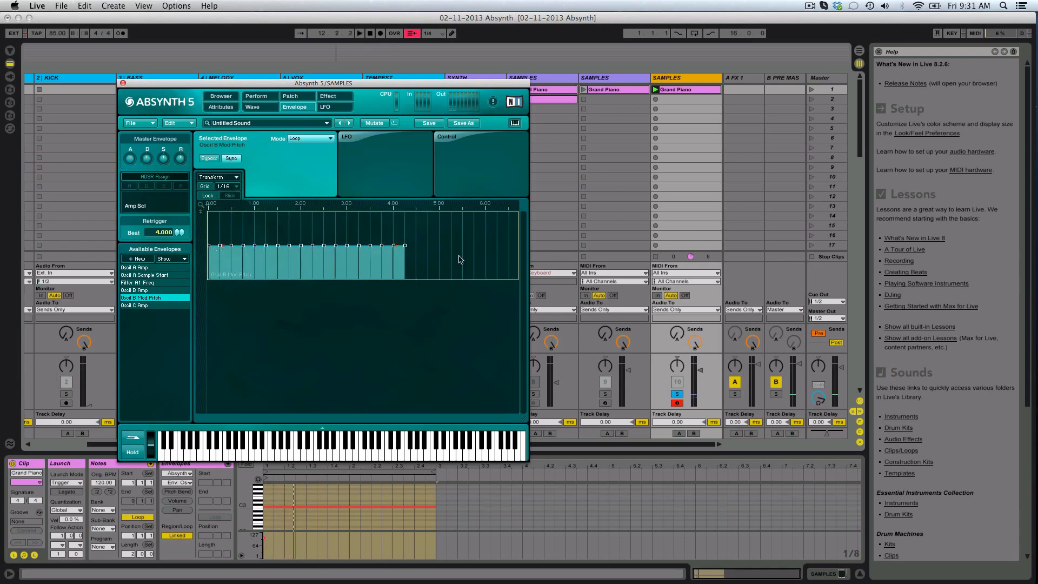
# Step: End the Oscil B Mod Pitch envelope at 4.00 and raise its steps at 0.00 and 1.00, the first to the maximum
pyautogui.moveTo(406, 246); pyautogui.dragTo(394, 246)
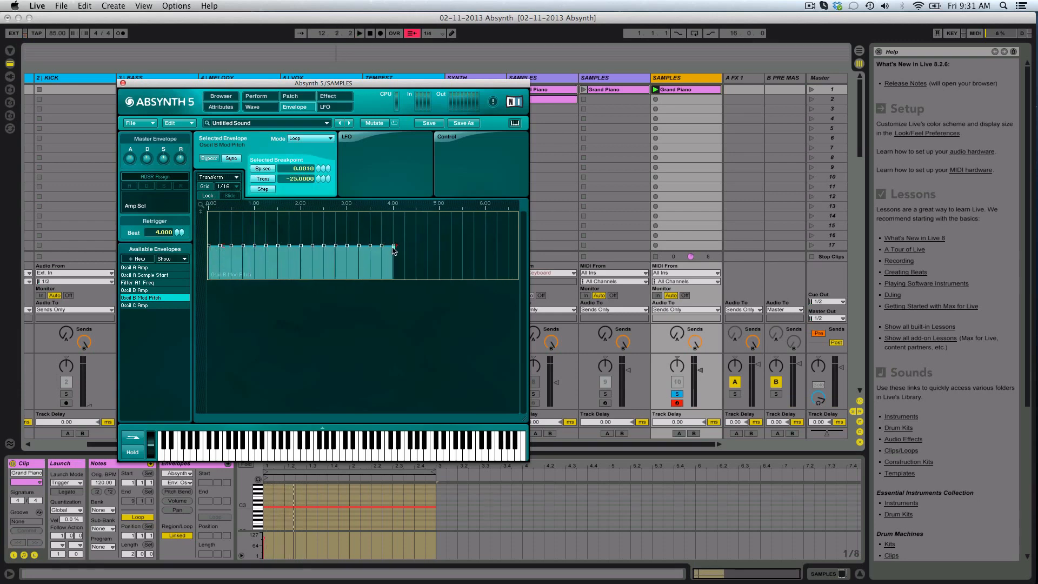
pyautogui.moveTo(209, 247); pyautogui.dragTo(210, 213)
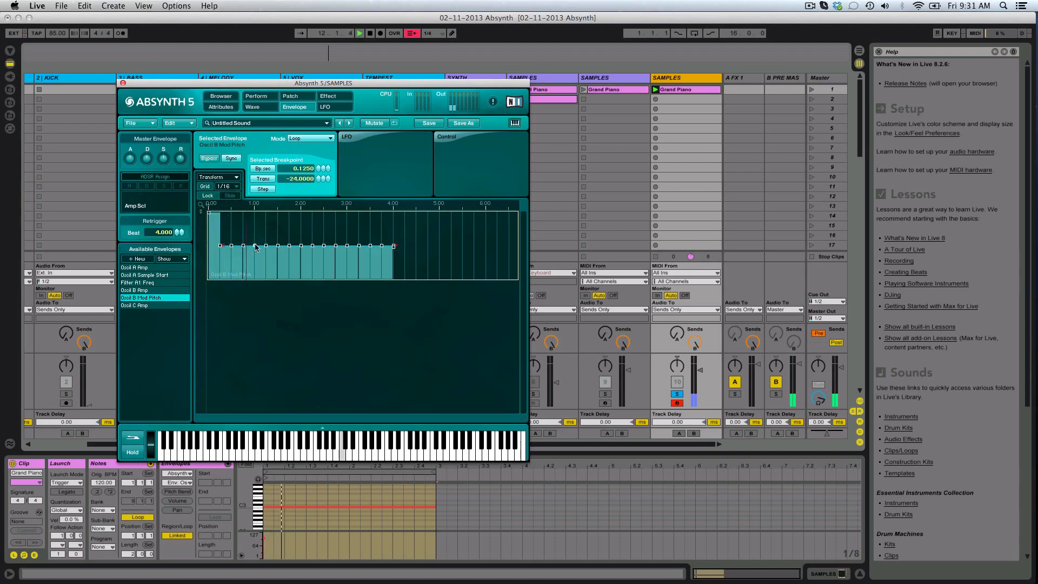
pyautogui.moveTo(255, 246); pyautogui.dragTo(256, 242)
pyautogui.click(215, 221)
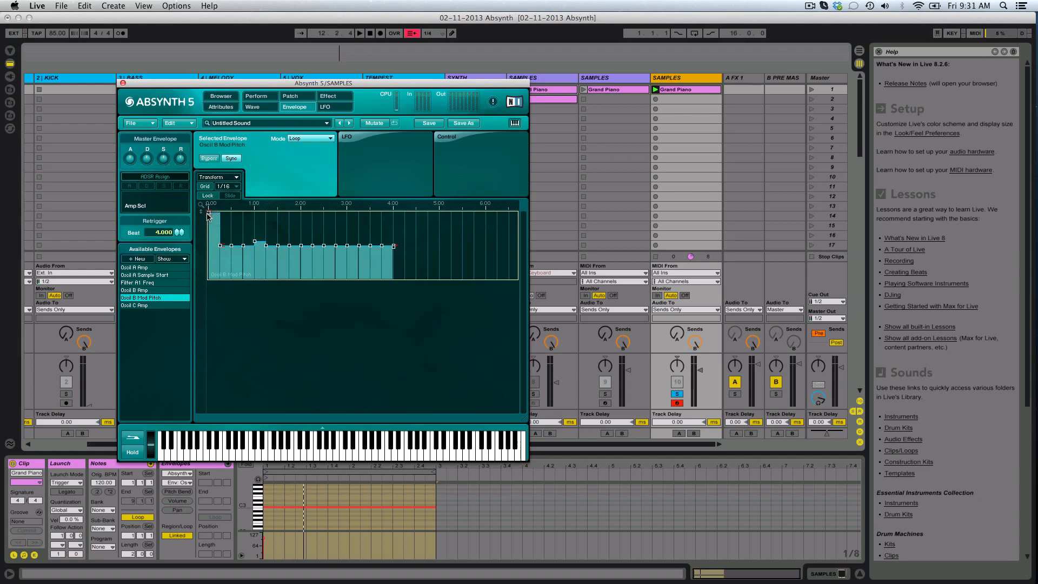
# Step: Set the Oscil B Mod Pitch envelope's mode to Retrigger and raise its step at 1.25 to a transpose of -12
pyautogui.click(306, 138)
pyautogui.click(255, 243)
pyautogui.moveTo(255, 243); pyautogui.dragTo(260, 231)
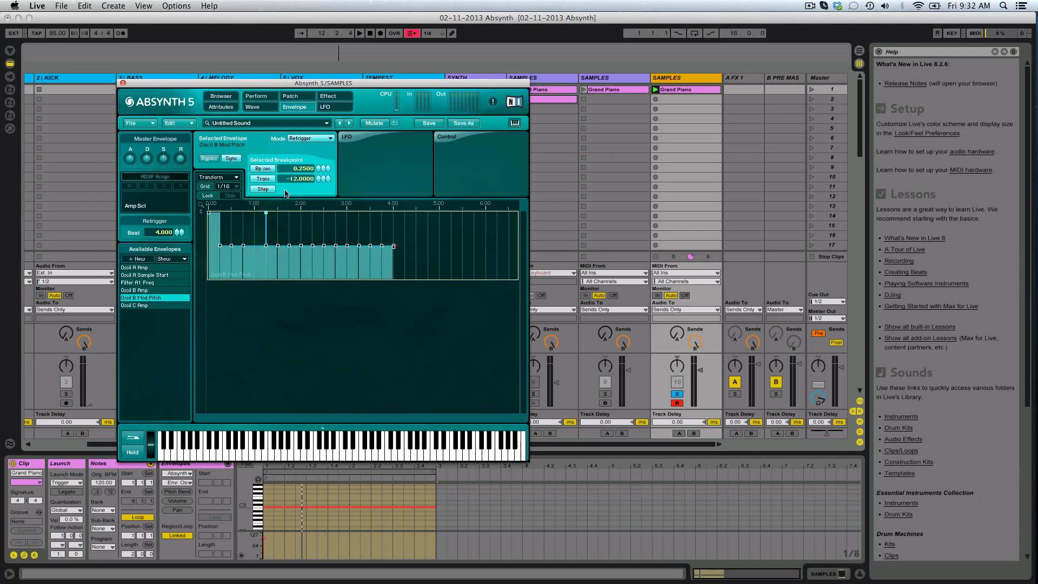
pyautogui.moveTo(278, 203); pyautogui.dragTo(299, 229)
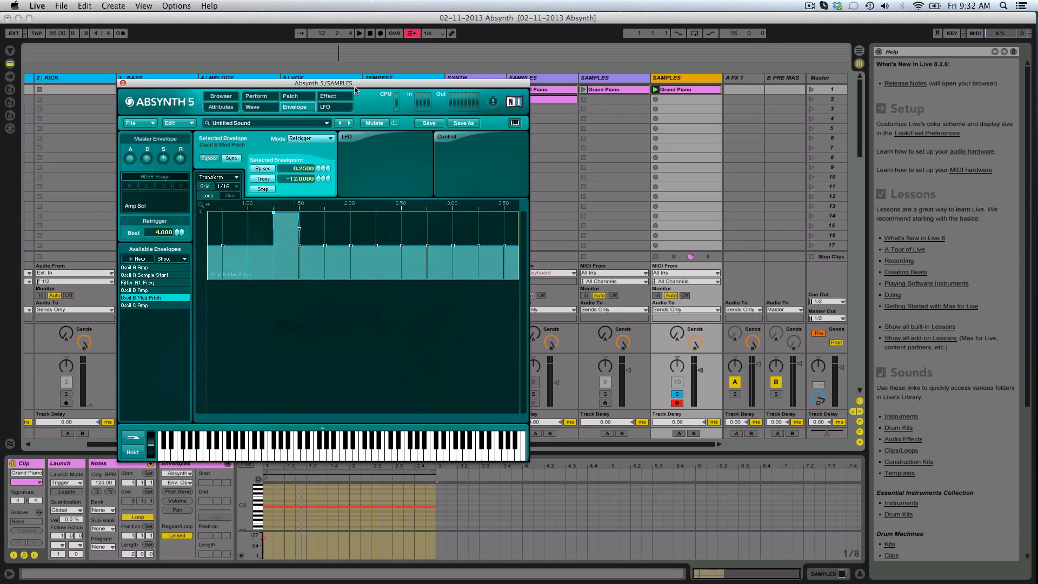
# Step: Add an LPF 4 Pole filter after oscillator B and create a new envelope for its frequency
pyautogui.click(291, 97)
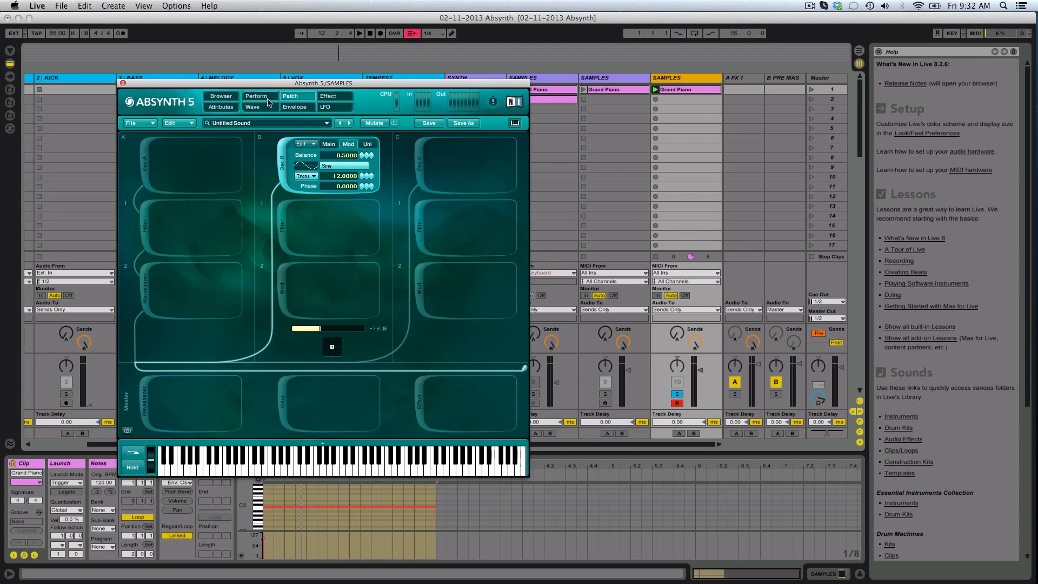
pyautogui.click(283, 237)
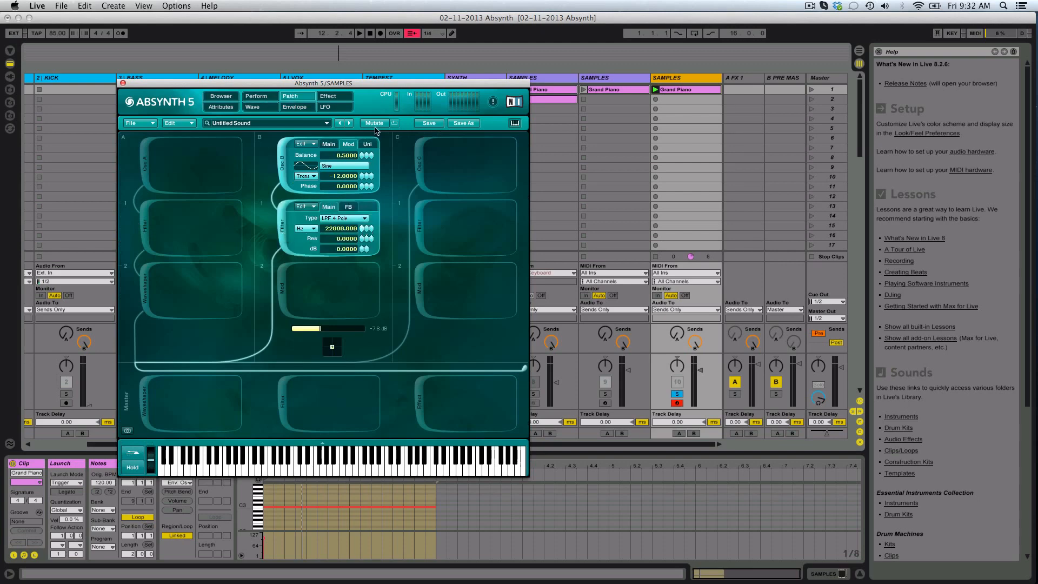
pyautogui.rightClick(341, 231)
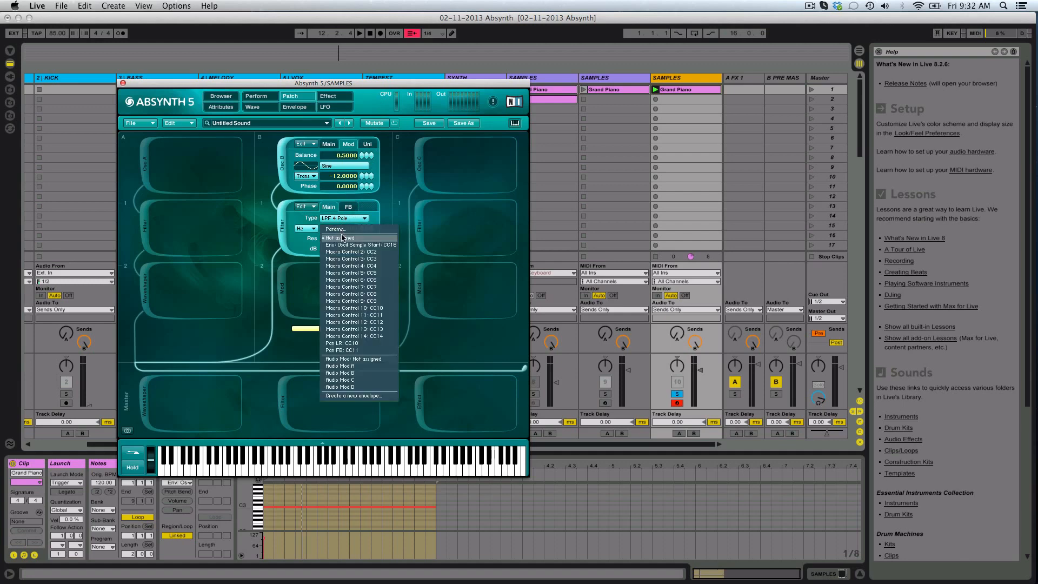
pyautogui.click(363, 396)
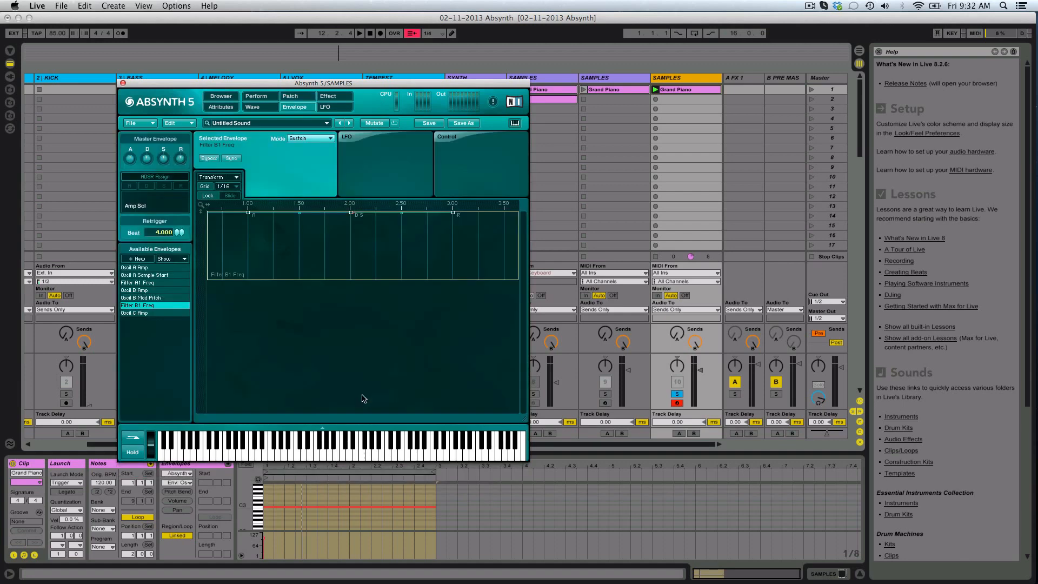
# Step: Transform the Filter B1 Freq envelope into repeating decay pulses with a beat duration of 0.25
pyautogui.click(235, 178)
pyautogui.click(241, 192)
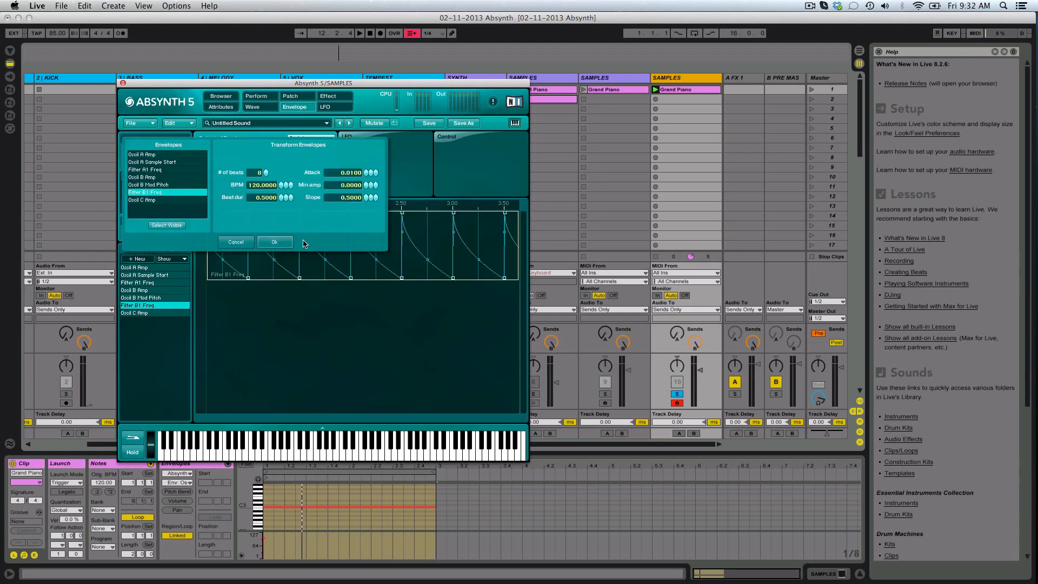
pyautogui.doubleClick(265, 199)
pyautogui.press('BackSpace')
pyautogui.write('.25')
pyautogui.press('Return')
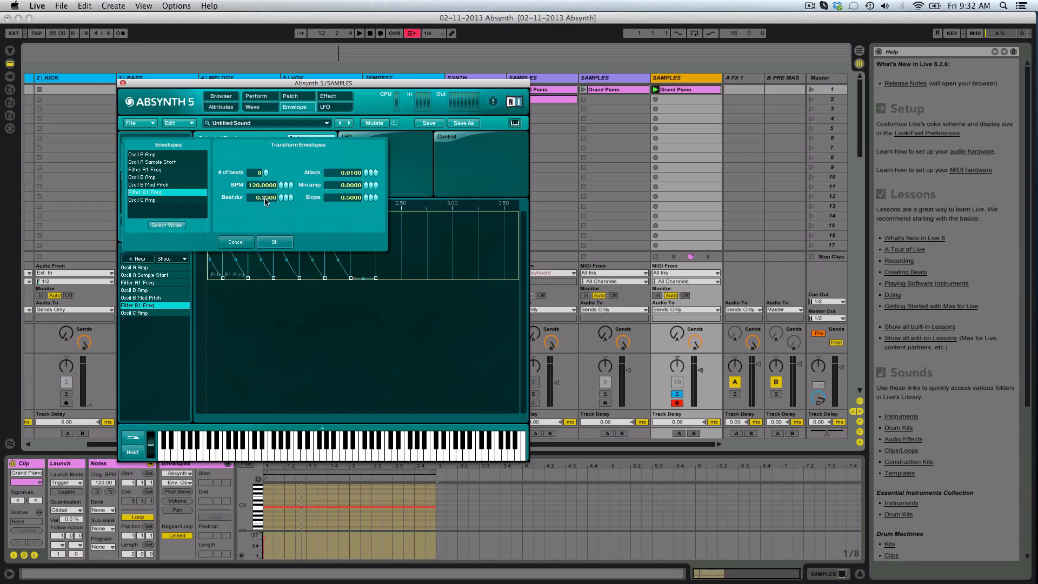
pyautogui.click(277, 244)
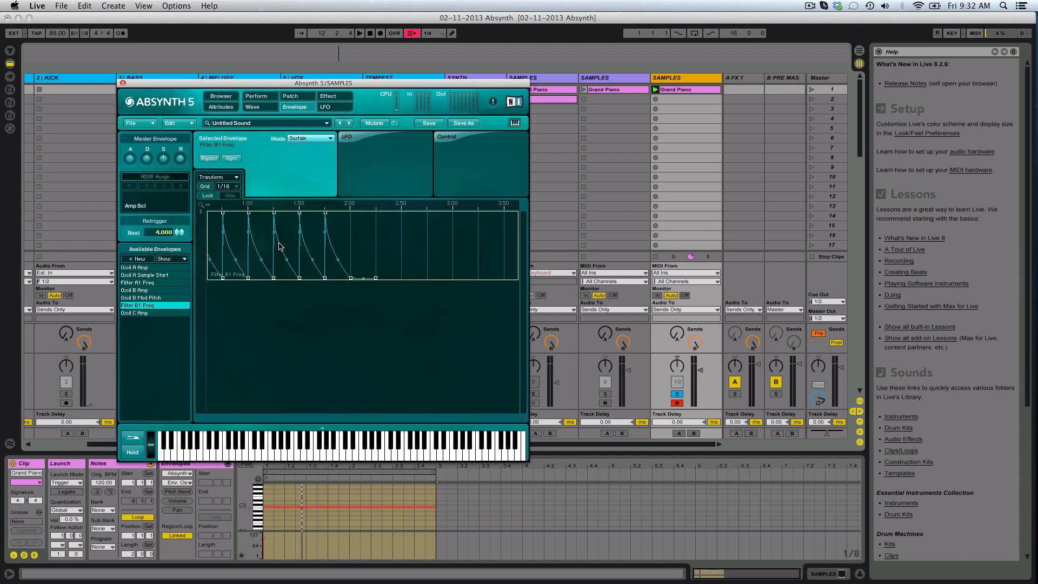
# Step: Enable Sync and Loop mode for the Filter B1 Freq envelope and play the loop
pyautogui.click(235, 160)
pyautogui.click(324, 143)
pyautogui.click(325, 156)
pyautogui.press('space')
# Step: End the filter envelope at 2.00 and make its decays at 0.00 and 1.00 shallower, ending at about 299 Hz and 120 Hz
pyautogui.moveTo(280, 205); pyautogui.dragTo(238, 246)
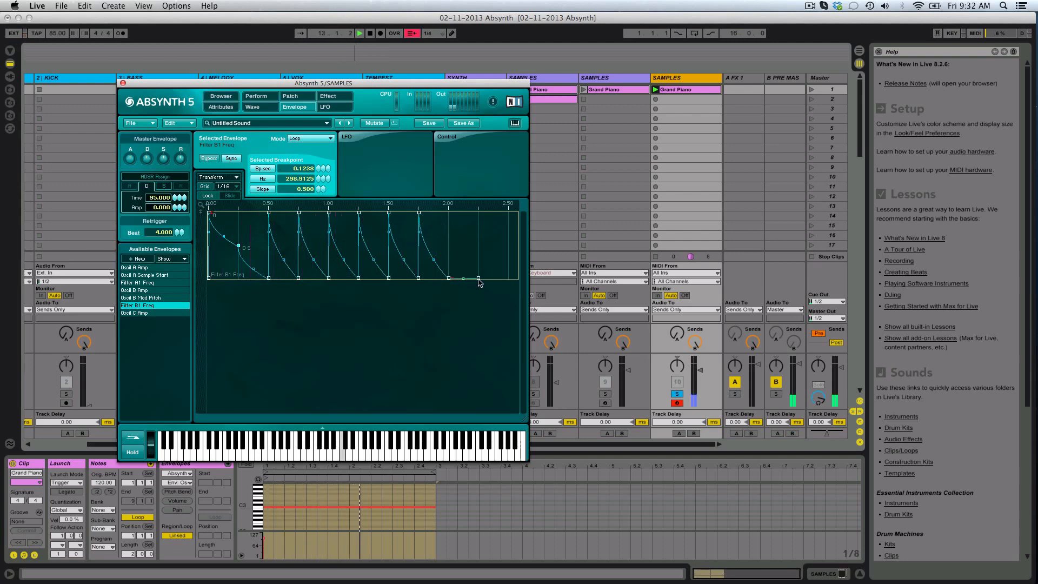
pyautogui.moveTo(479, 279); pyautogui.dragTo(456, 285)
pyautogui.rightClick(343, 254)
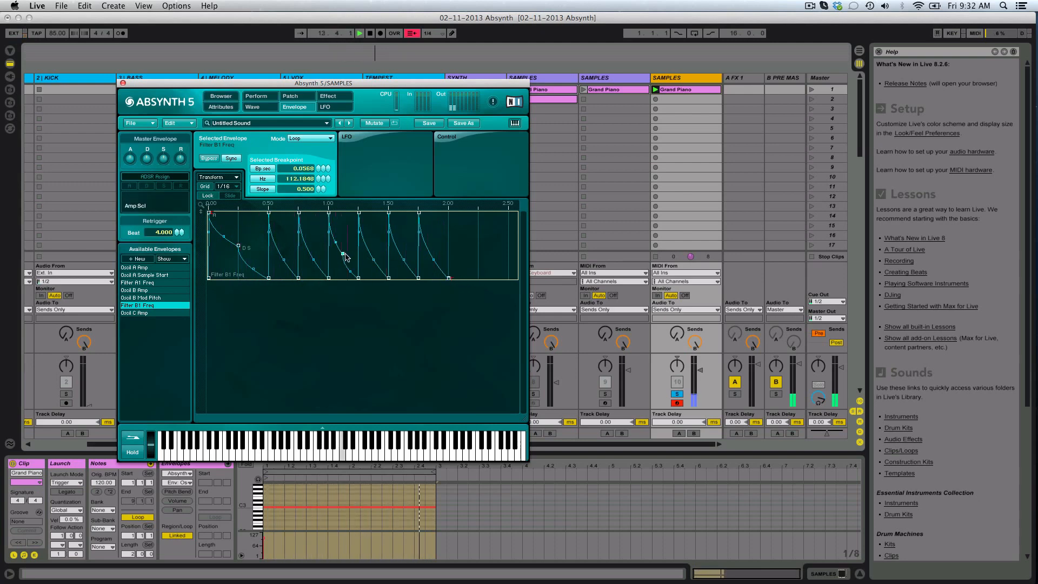
pyautogui.rightClick(359, 279)
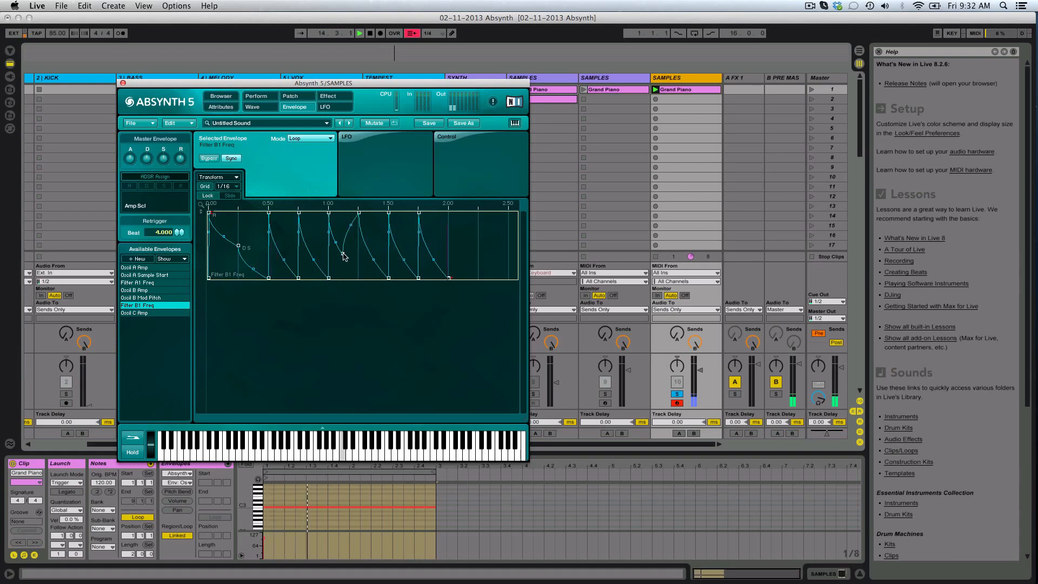
pyautogui.moveTo(342, 253); pyautogui.dragTo(359, 252)
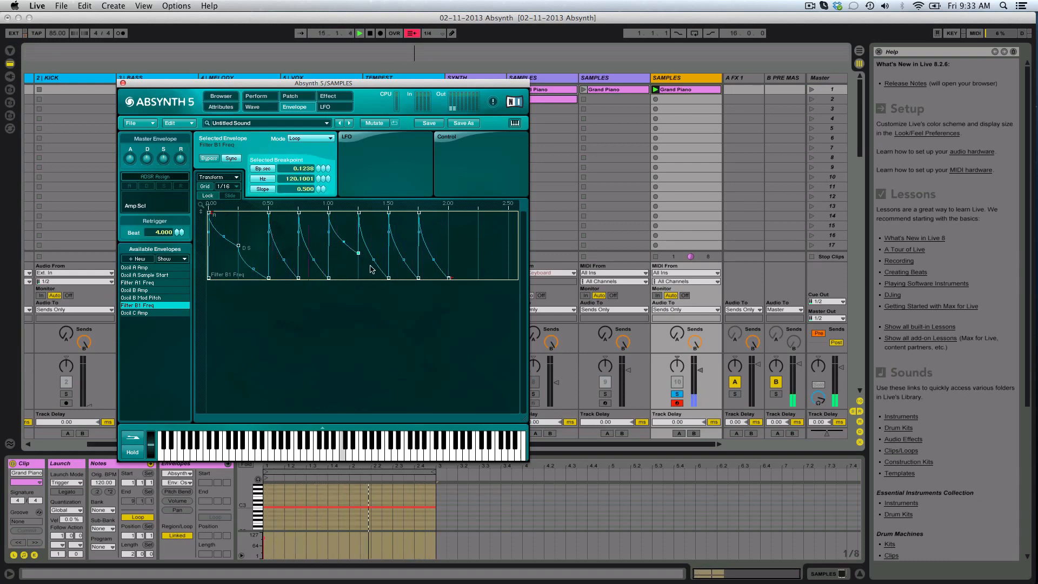
# Step: Set the envelope grid to 1/32, move the filter envelope's peak and low point from 1.25 to 1.375, and audition it
pyautogui.click(329, 213)
pyautogui.click(228, 187)
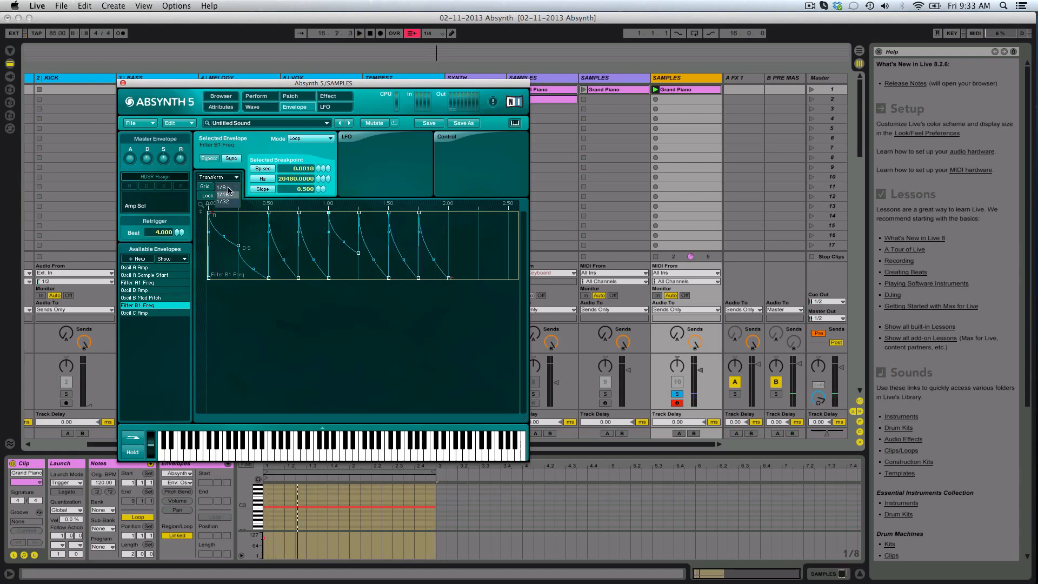
pyautogui.click(229, 203)
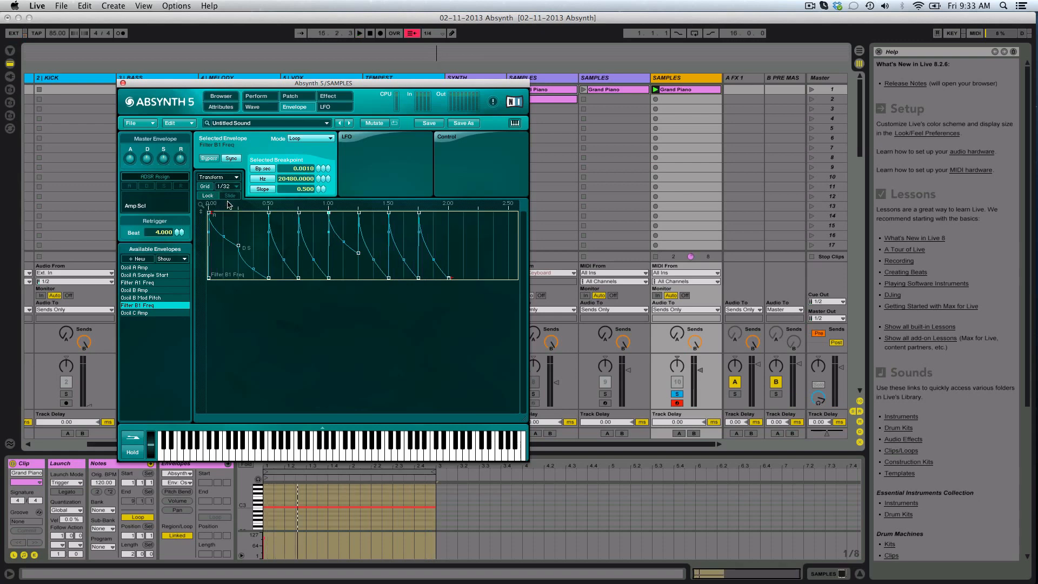
pyautogui.moveTo(380, 206); pyautogui.dragTo(369, 244)
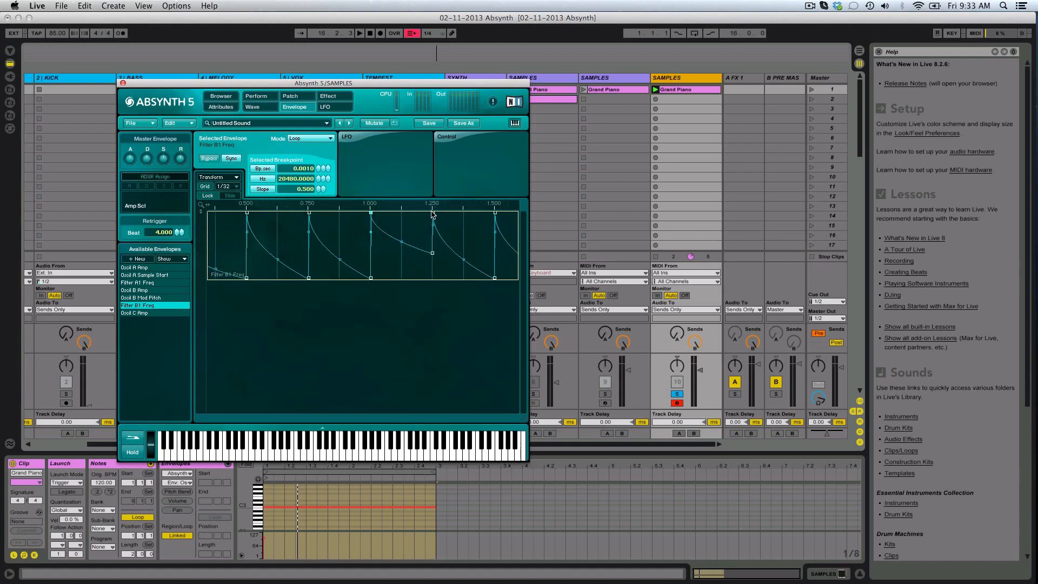
pyautogui.moveTo(433, 213); pyautogui.dragTo(463, 210)
pyautogui.moveTo(431, 256); pyautogui.dragTo(464, 280)
pyautogui.press('space')
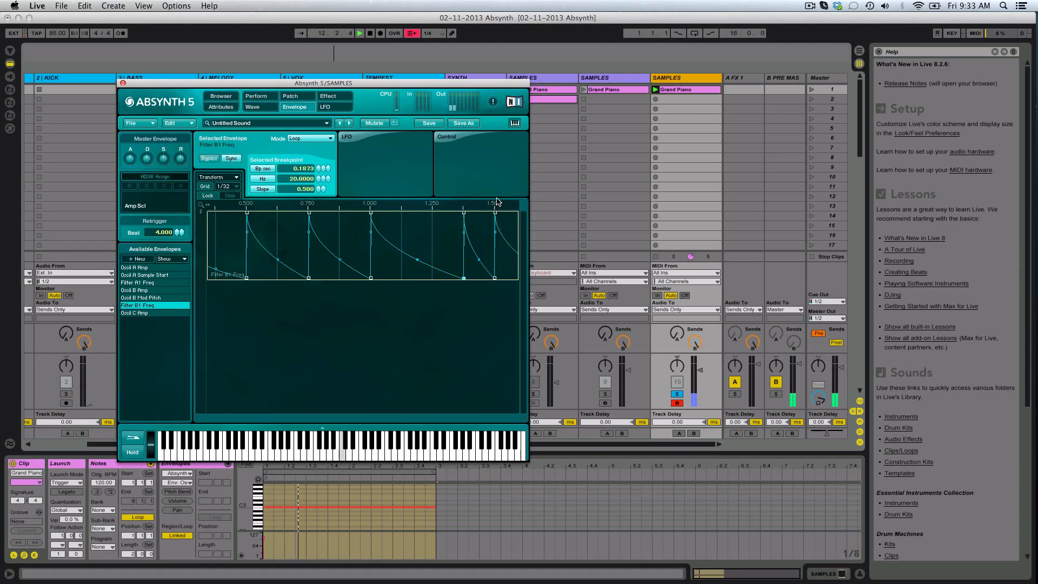
# Step: Add a 20480 Hz breakpoint at 1.875 in the filter envelope and delay the decay at 1.500 to 1.625
pyautogui.moveTo(496, 205); pyautogui.dragTo(427, 156)
pyautogui.moveTo(436, 211); pyautogui.dragTo(429, 258)
pyautogui.click(348, 244)
pyautogui.moveTo(348, 243); pyautogui.dragTo(361, 223)
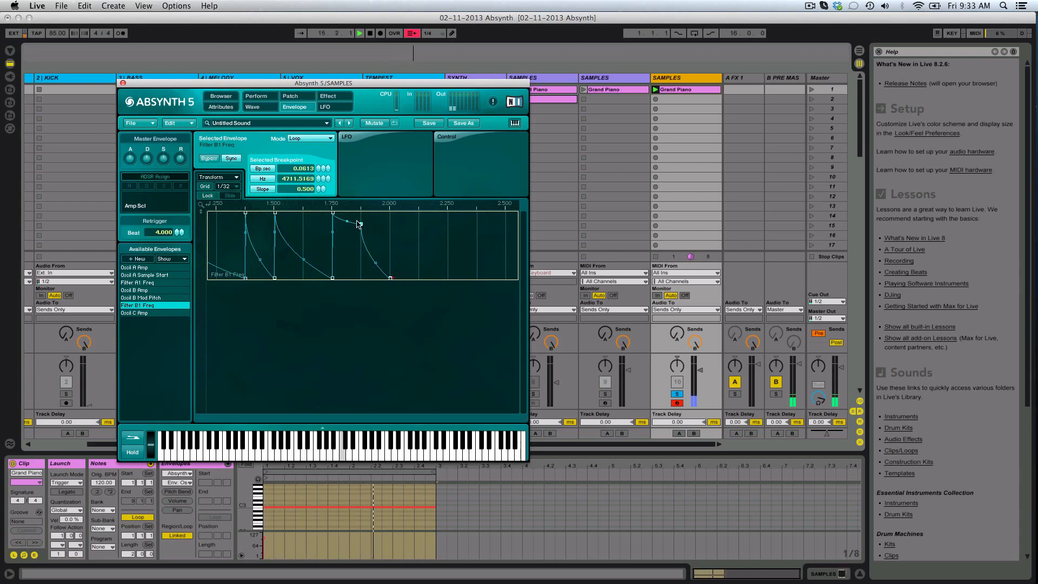
pyautogui.moveTo(360, 224); pyautogui.dragTo(361, 212)
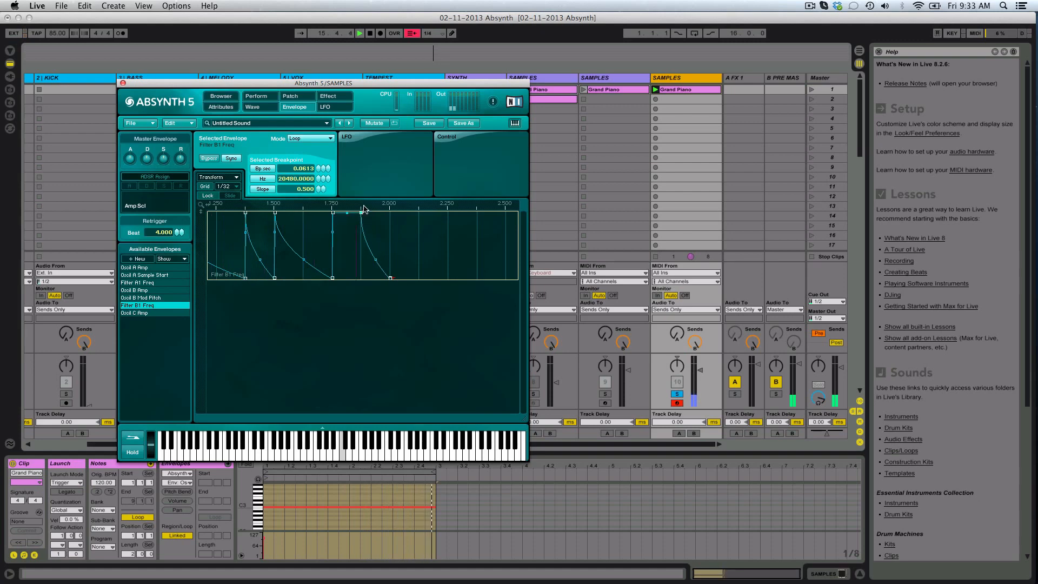
pyautogui.moveTo(275, 212); pyautogui.dragTo(314, 303)
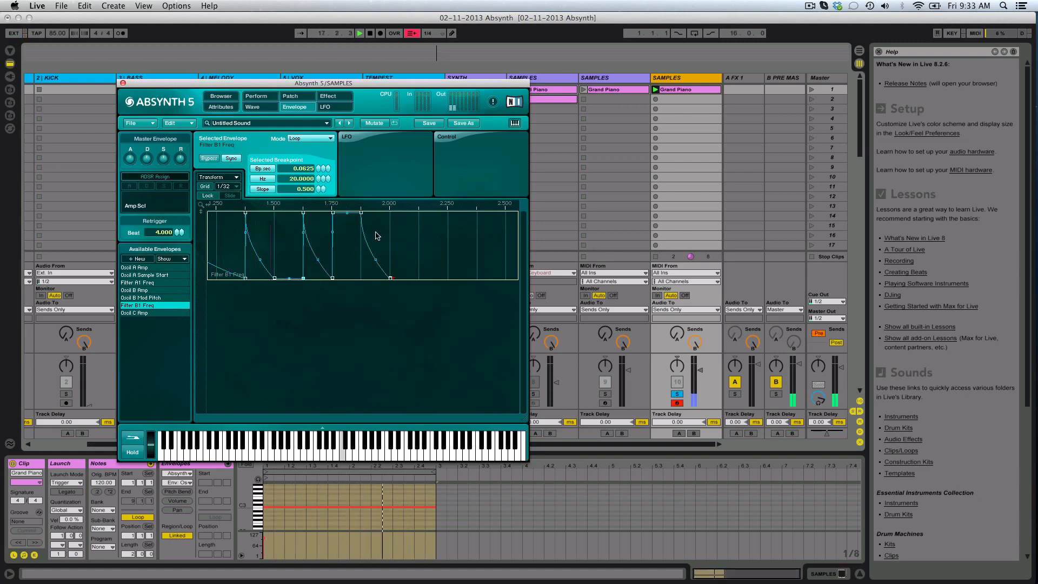
# Step: Lower the filter envelope's breakpoint at 1.875 to about 2649 Hz, keeping the final point at 2.000
pyautogui.click(361, 213)
pyautogui.moveTo(371, 211)
pyautogui.mouseDown()
pyautogui.moveTo(397, 212)
pyautogui.moveTo(368, 219)
pyautogui.moveTo(372, 229)
pyautogui.mouseUp()
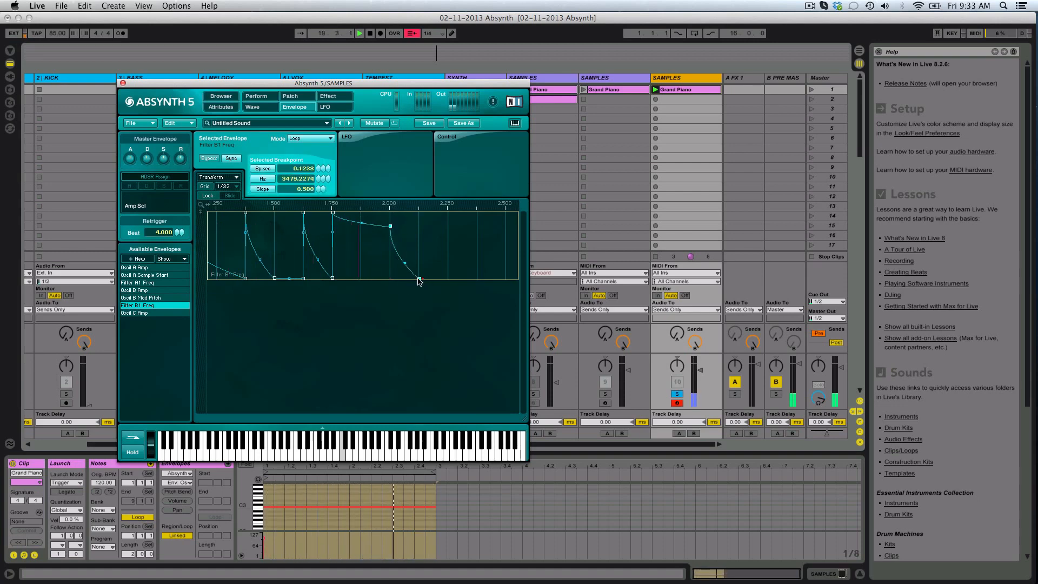
pyautogui.moveTo(419, 280); pyautogui.dragTo(391, 280)
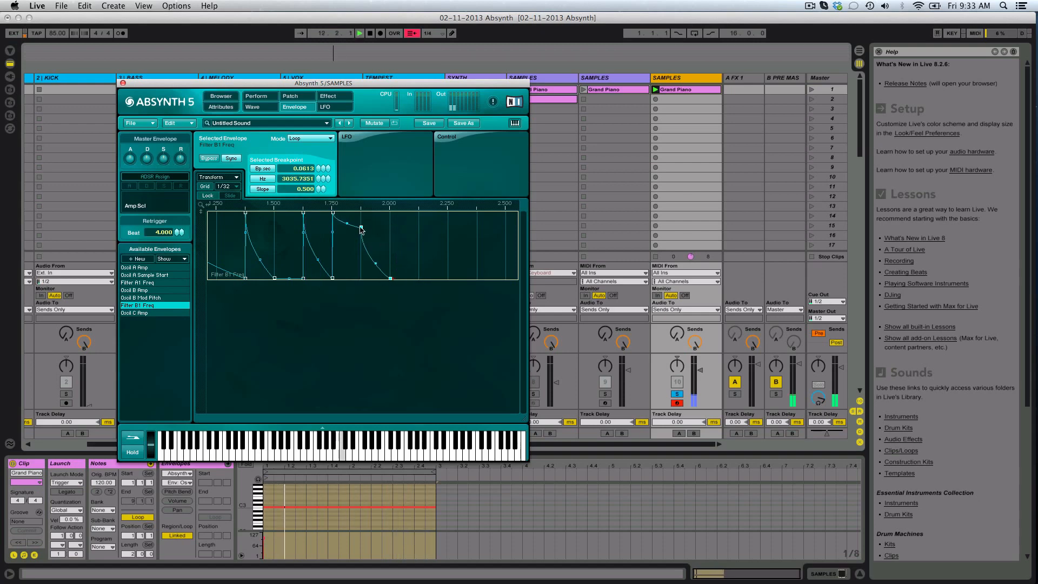
pyautogui.moveTo(361, 227)
pyautogui.mouseDown()
pyautogui.moveTo(386, 232)
pyautogui.moveTo(362, 229)
pyautogui.mouseUp()
pyautogui.moveTo(390, 279)
pyautogui.mouseDown()
pyautogui.moveTo(371, 288)
pyautogui.moveTo(391, 281)
pyautogui.mouseUp()
pyautogui.moveTo(316, 204); pyautogui.dragTo(242, 139)
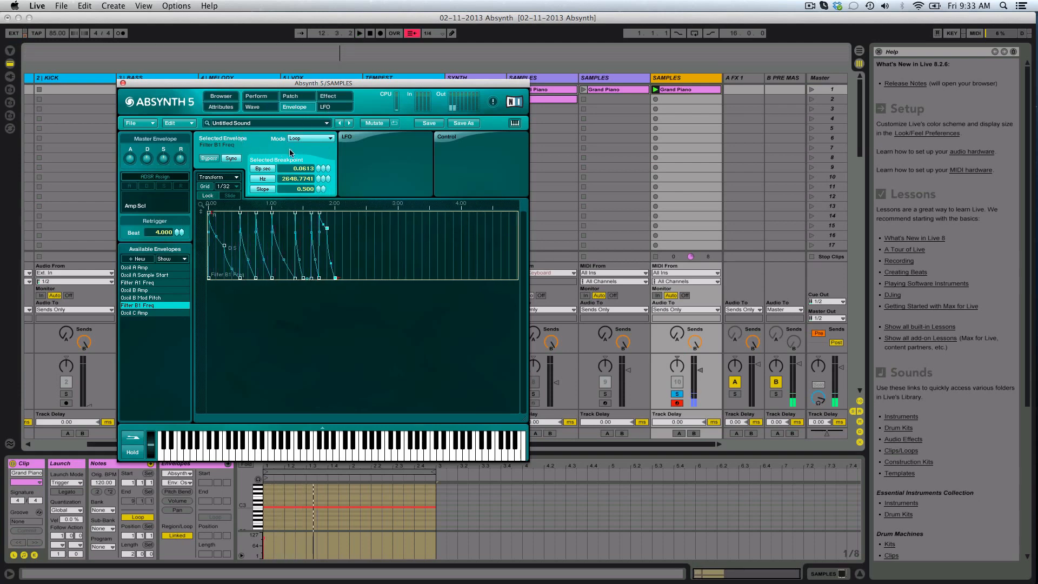
# Step: Raise the step at 0.75 in the Oscil B Mod Pitch envelope to a transpose of -21
pyautogui.click(157, 298)
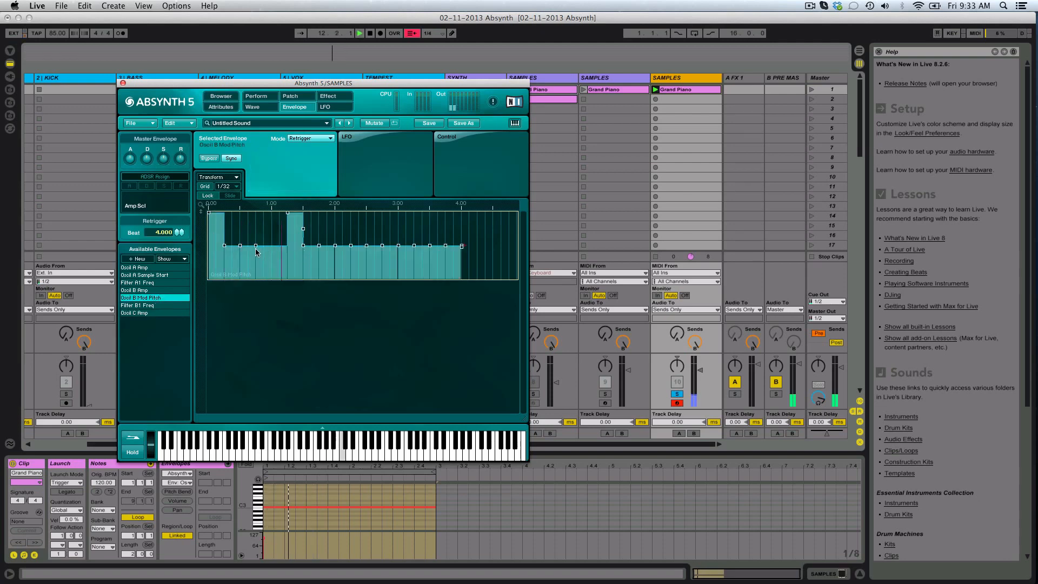
pyautogui.moveTo(256, 246); pyautogui.dragTo(298, 236)
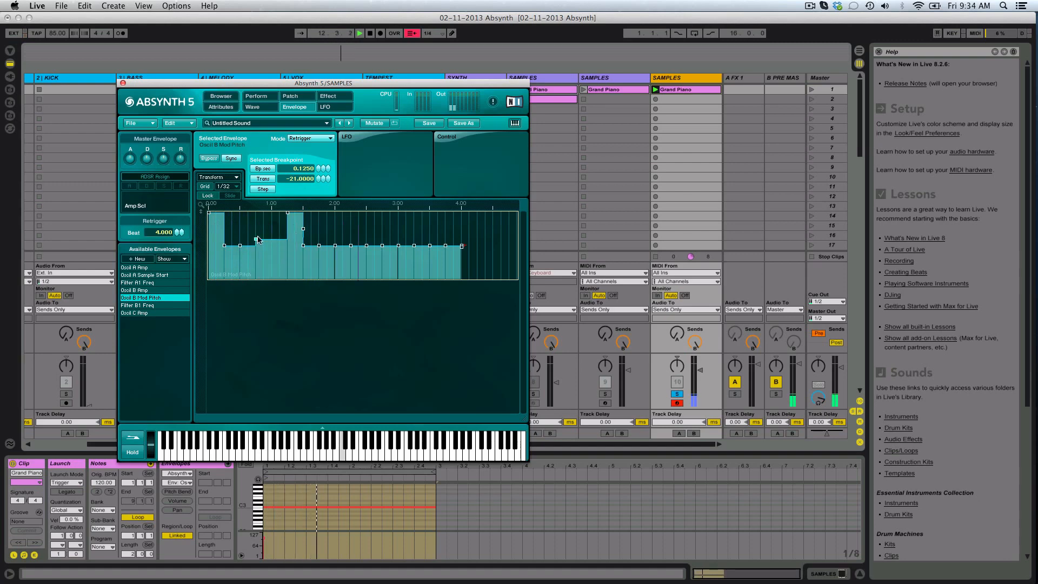
# Step: Set oscillator B's main transpose to 0 and play the loop
pyautogui.click(313, 98)
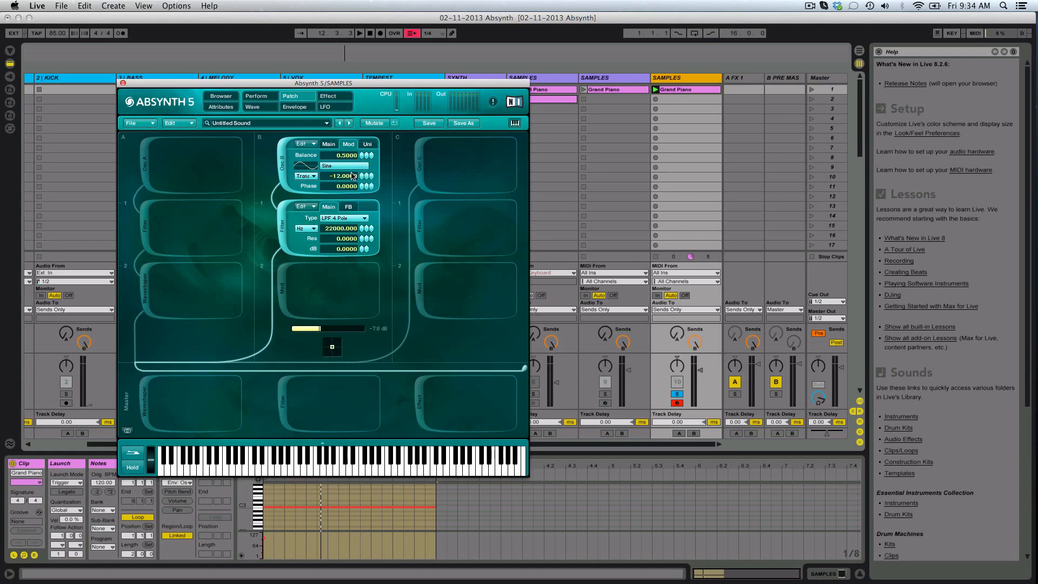
pyautogui.click(329, 145)
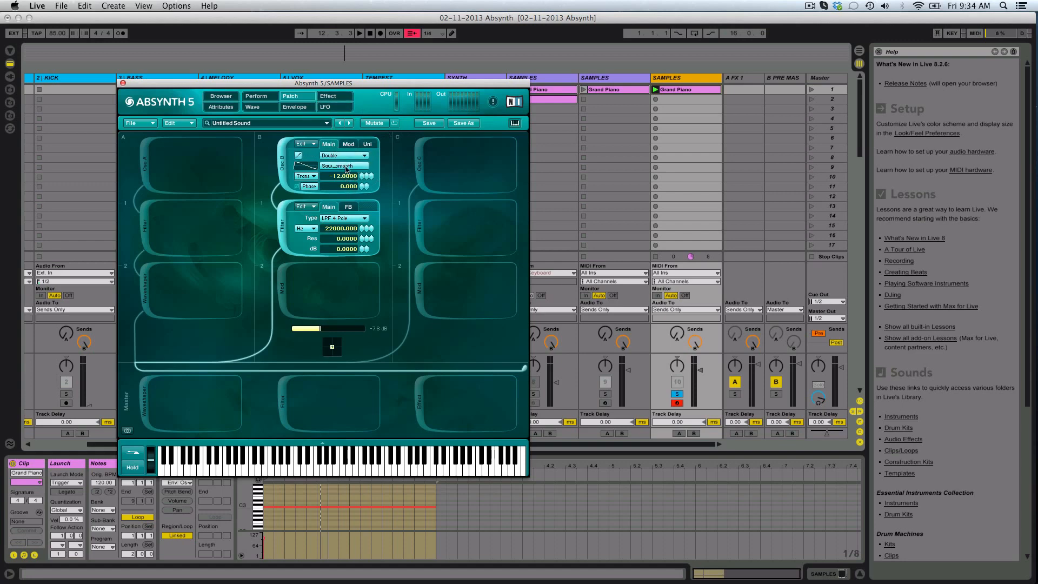
pyautogui.doubleClick(340, 178)
pyautogui.write('0')
pyautogui.press('Return')
pyautogui.press('space')
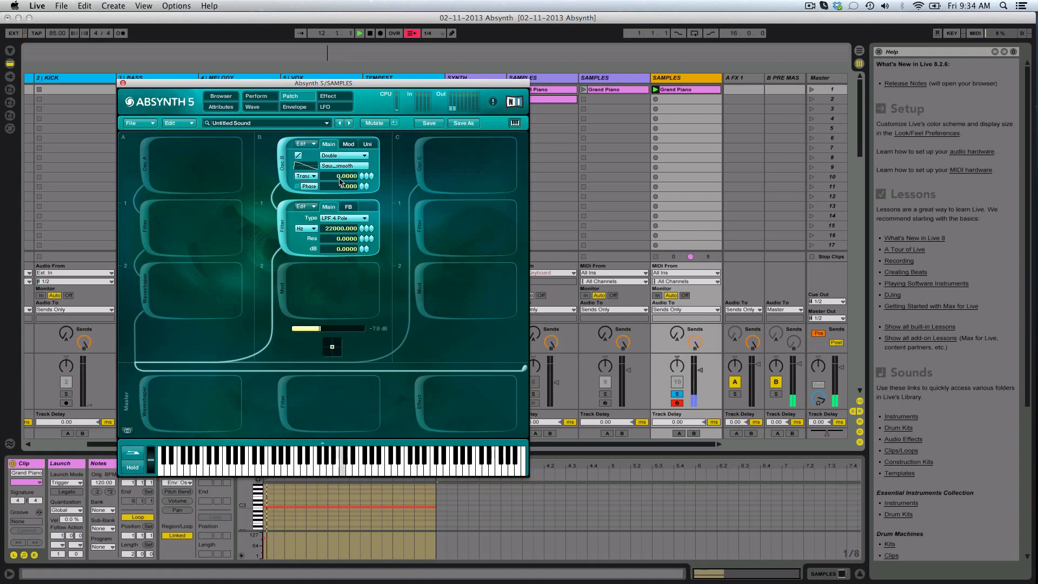
# Step: Raise the Oscil B Mod Pitch envelope's step at 1.50 to -12 and its step at 2.00 partway while the loop plays
pyautogui.click(310, 108)
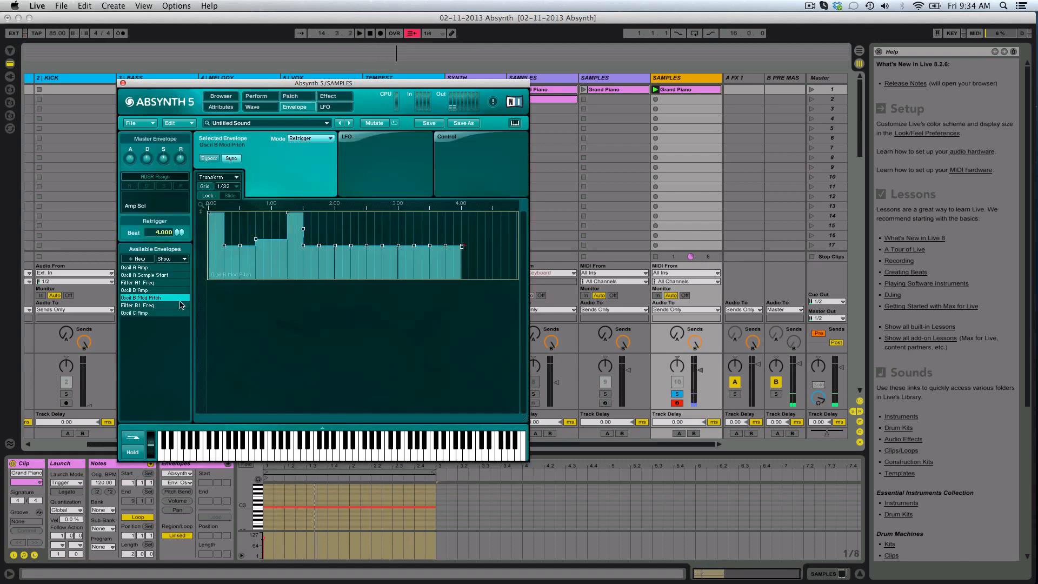
pyautogui.press('space')
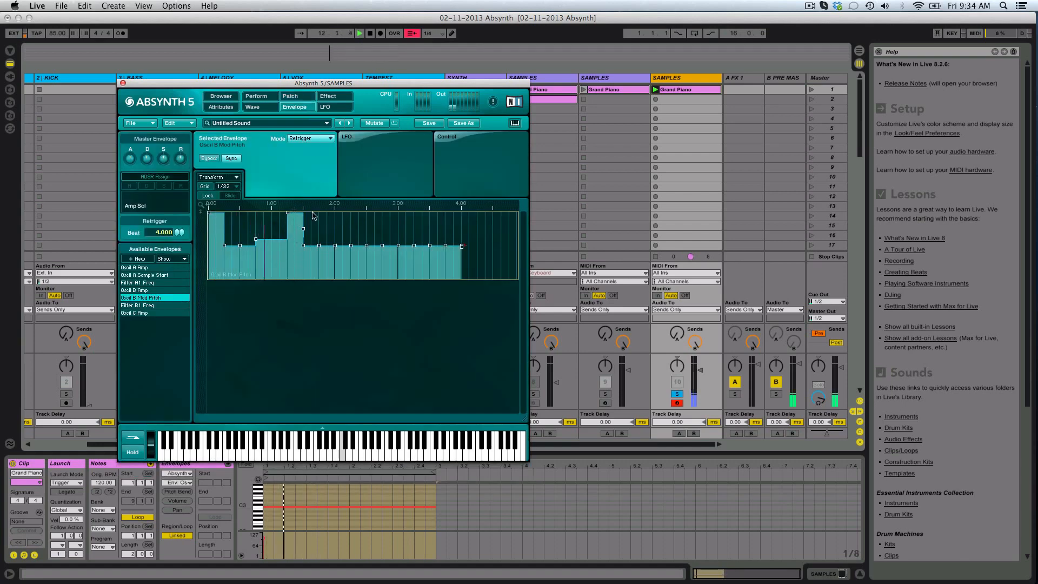
pyautogui.moveTo(296, 202); pyautogui.dragTo(319, 215)
pyautogui.click(319, 242)
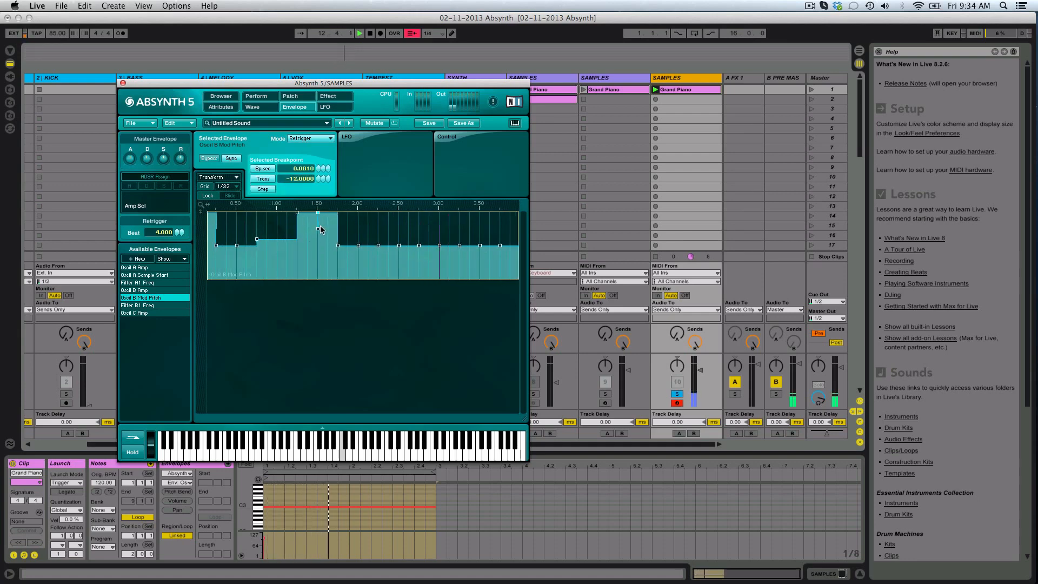
pyautogui.click(358, 246)
pyautogui.moveTo(357, 244); pyautogui.dragTo(361, 236)
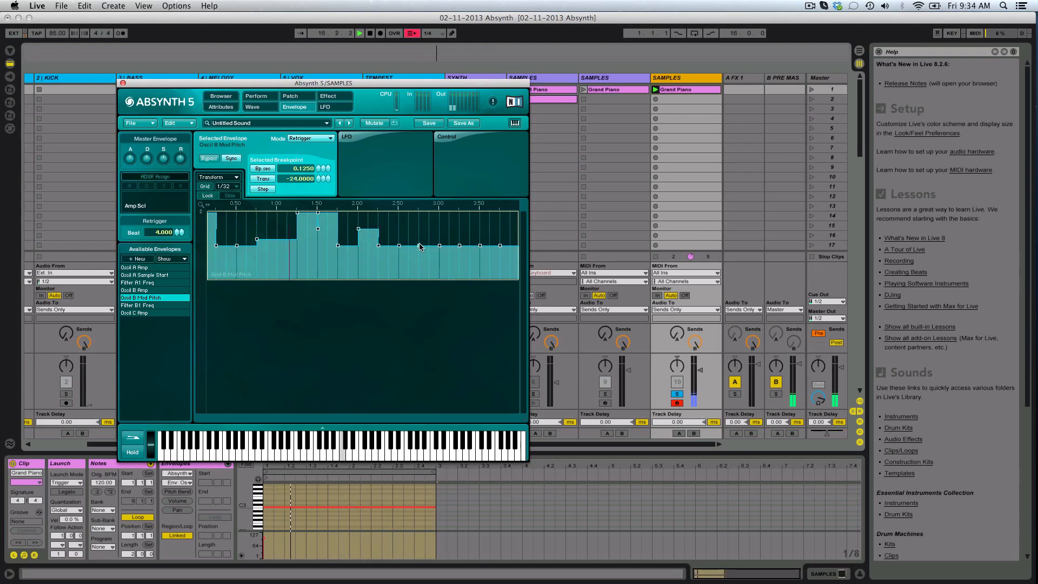
# Step: Raise the step at 2.75 in the Oscil B Mod Pitch envelope to a transpose of -20
pyautogui.moveTo(419, 245)
pyautogui.mouseDown()
pyautogui.moveTo(421, 229)
pyautogui.moveTo(422, 240)
pyautogui.mouseUp()
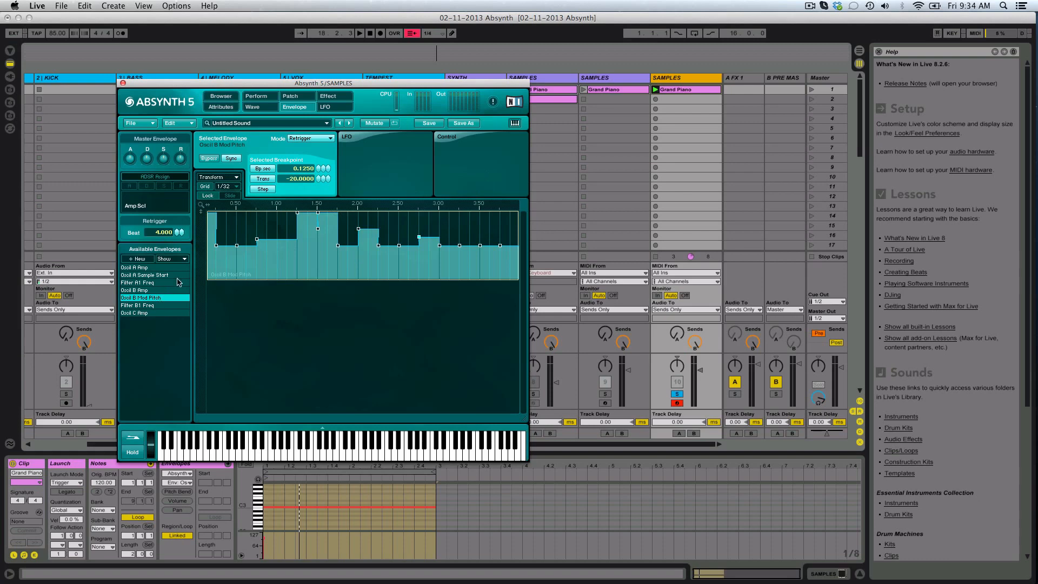
pyautogui.click(236, 178)
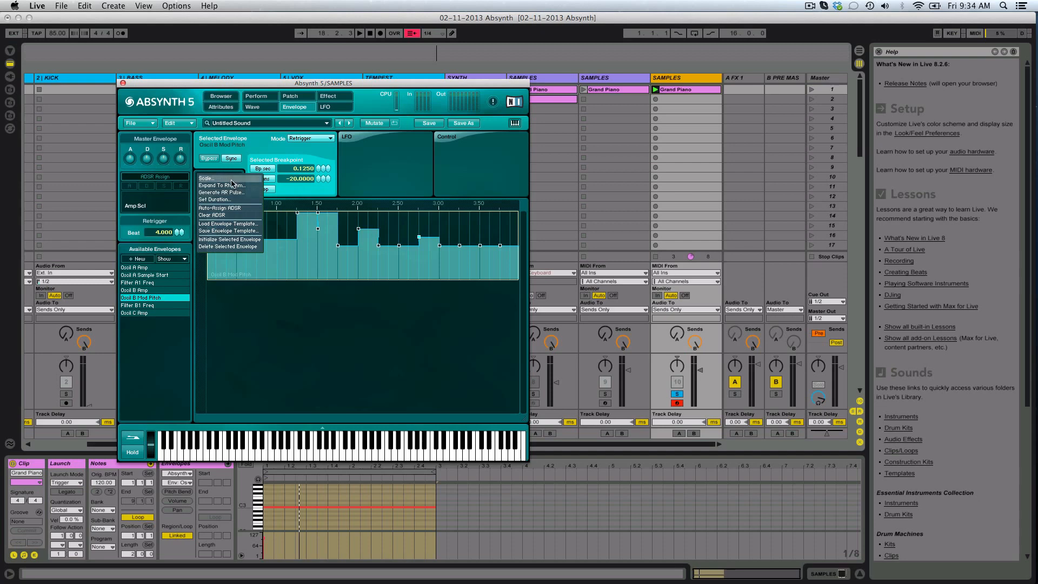
pyautogui.click(152, 250)
# Step: Create an Oscil A Main Pitch envelope and copy the Oscil B Mod Pitch envelope
pyautogui.click(139, 259)
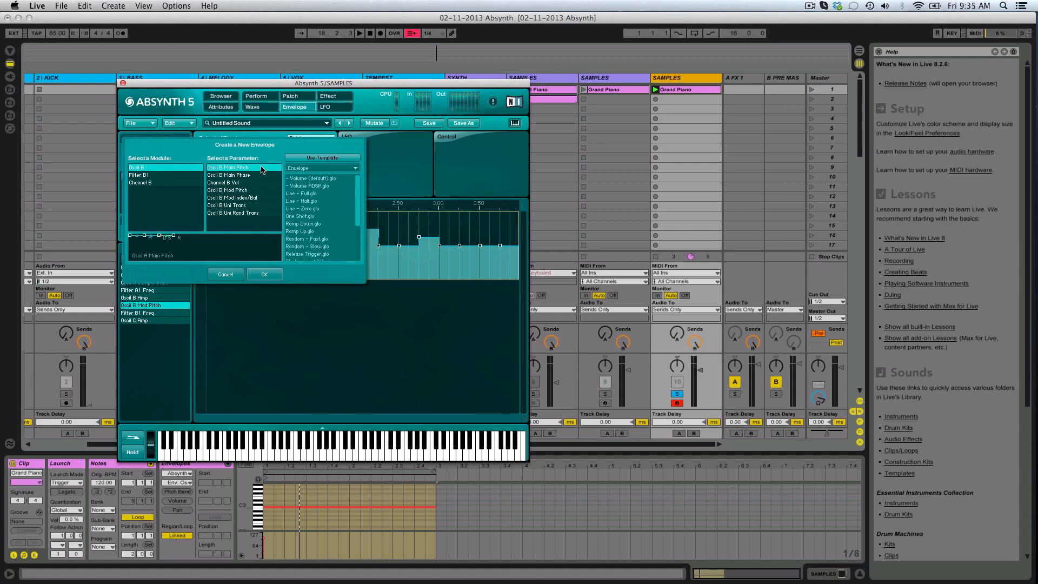
pyautogui.click(266, 274)
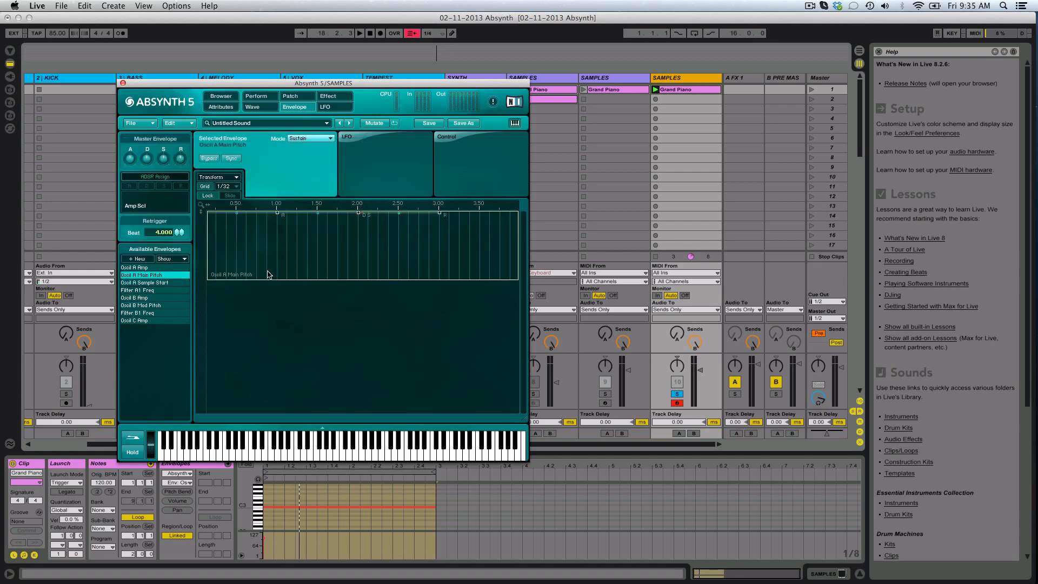
pyautogui.click(147, 306)
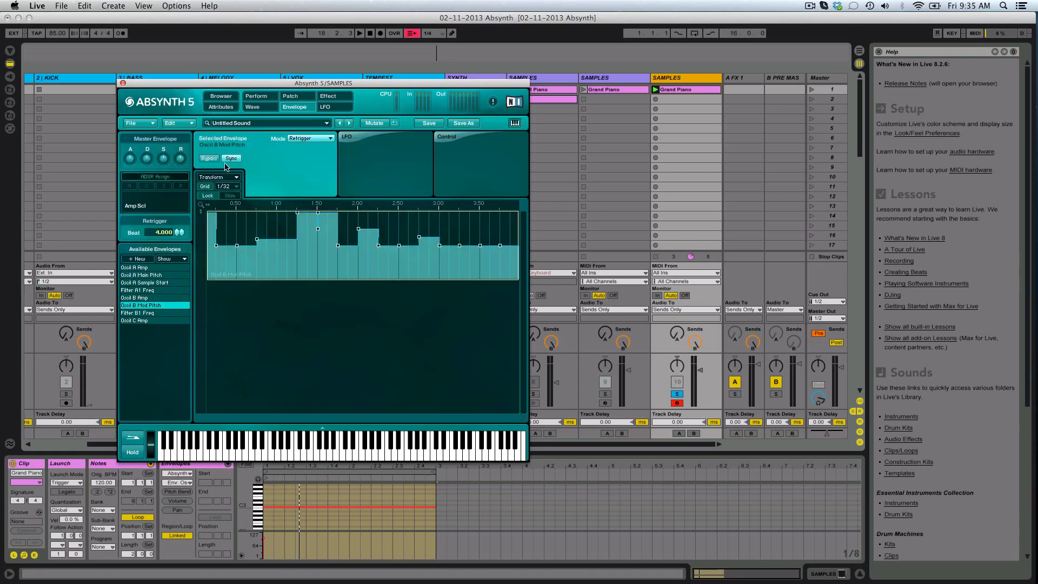
pyautogui.click(182, 124)
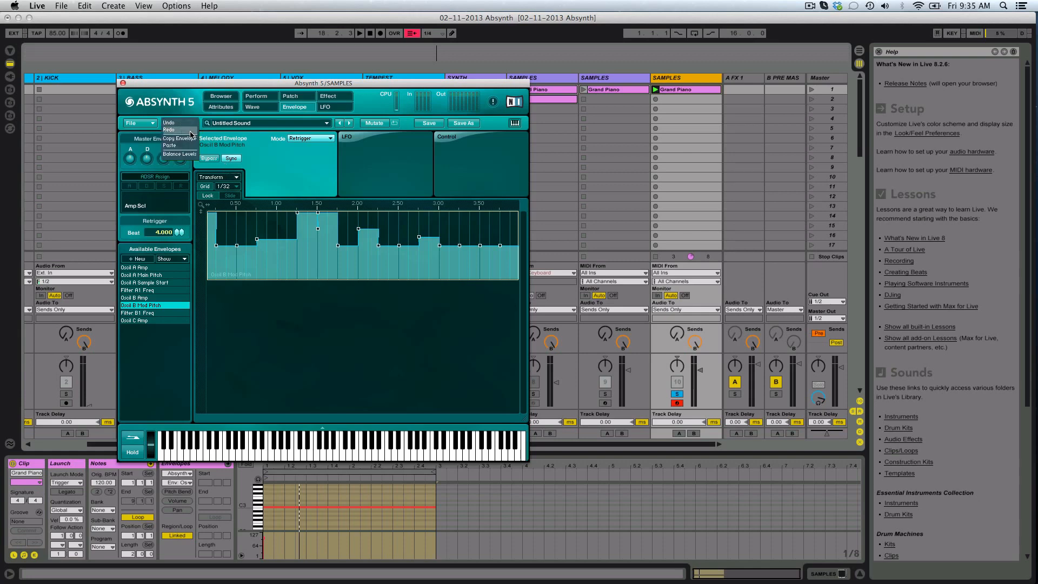
pyautogui.click(181, 138)
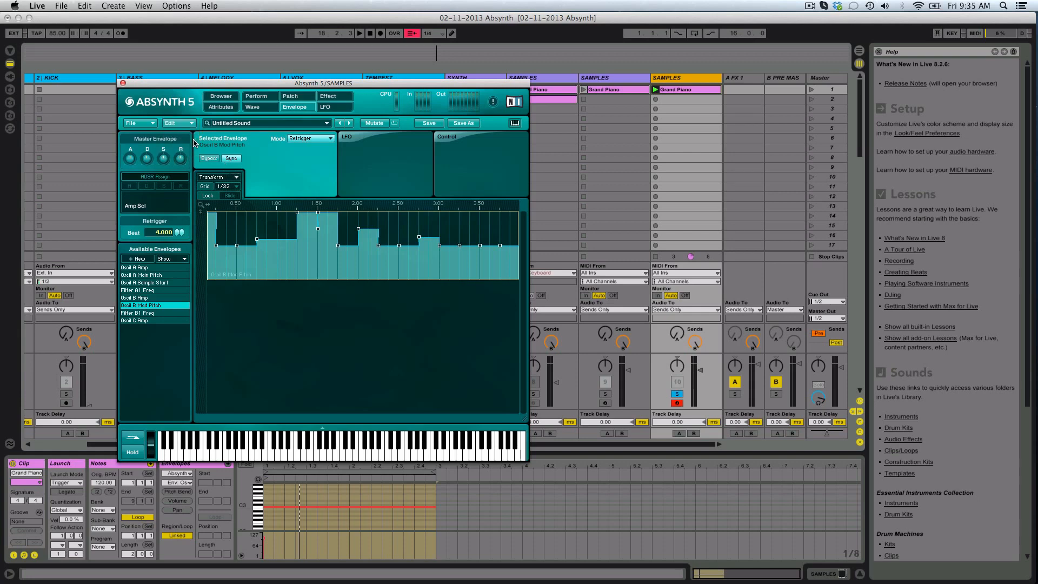
# Step: Create an Oscil B Main Pitch envelope and paste the copied step pattern into it
pyautogui.click(164, 290)
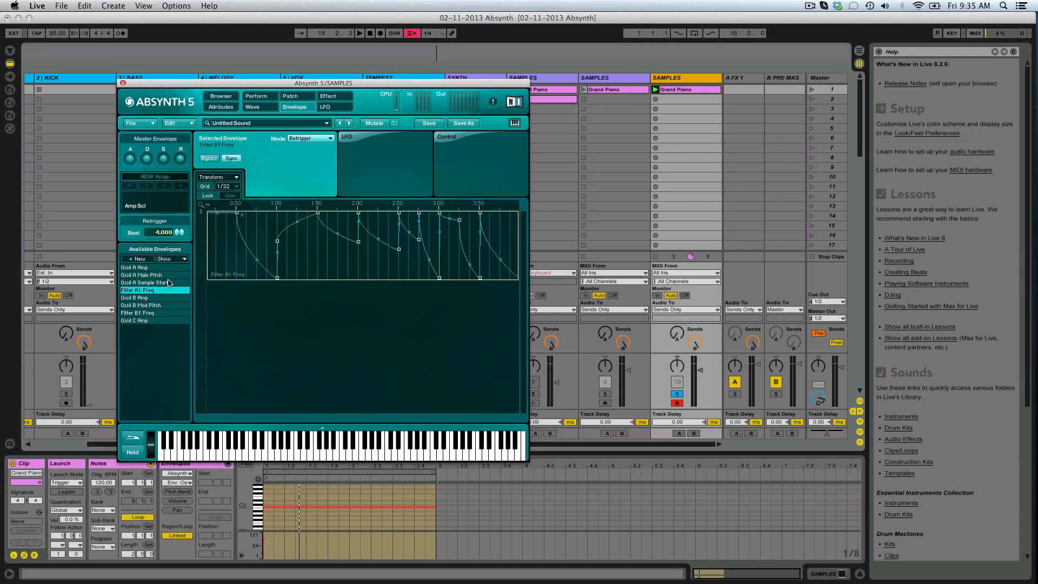
pyautogui.click(168, 283)
pyautogui.click(169, 275)
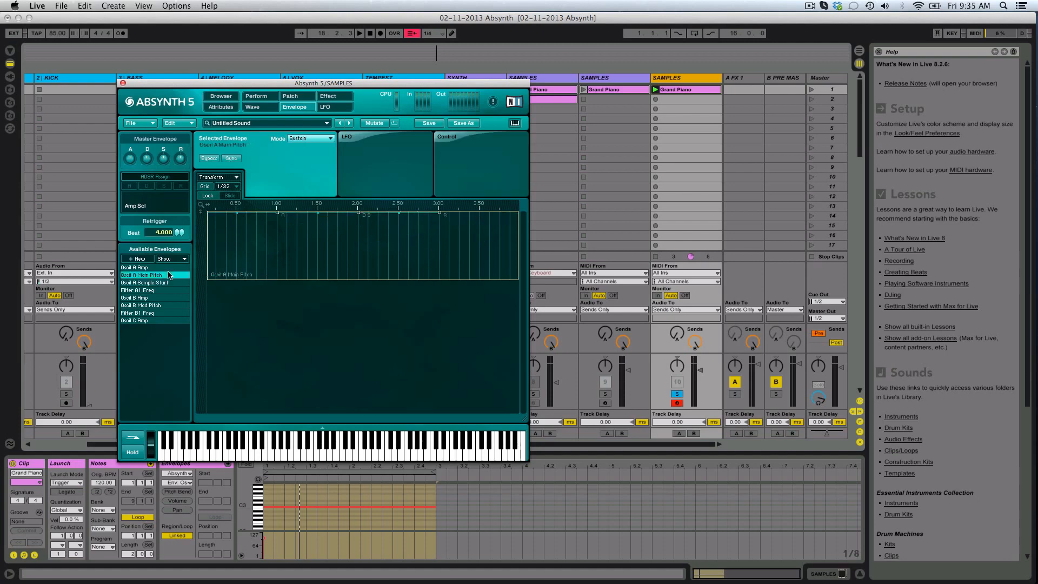
pyautogui.click(164, 321)
pyautogui.click(166, 314)
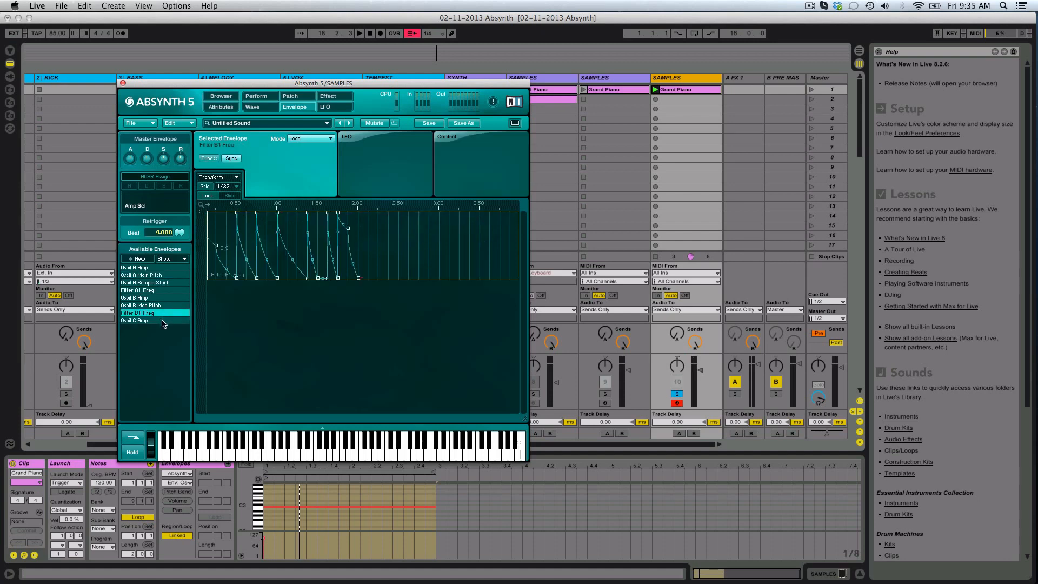
pyautogui.click(163, 321)
pyautogui.click(142, 259)
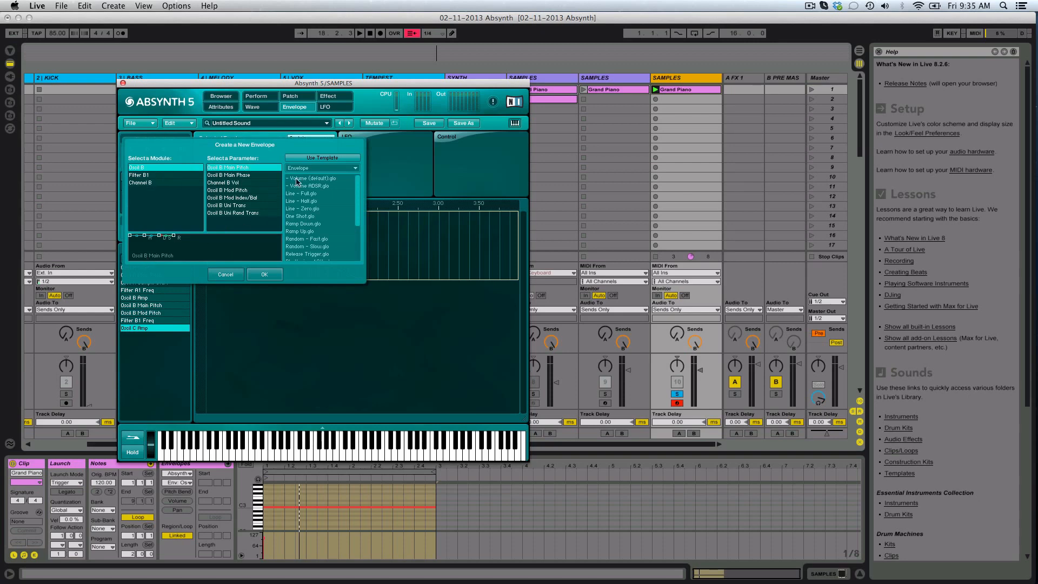
pyautogui.click(265, 274)
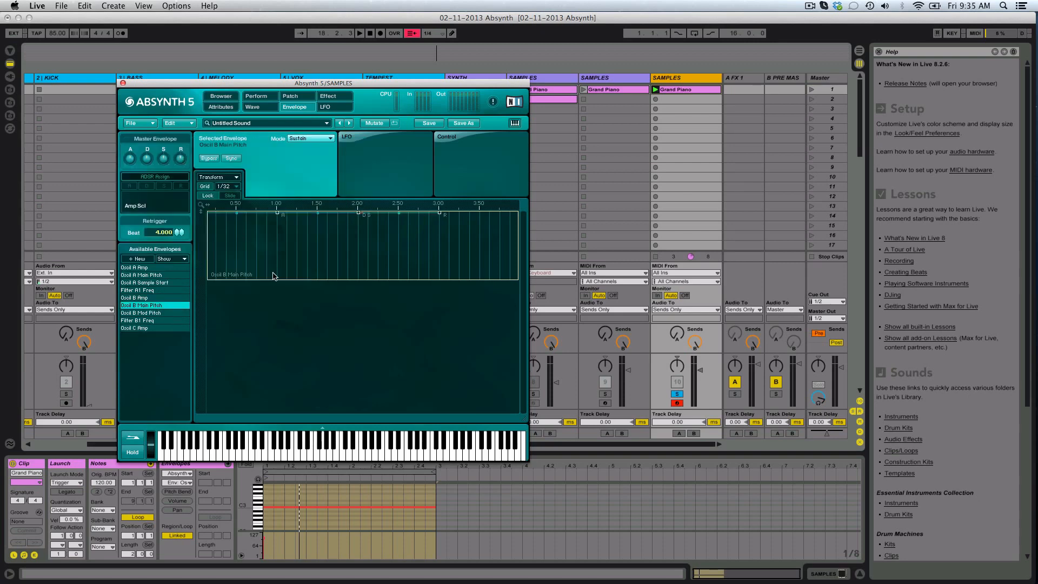
pyautogui.click(234, 178)
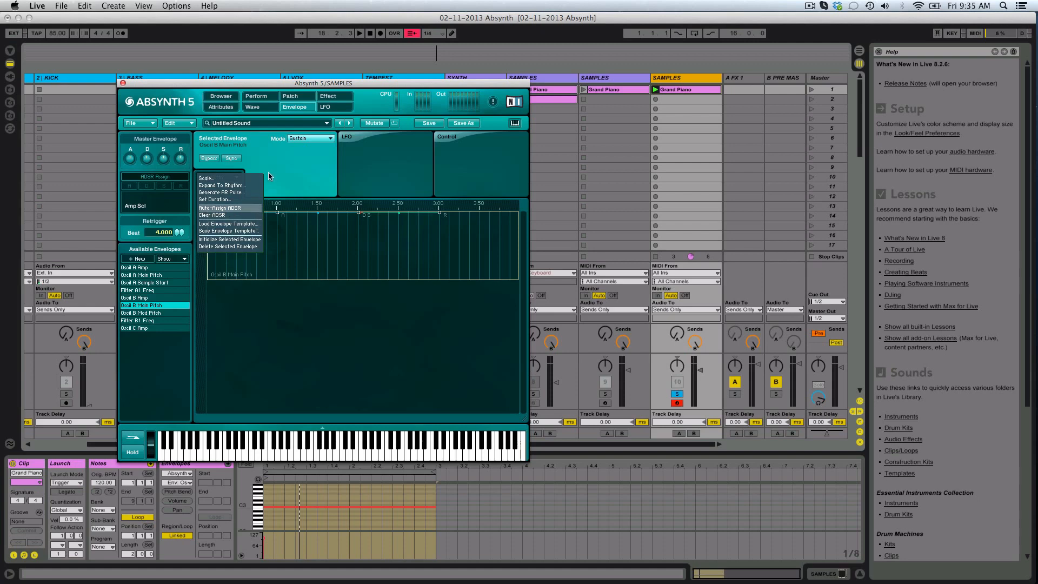
pyautogui.click(184, 123)
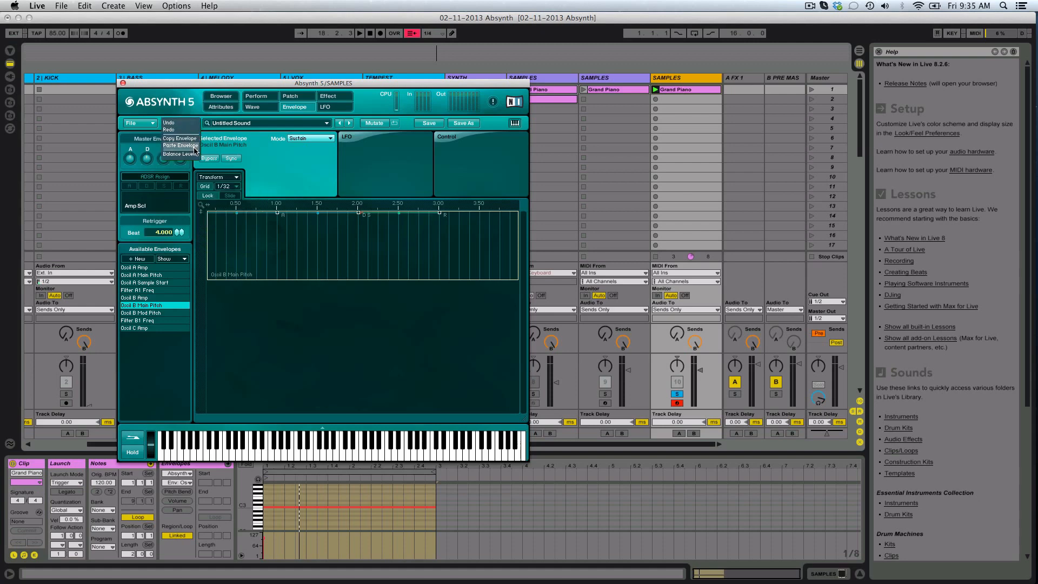
pyautogui.click(186, 146)
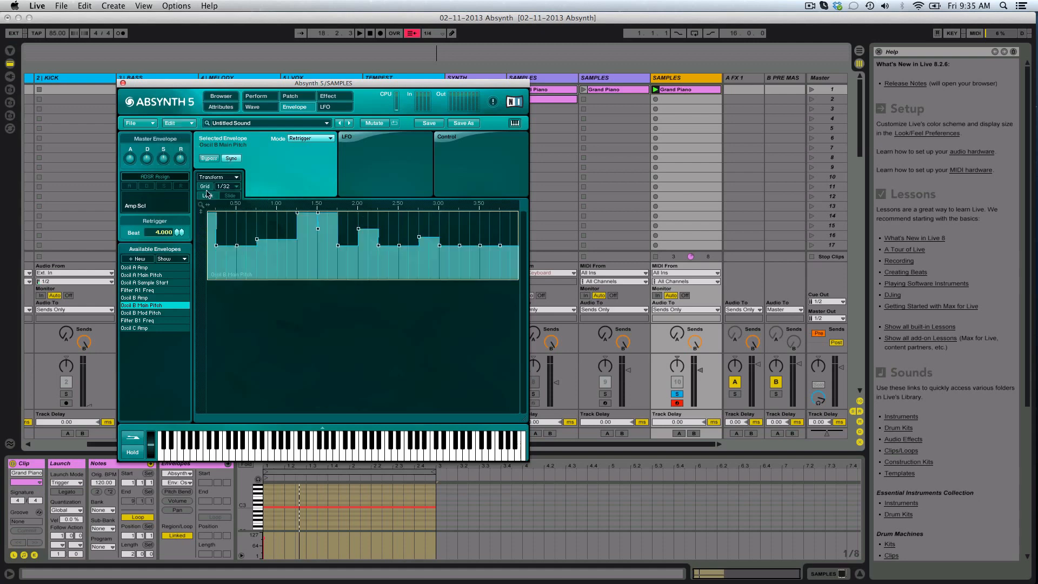
# Step: Delete the Oscil B Mod Pitch envelope
pyautogui.click(161, 313)
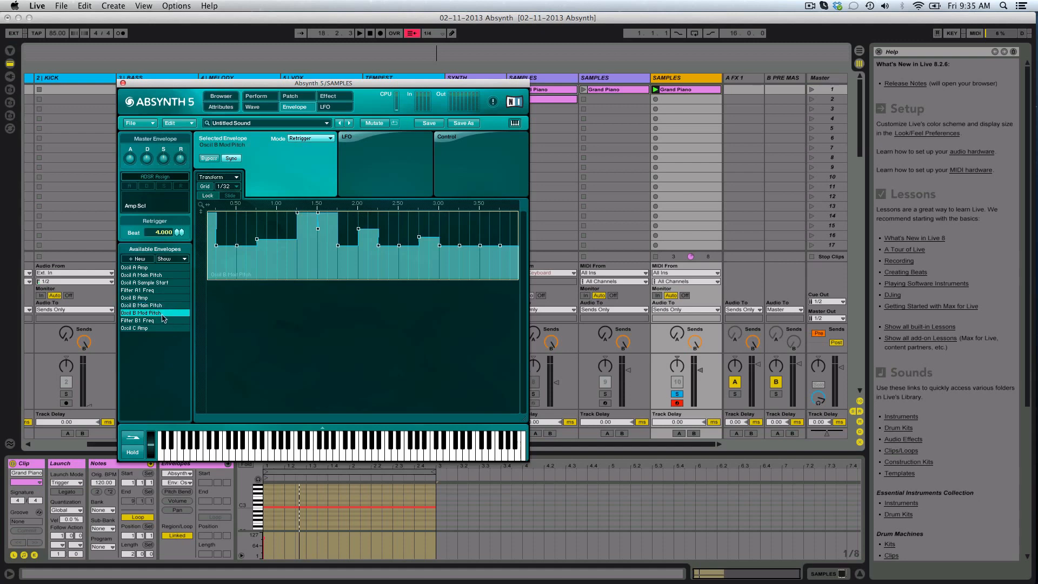
pyautogui.click(236, 178)
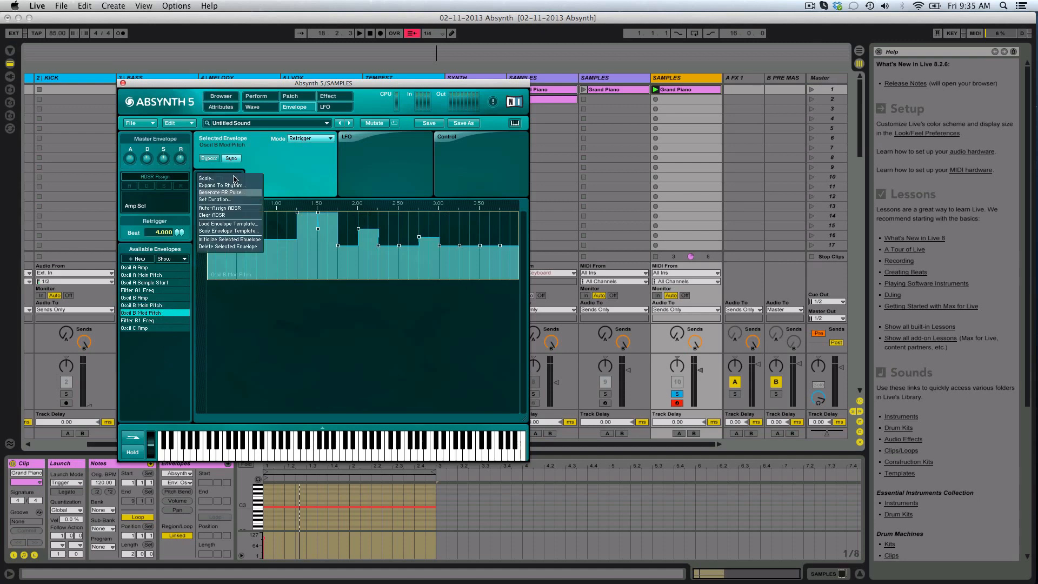
pyautogui.click(250, 246)
# Step: Try a transpose of -5 on the Oscil B Main Pitch envelope's step at 2.00, set it to -4 and play the loop
pyautogui.click(153, 307)
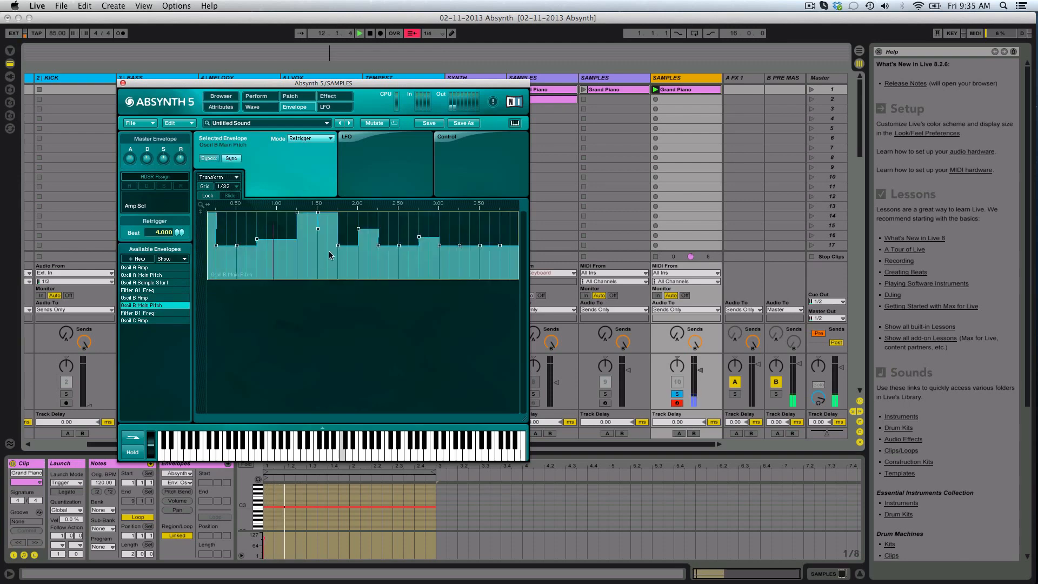
pyautogui.moveTo(395, 199); pyautogui.dragTo(389, 179)
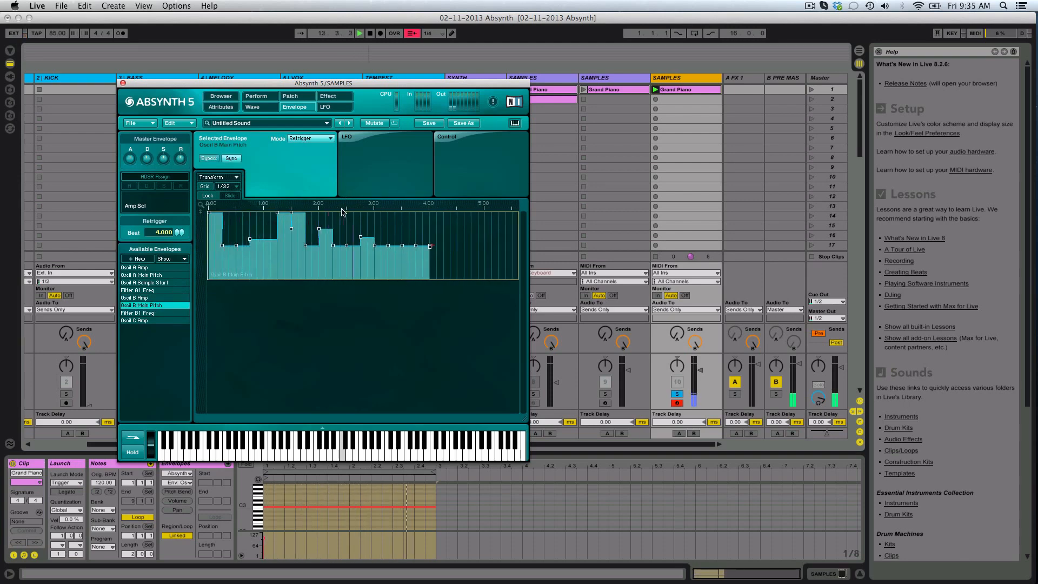
pyautogui.moveTo(343, 207); pyautogui.dragTo(308, 233)
pyautogui.click(307, 230)
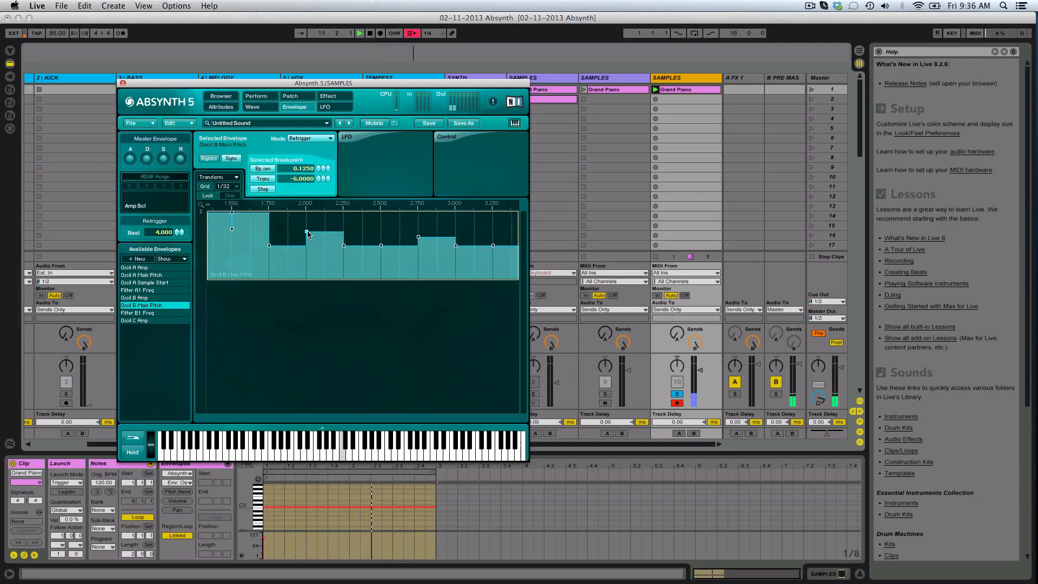
pyautogui.doubleClick(310, 182)
pyautogui.write('-5')
pyautogui.press('Return')
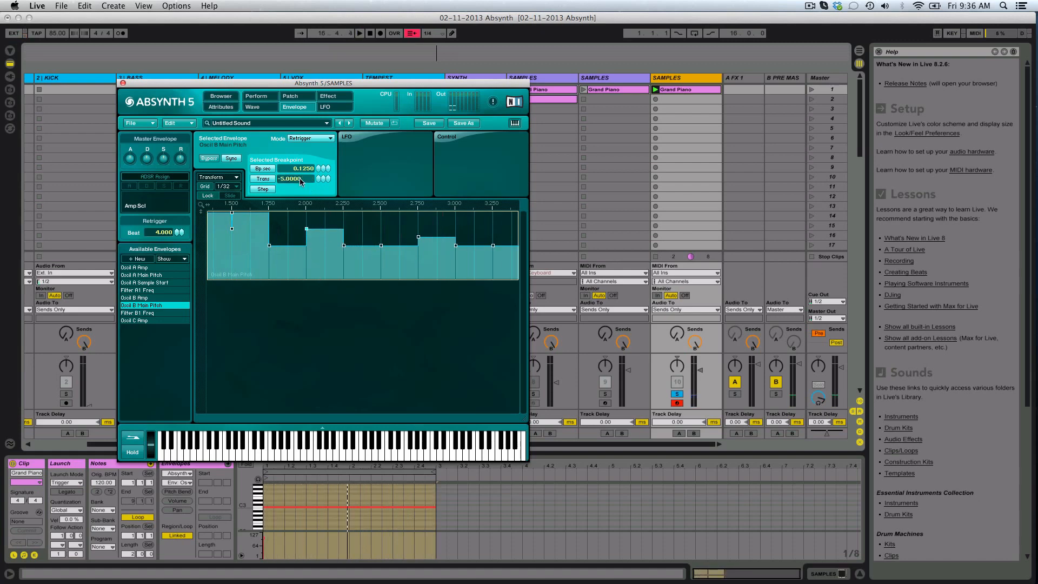
pyautogui.write('-4')
pyautogui.press('Return')
pyautogui.press('space')
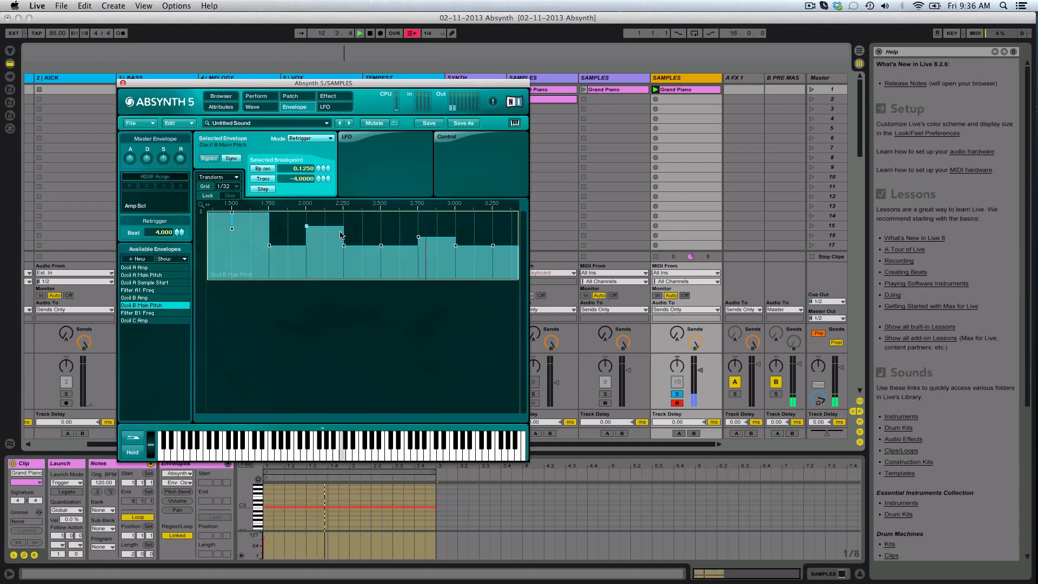
# Step: Set the Oscil B Main Pitch envelope's step at 2.75 to a transpose of -4 and play the loop
pyautogui.click(419, 238)
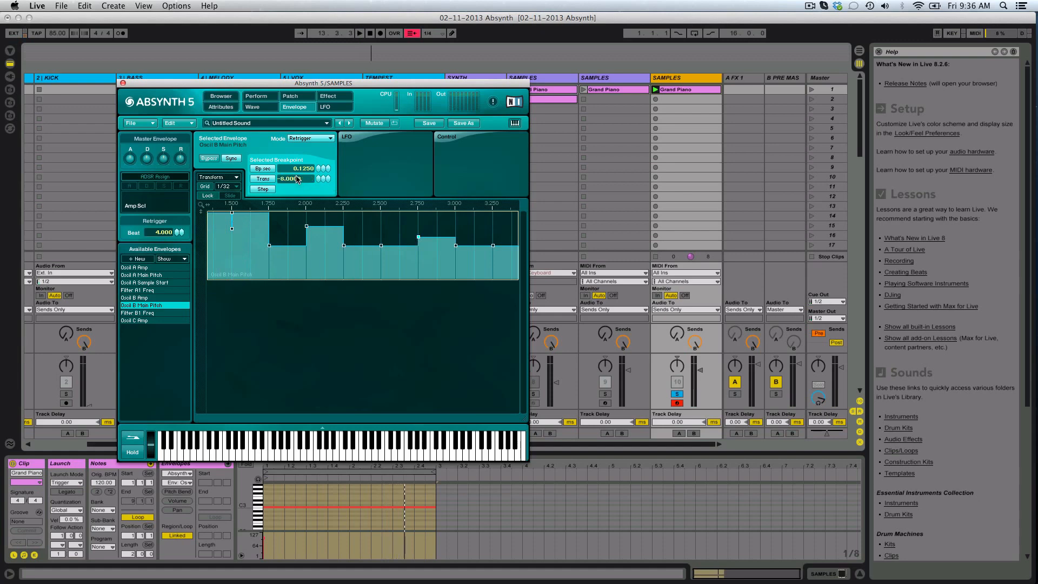
pyautogui.write('-4')
pyautogui.press('Return')
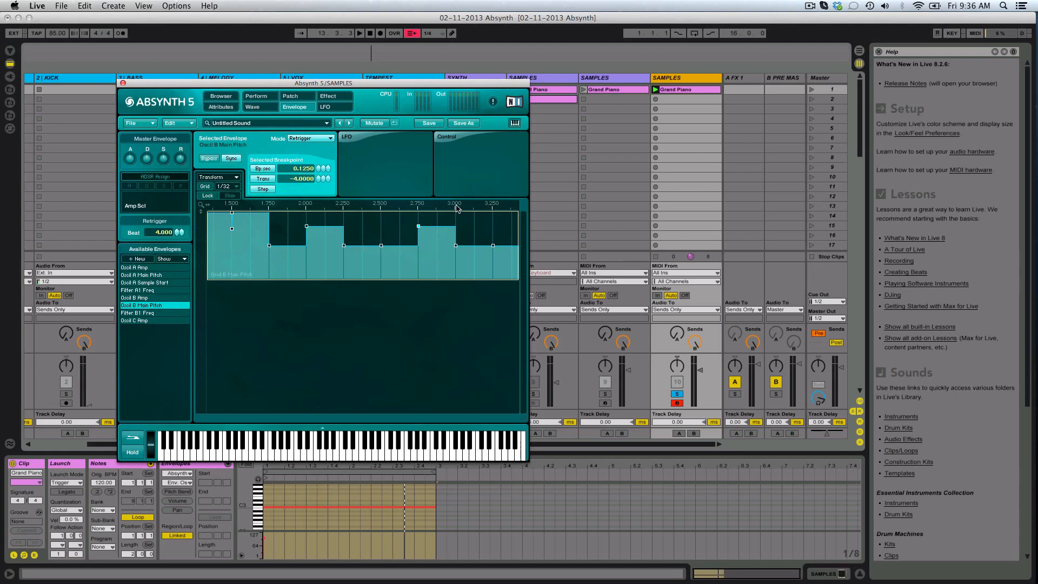
pyautogui.moveTo(456, 207)
pyautogui.mouseDown()
pyautogui.moveTo(457, 160)
pyautogui.moveTo(453, 169)
pyautogui.moveTo(485, 196)
pyautogui.mouseUp()
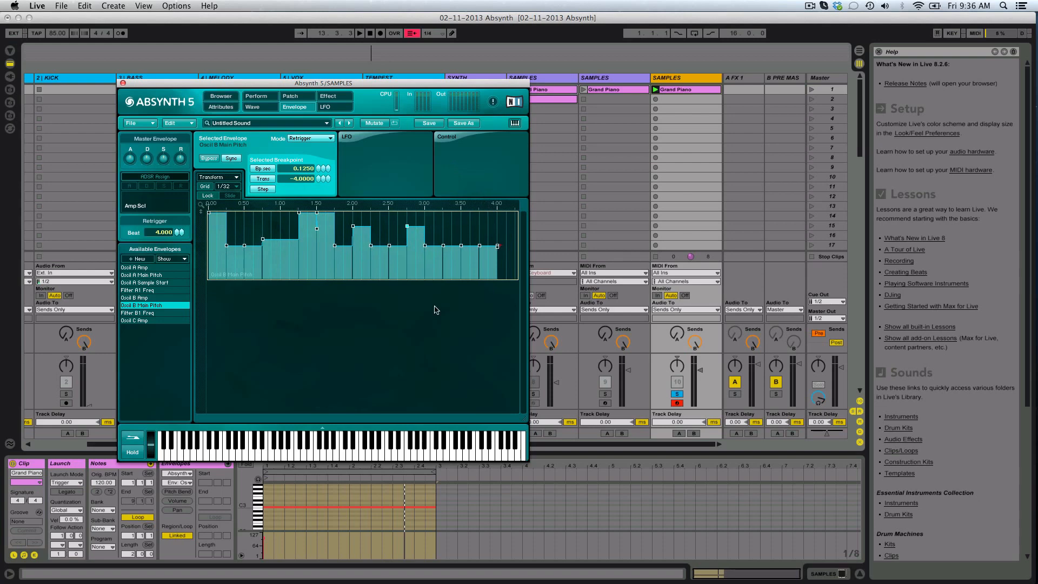
pyautogui.press('space')
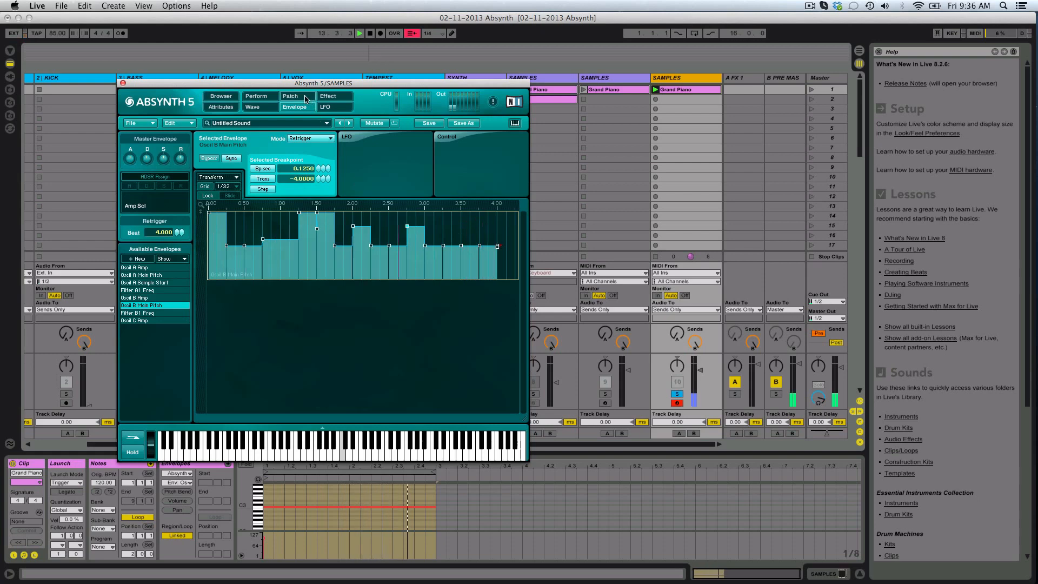
# Step: Switch channel A's granular oscillator back on in the patch and play the loop
pyautogui.click(277, 100)
pyautogui.press('space')
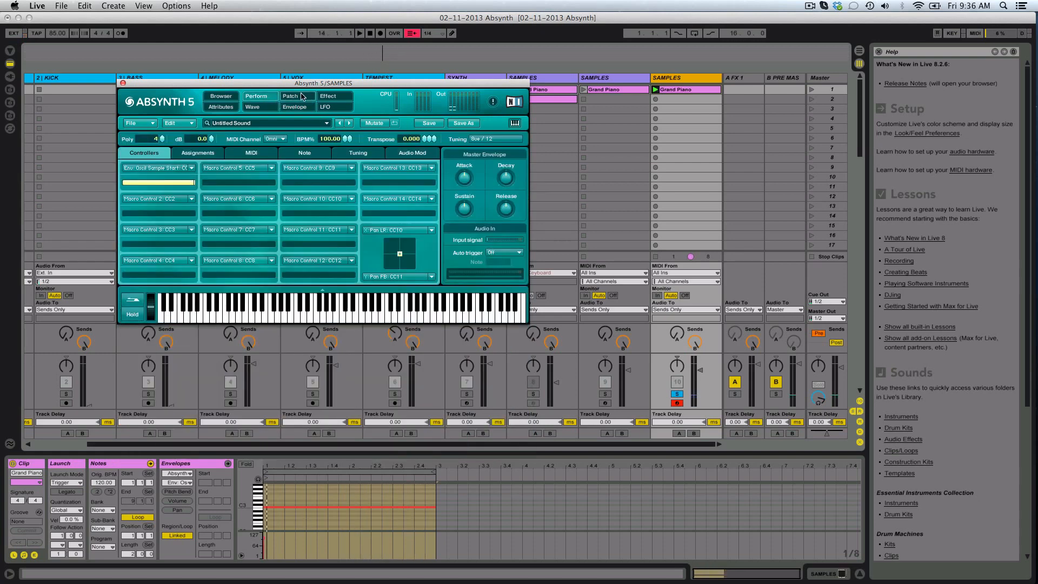
pyautogui.click(302, 96)
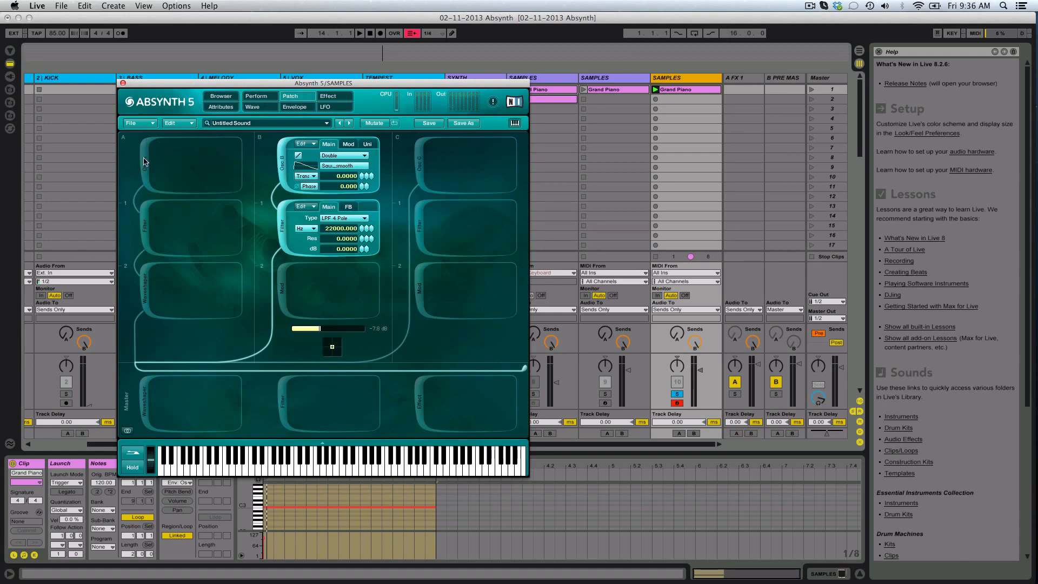
pyautogui.click(144, 160)
pyautogui.press('space')
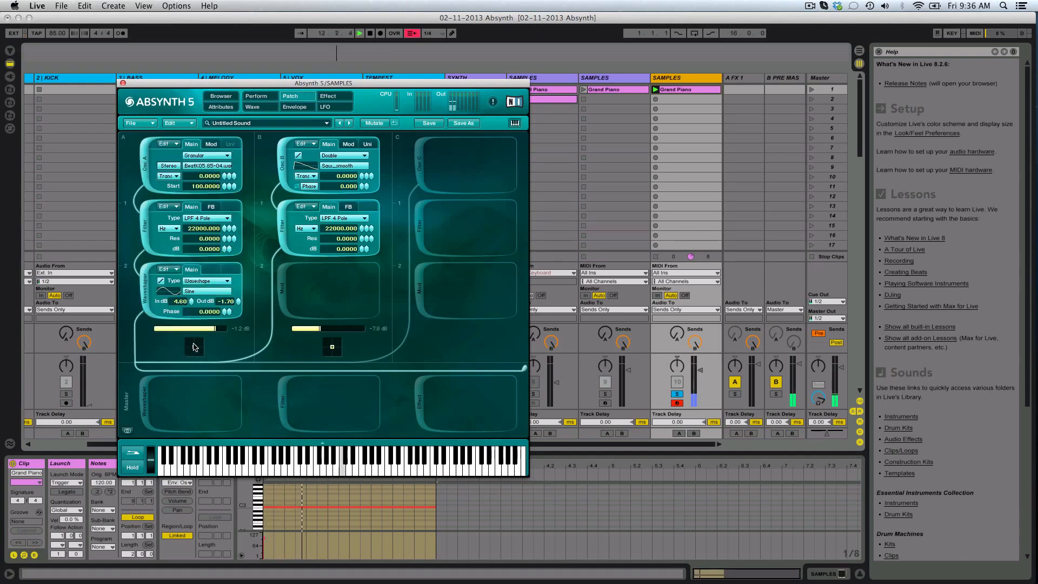
# Step: Set the channel levels to -2.5 dB for A and -3.0 dB for B, and raise filter B's resonance to 0.79
pyautogui.moveTo(215, 329); pyautogui.dragTo(206, 329)
pyautogui.moveTo(331, 328); pyautogui.dragTo(357, 328)
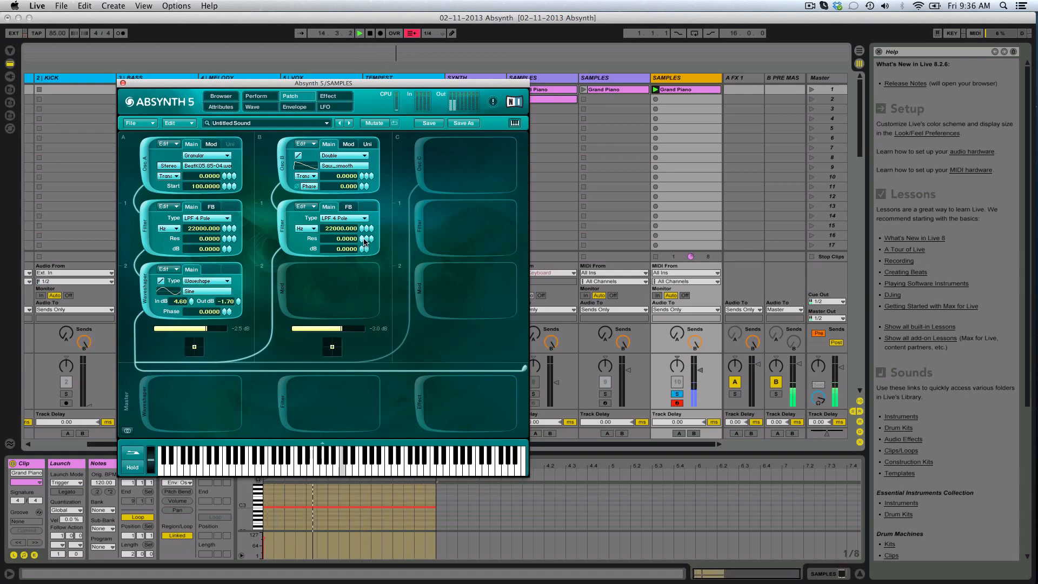
pyautogui.moveTo(364, 241); pyautogui.dragTo(381, 198)
# Step: Switch on oscillator C as a Single type and give it the Woodwind 1 wave
pyautogui.click(421, 159)
pyautogui.click(463, 157)
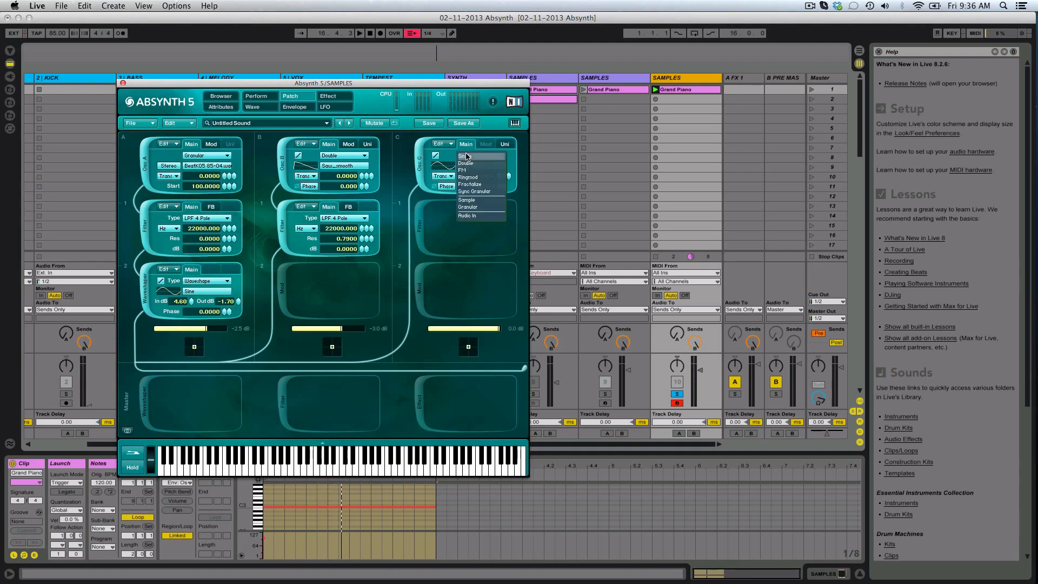
pyautogui.click(497, 156)
pyautogui.click(492, 168)
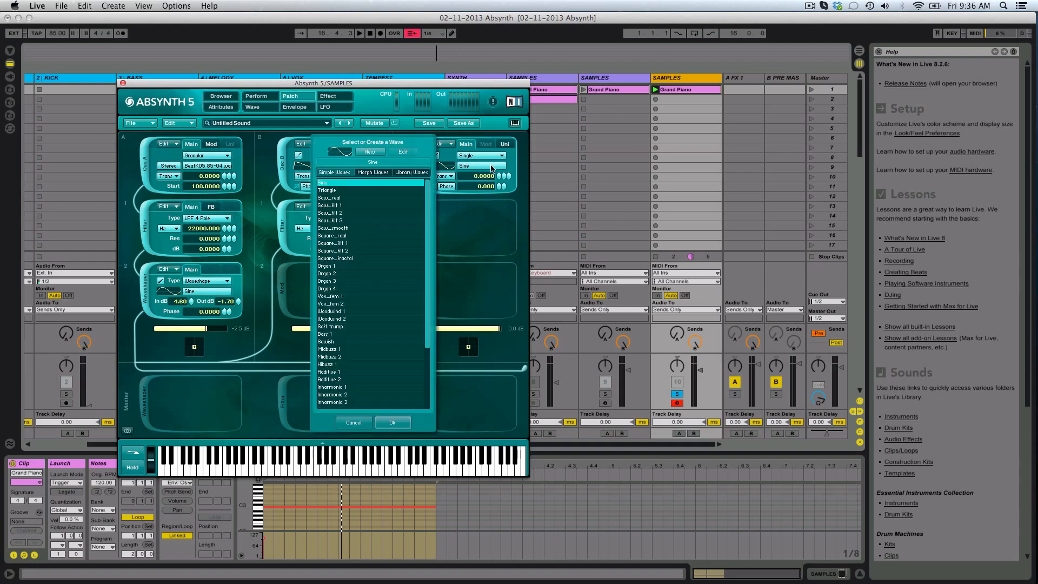
pyautogui.click(367, 274)
pyautogui.click(335, 313)
pyautogui.click(385, 424)
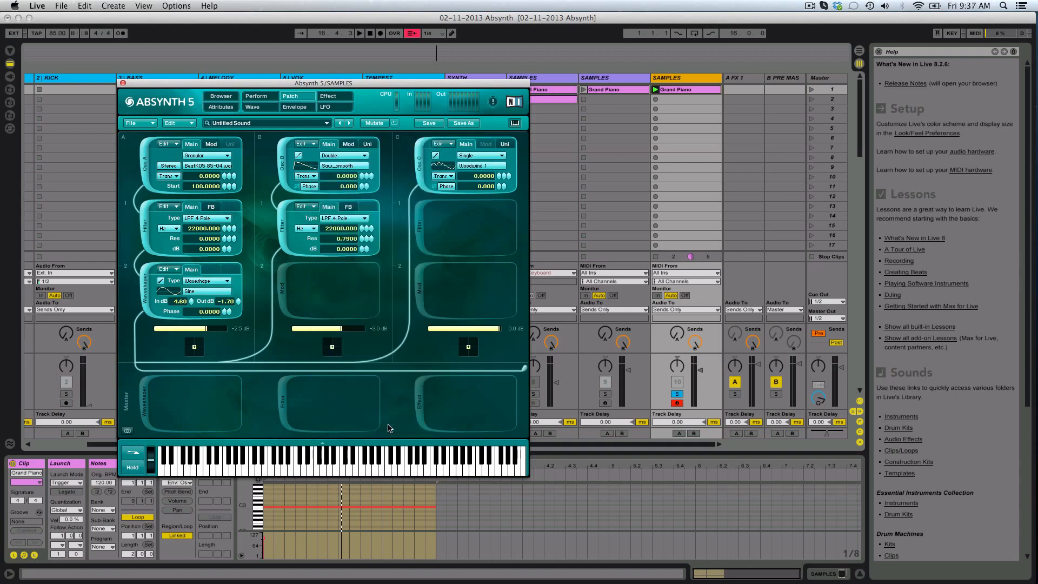
# Step: Add an HPF -6dB filter to channel C, lower the channel's level to -10.6 dB, and play the loop
pyautogui.click(420, 237)
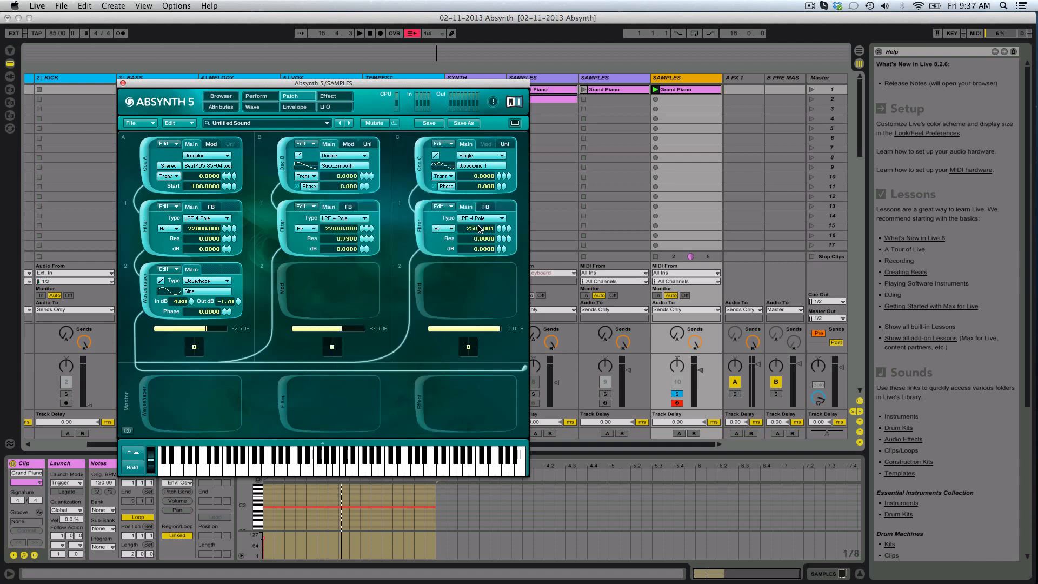
pyautogui.click(479, 220)
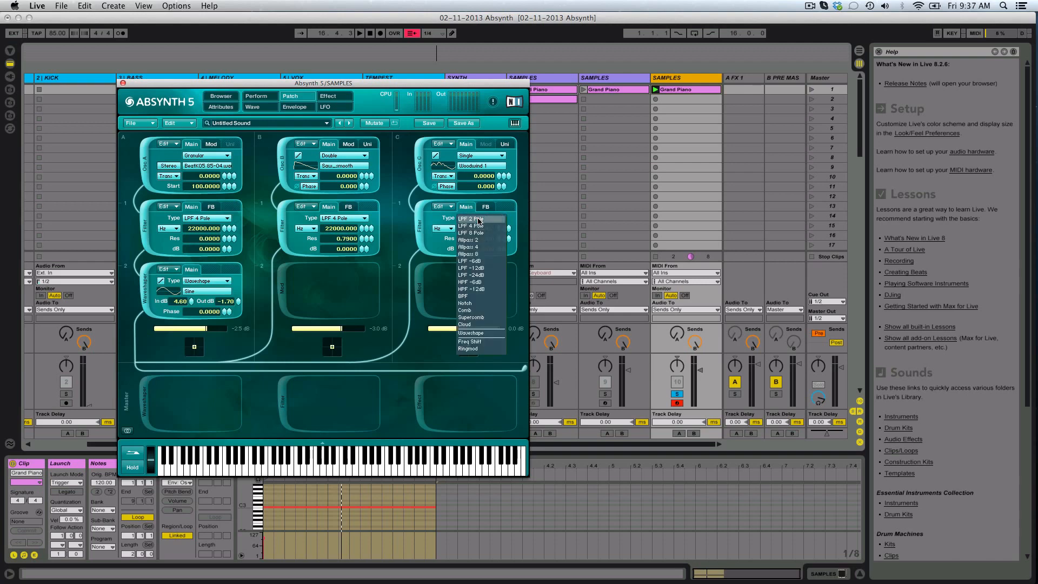
pyautogui.click(484, 285)
pyautogui.moveTo(477, 330); pyautogui.dragTo(431, 333)
pyautogui.press('space')
pyautogui.press('space')
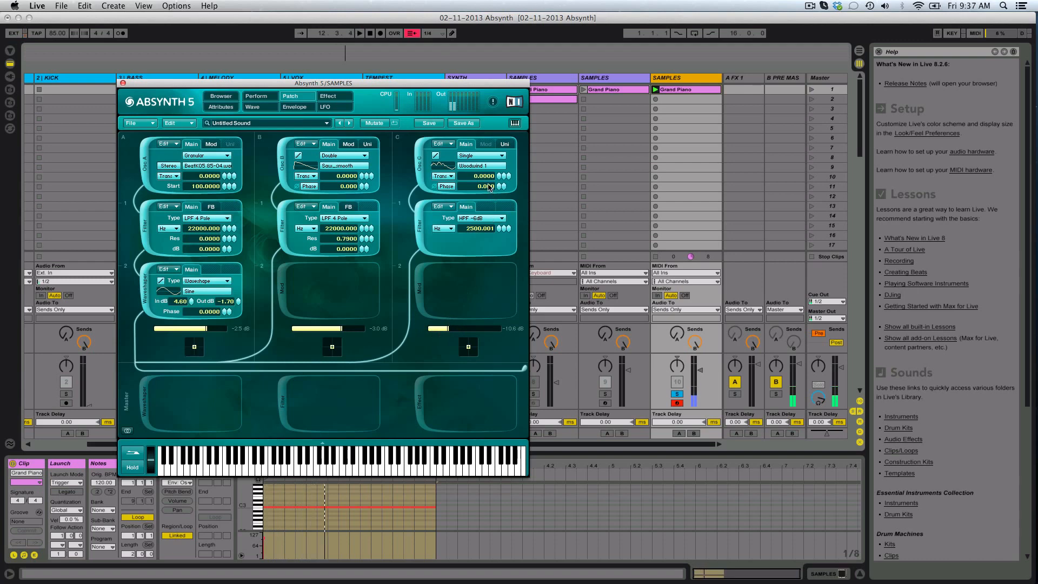
# Step: Create a main pitch envelope for oscillator C and paste a copy of the Oscil B Main Pitch envelope into it
pyautogui.rightClick(483, 176)
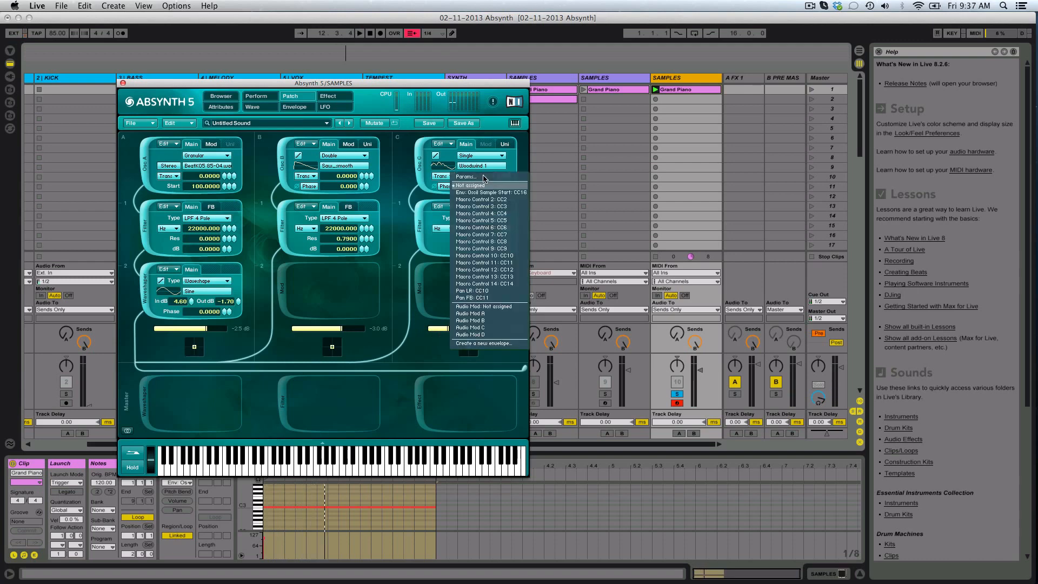
pyautogui.click(498, 344)
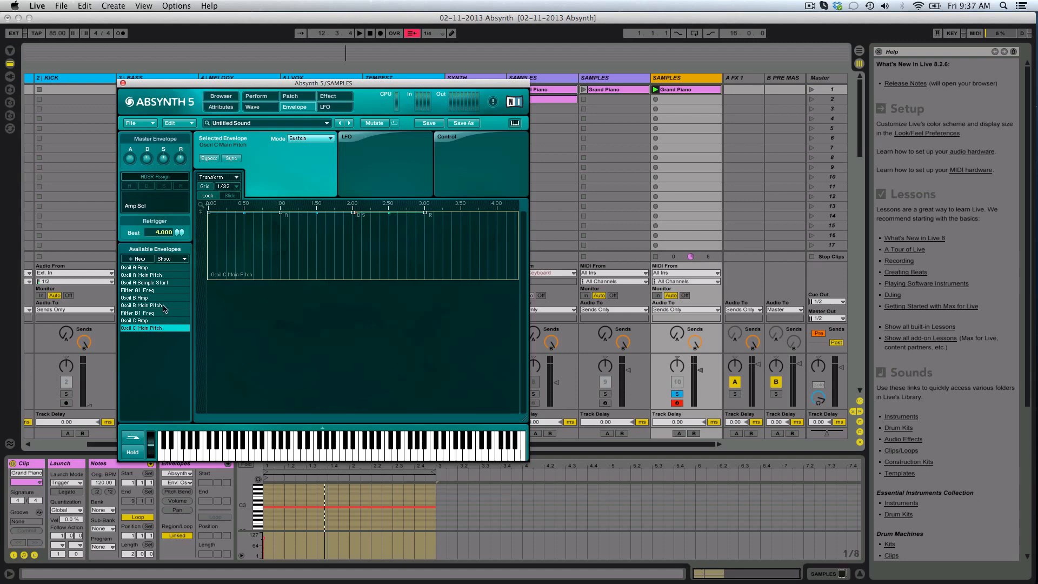
pyautogui.click(142, 305)
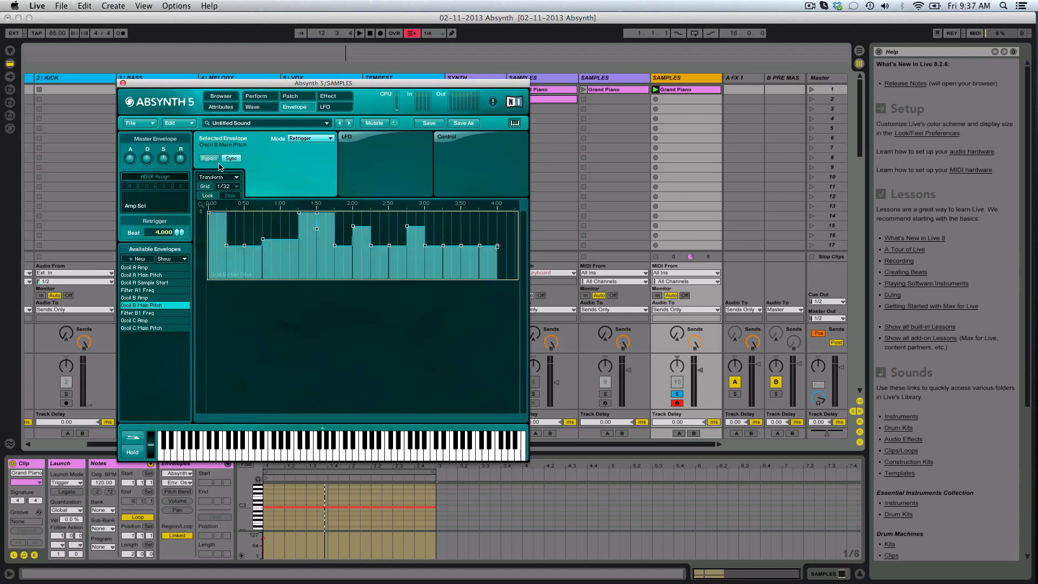
pyautogui.click(192, 128)
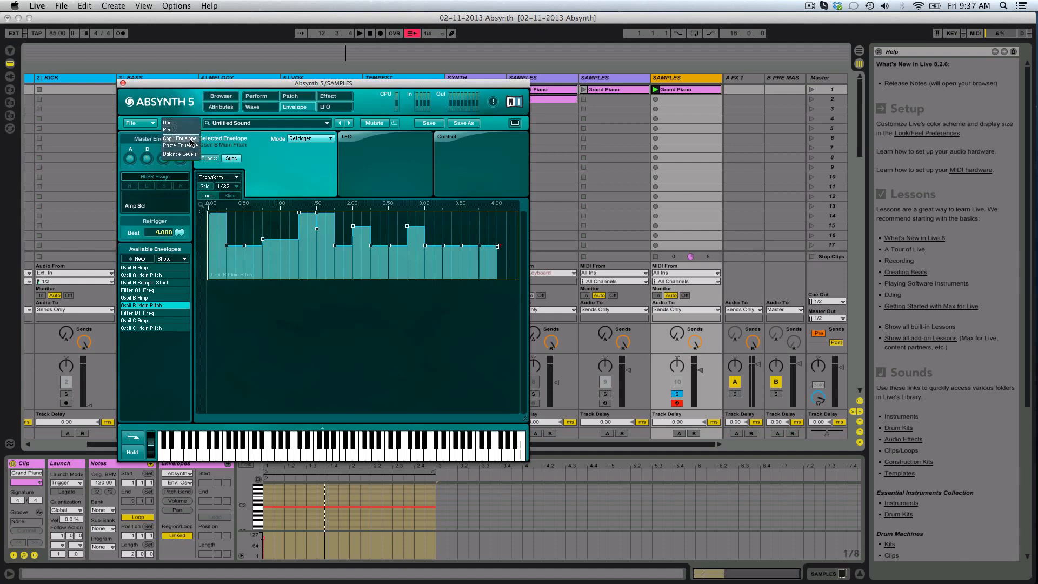
pyautogui.click(189, 139)
pyautogui.click(158, 329)
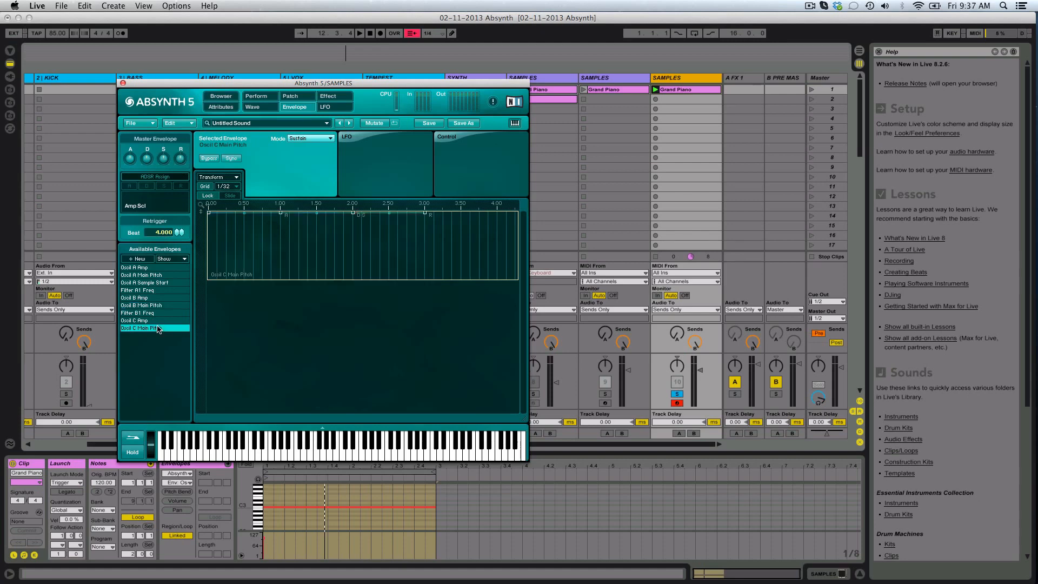
pyautogui.click(186, 123)
pyautogui.click(198, 149)
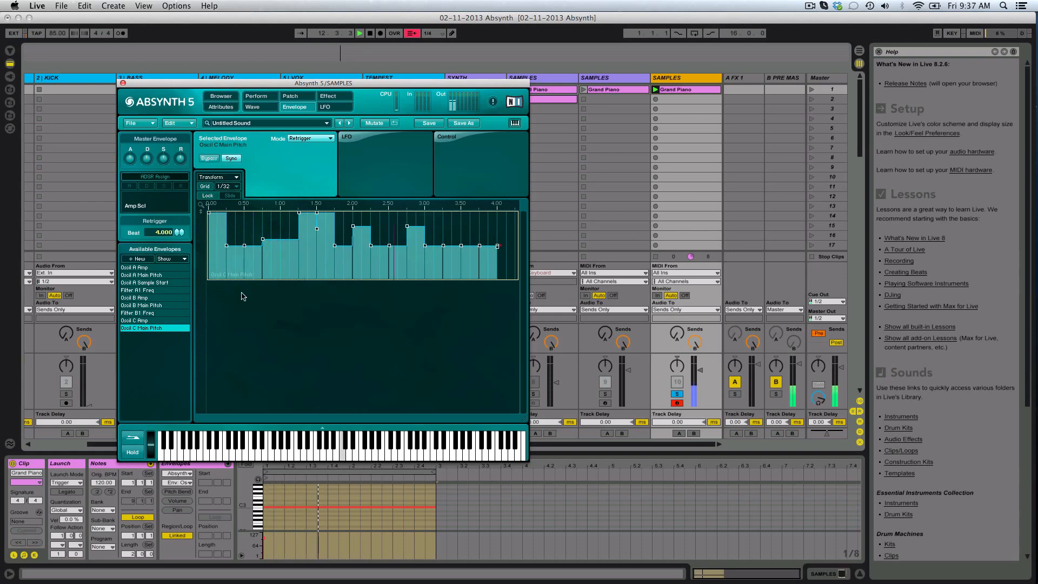
# Step: Transpose oscillator C by -12 in the patch and set its high-pass filter cutoff to 331.083 Hz
pyautogui.click(257, 96)
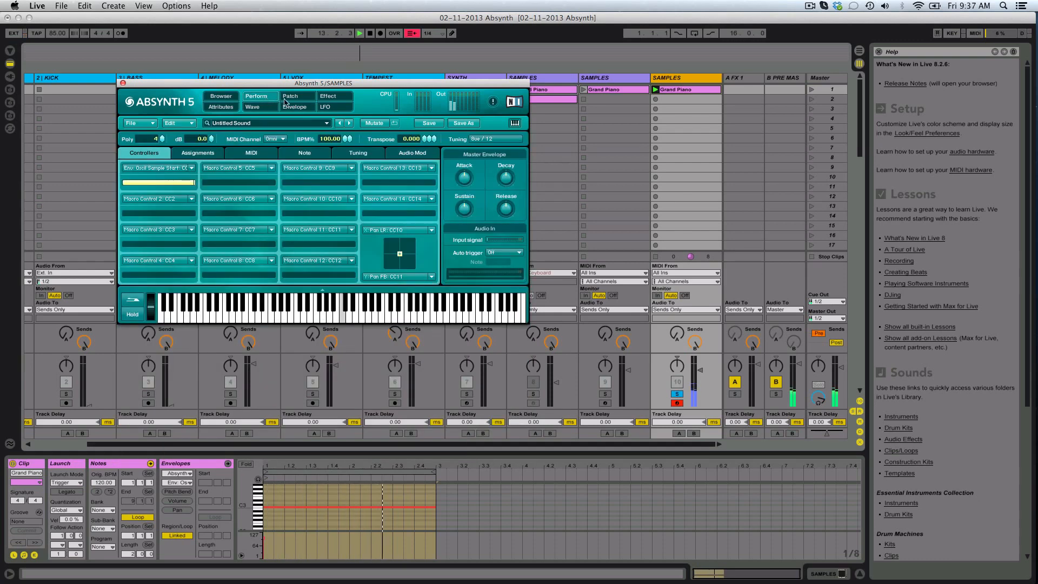
pyautogui.click(287, 97)
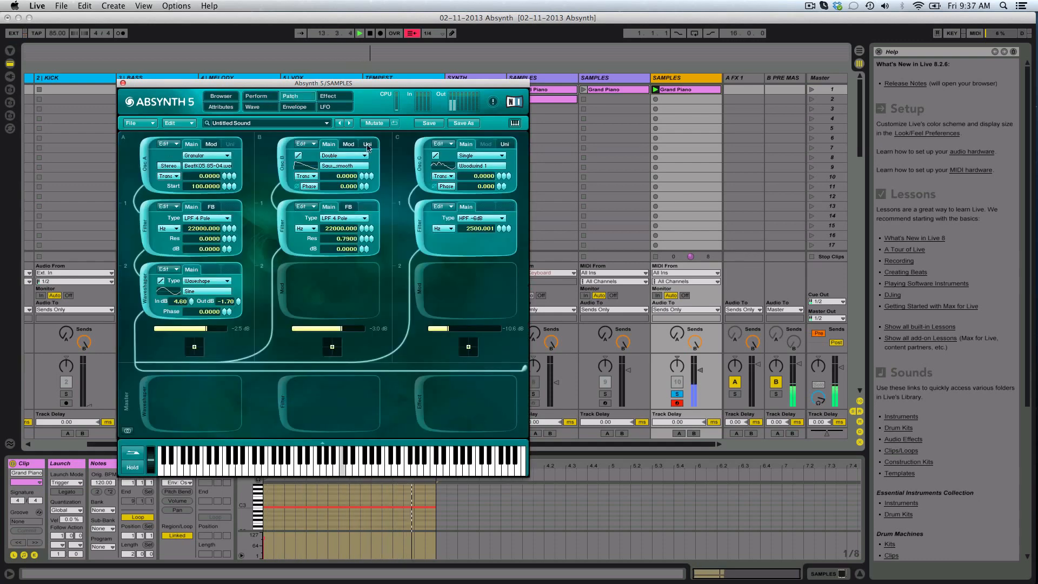
pyautogui.doubleClick(483, 177)
pyautogui.write('-12')
pyautogui.press('Return')
pyautogui.moveTo(500, 229); pyautogui.dragTo(511, 249)
# Step: Switch on the second module of channel C and make it a Waveshape type
pyautogui.click(418, 283)
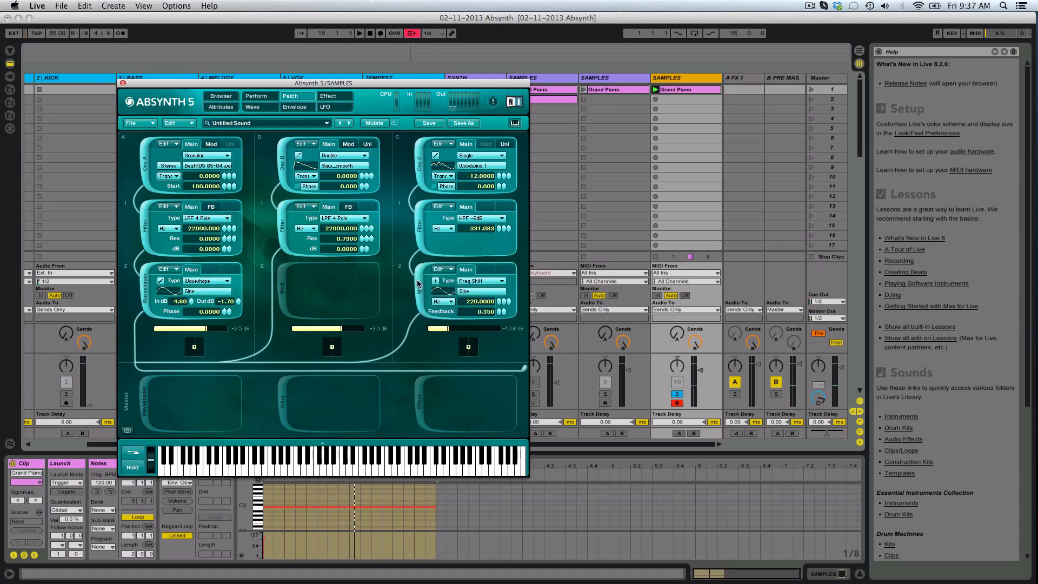
pyautogui.click(473, 279)
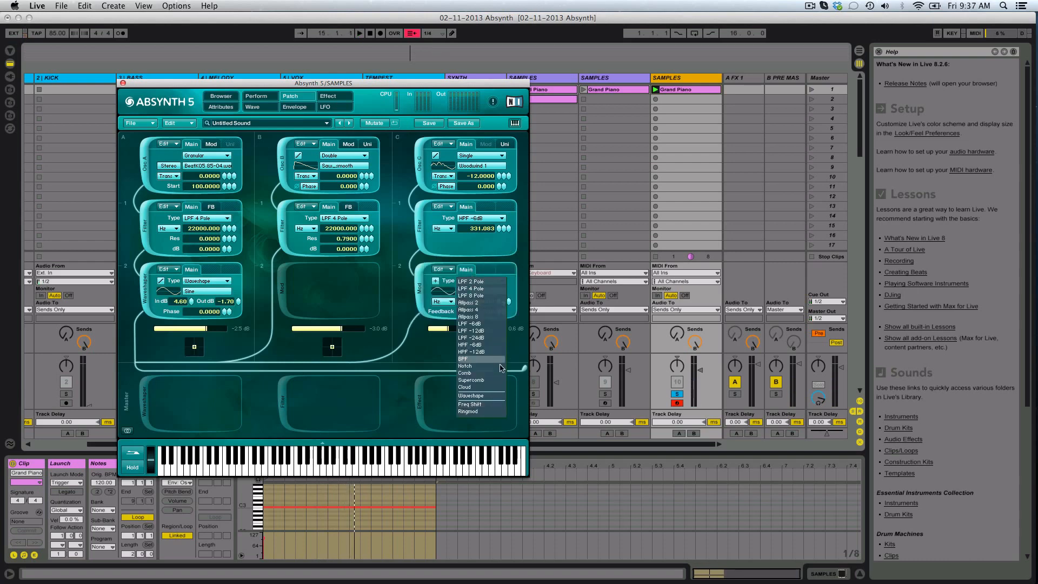
pyautogui.click(475, 395)
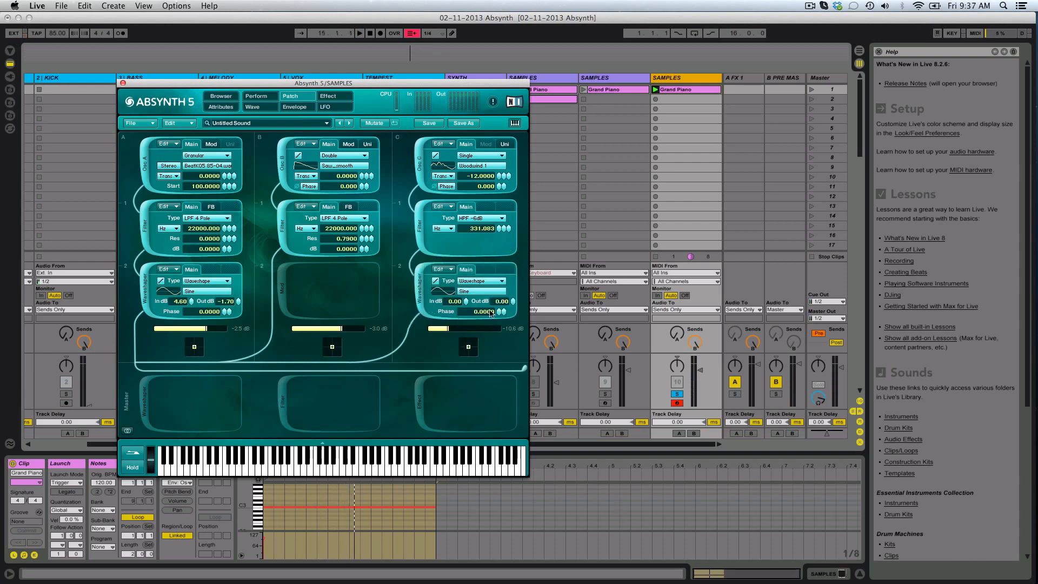
# Step: Set channel C's waveshaper to 4.00 dB in and -9.40 dB out, and the levels to -1.7 dB for A and -2.2 dB for B
pyautogui.moveTo(469, 304); pyautogui.dragTo(499, 272)
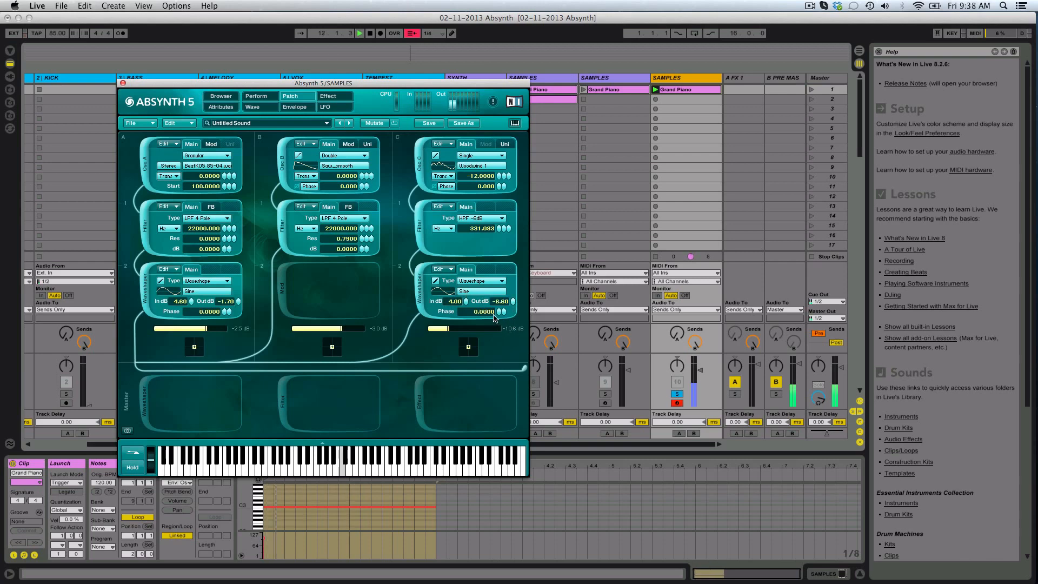
pyautogui.moveTo(513, 302); pyautogui.dragTo(510, 321)
pyautogui.moveTo(216, 329); pyautogui.dragTo(222, 319)
pyautogui.moveTo(341, 329); pyautogui.dragTo(349, 331)
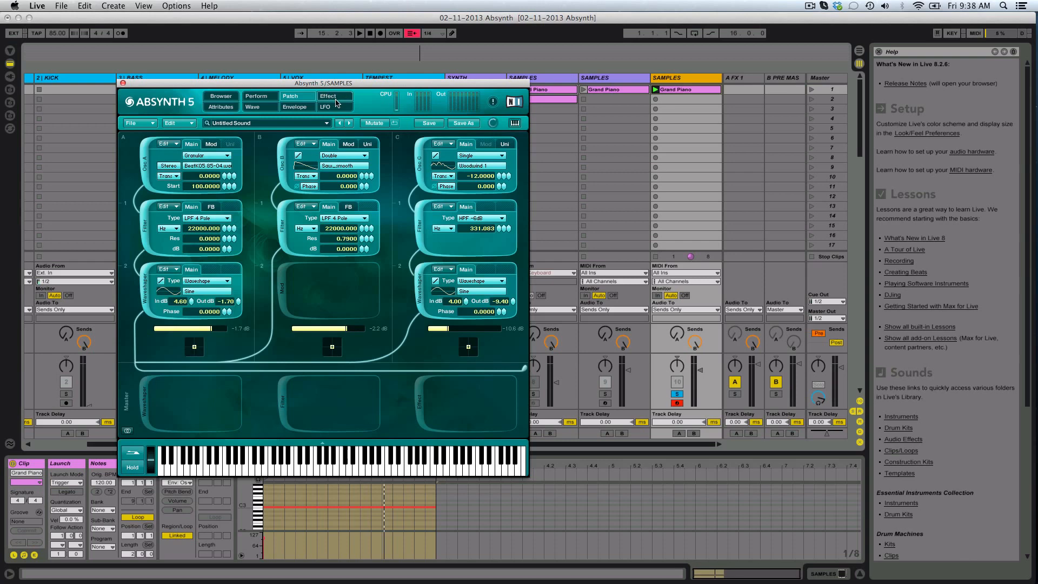
# Step: Choose the Aetherizer as the patch's master effect
pyautogui.click(335, 100)
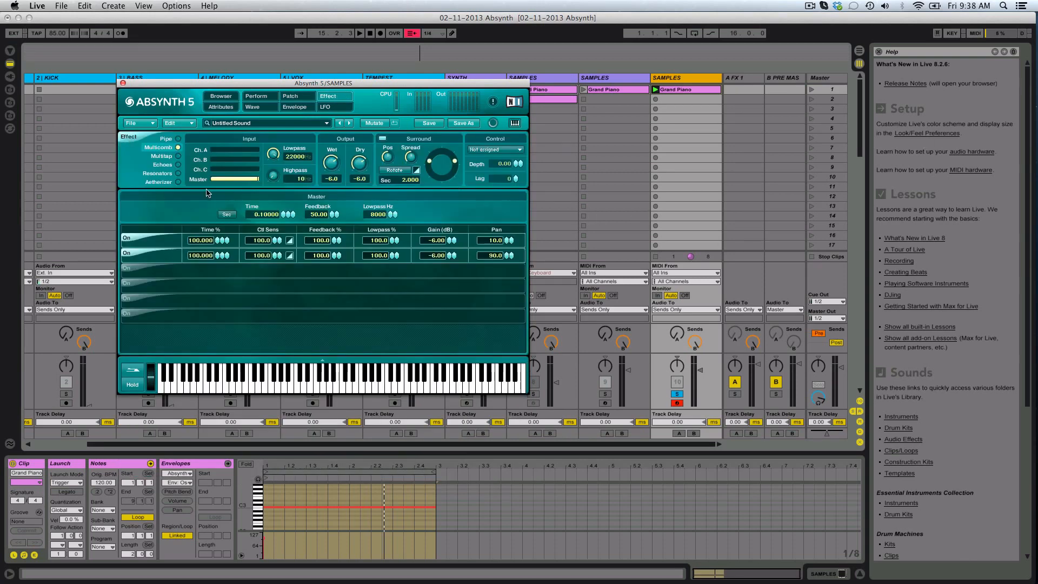
pyautogui.click(177, 174)
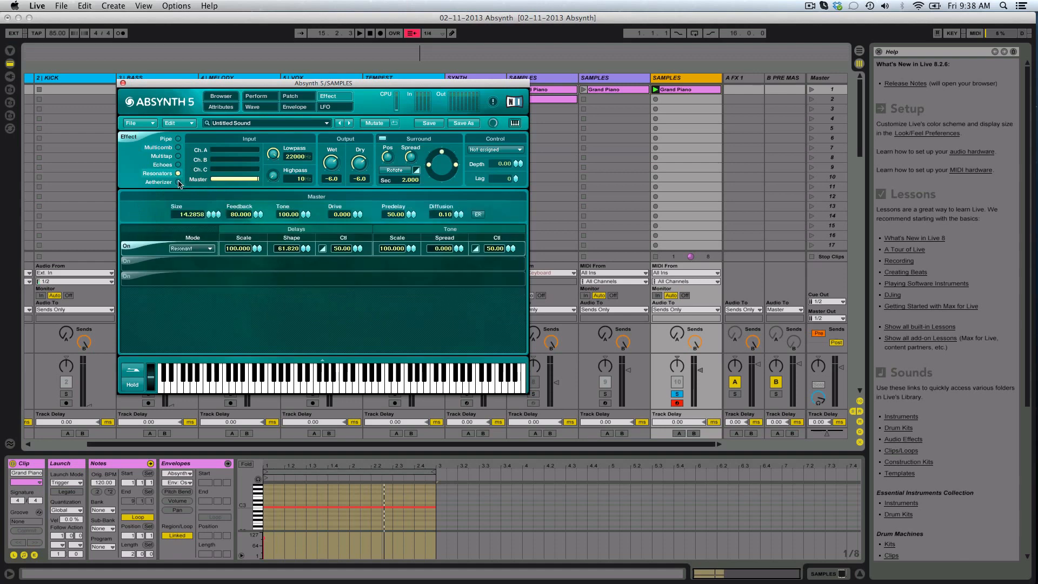
pyautogui.click(178, 182)
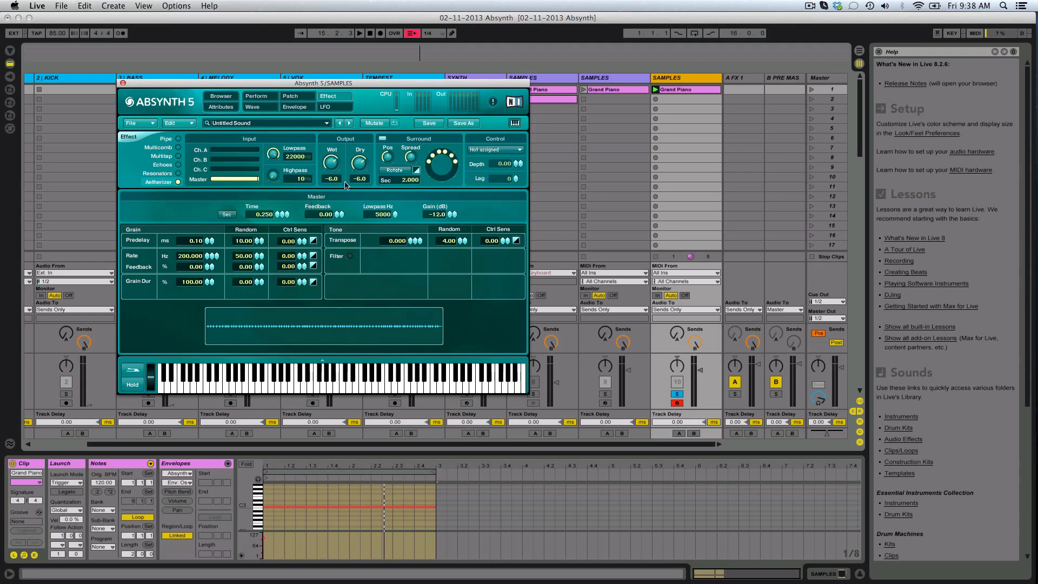
# Step: Try the Aetherizer's output mix at -9.3 dB wet and -25.7 dB dry against the playing loop
pyautogui.press('space')
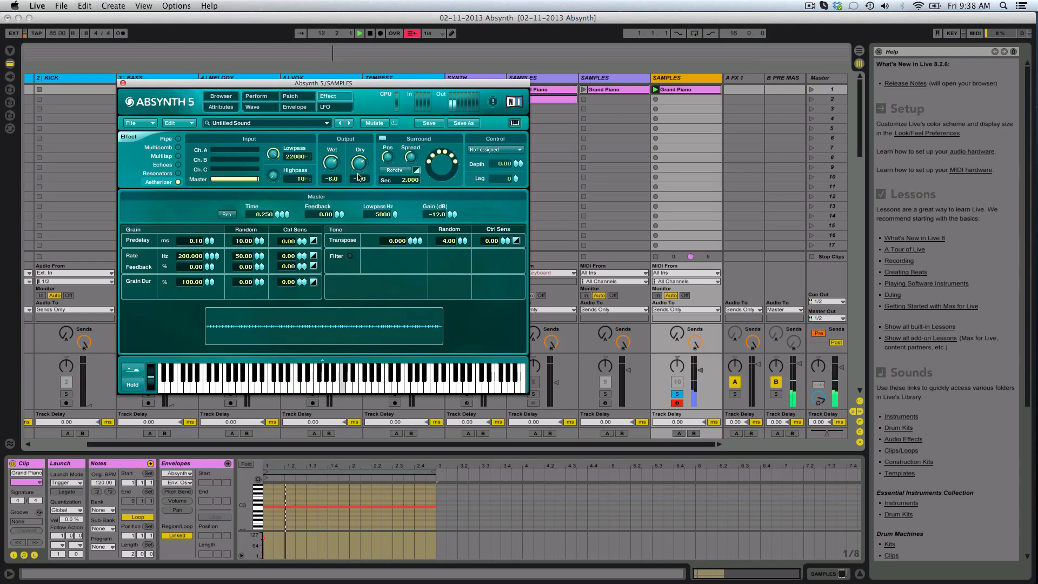
pyautogui.moveTo(357, 163); pyautogui.dragTo(296, 293)
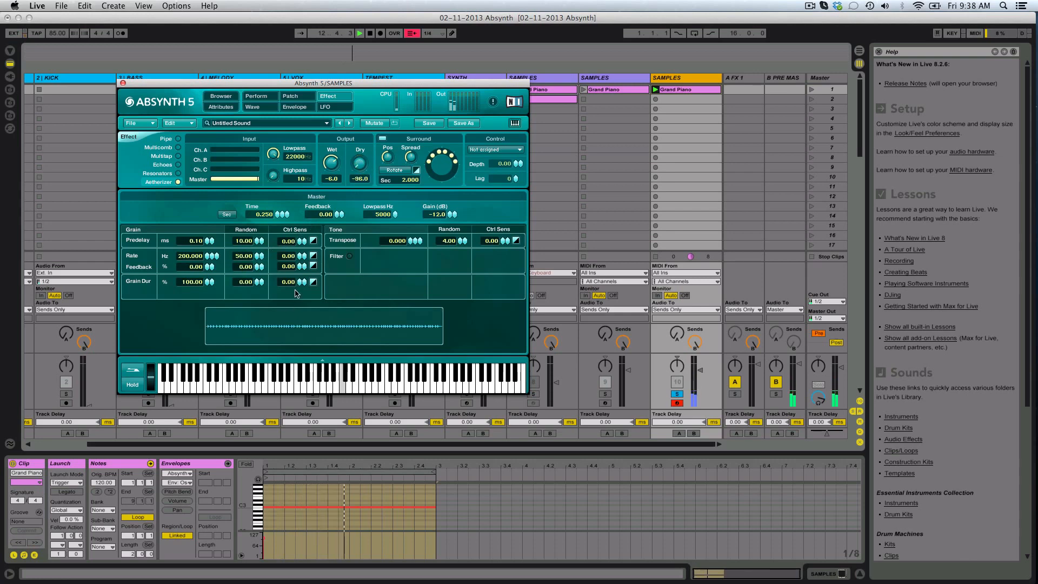
pyautogui.moveTo(331, 162); pyautogui.dragTo(290, 196)
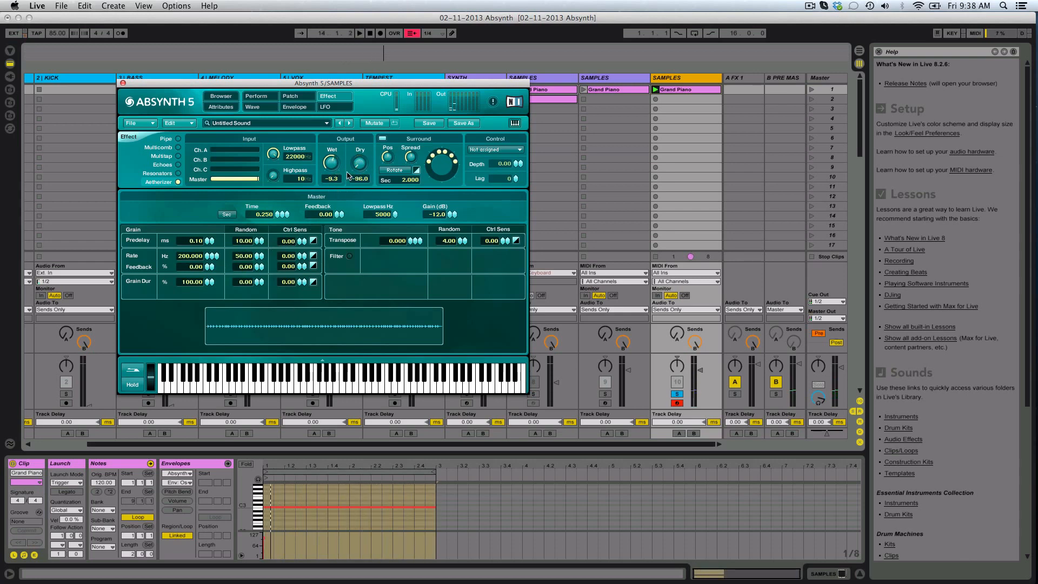
pyautogui.moveTo(361, 162); pyautogui.dragTo(369, 135)
pyautogui.press('space')
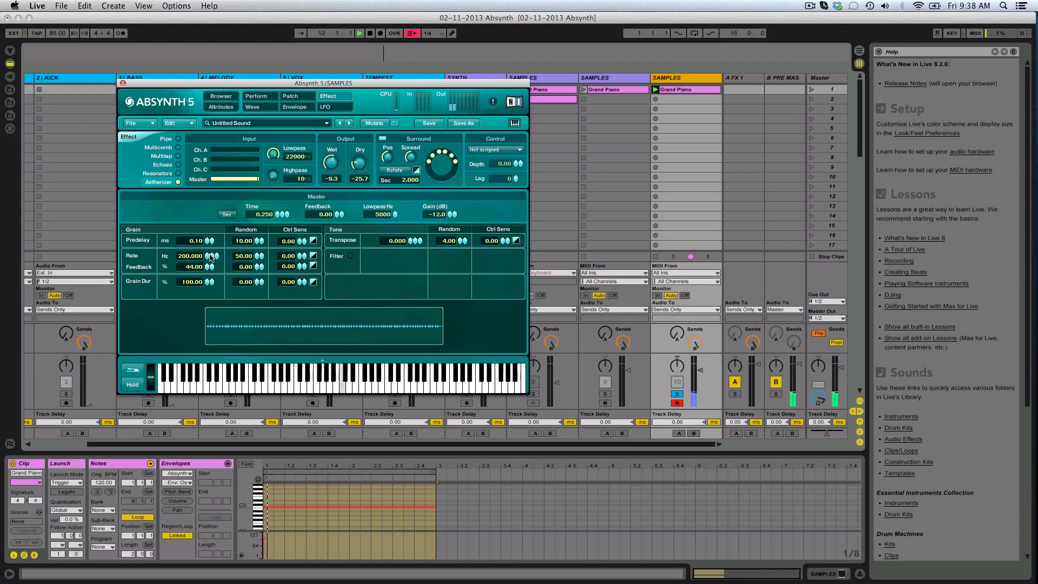
# Step: Set the Aetherizer's grain feedback to 63%, with the output at -5.0 dB wet and -17.0 dB dry
pyautogui.moveTo(207, 267); pyautogui.dragTo(209, 259)
pyautogui.moveTo(356, 164)
pyautogui.mouseDown()
pyautogui.moveTo(347, 130)
pyautogui.moveTo(350, 149)
pyautogui.mouseUp()
pyautogui.press('space')
# Step: Set the Aetherizer's transpose to 12 and its output to -7.7 dB wet and -5.2 dB dry while playing the loop
pyautogui.doubleClick(394, 241)
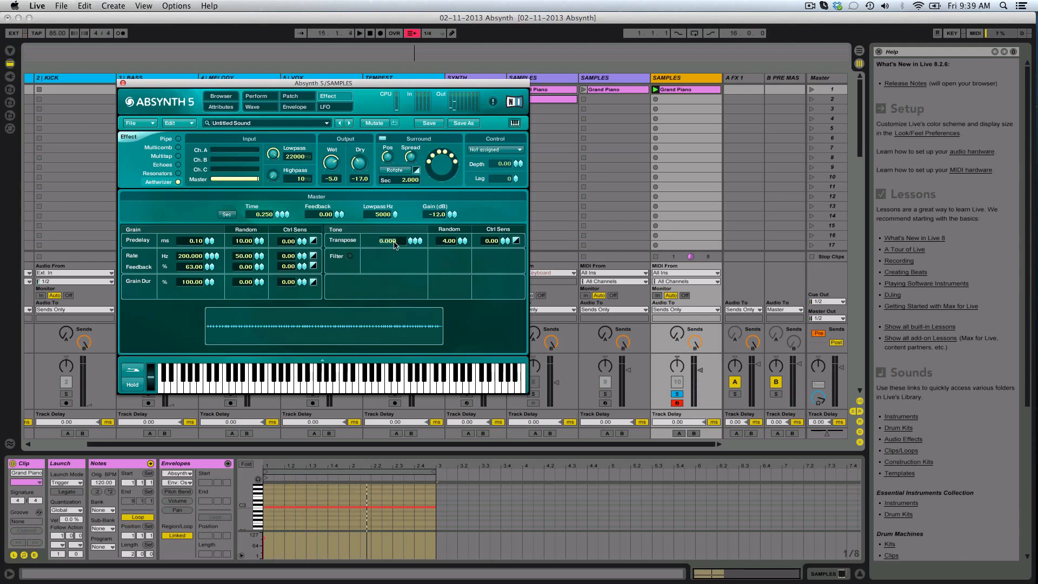
pyautogui.write('12')
pyautogui.press('Return')
pyautogui.press('space')
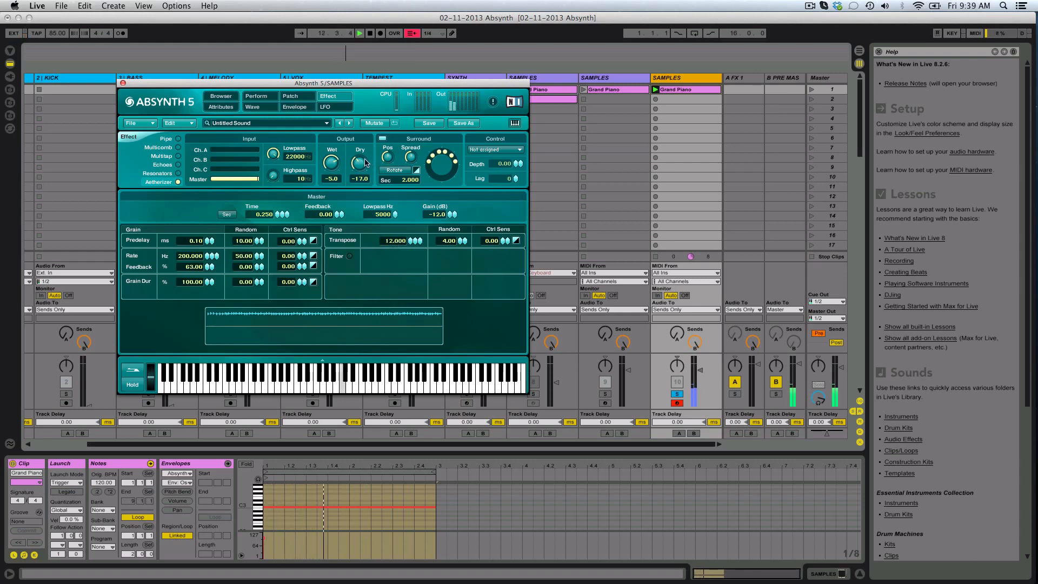
pyautogui.moveTo(362, 163); pyautogui.dragTo(330, 174)
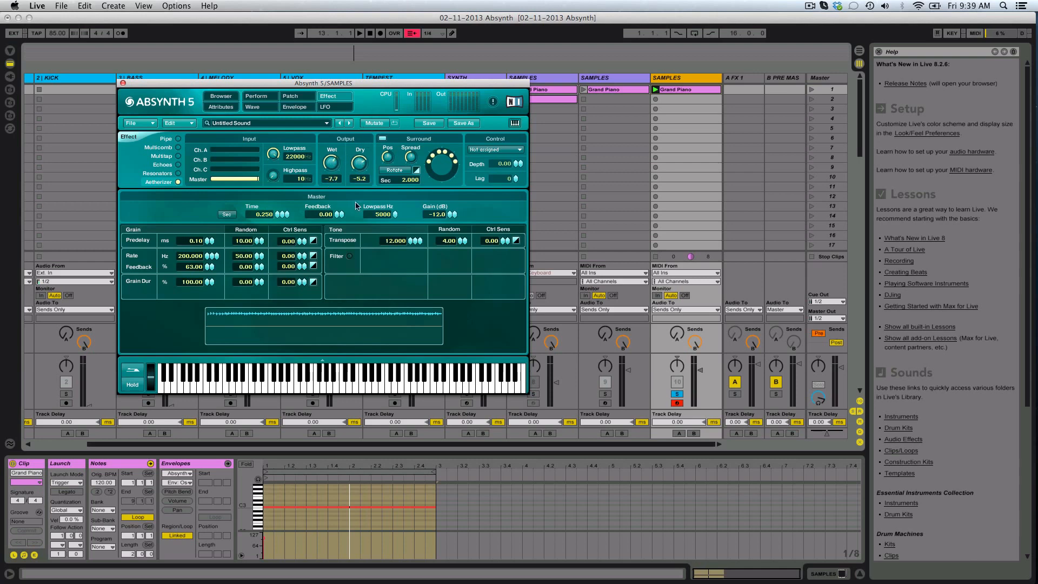
# Step: Assign the Aetherizer's transpose to Macro Control 2
pyautogui.rightClick(397, 242)
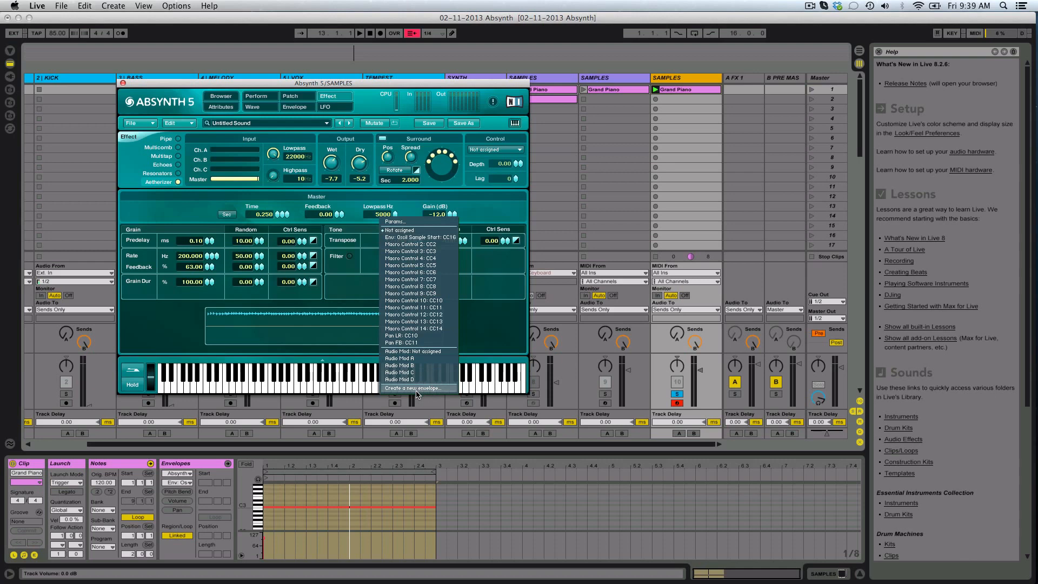
pyautogui.click(366, 274)
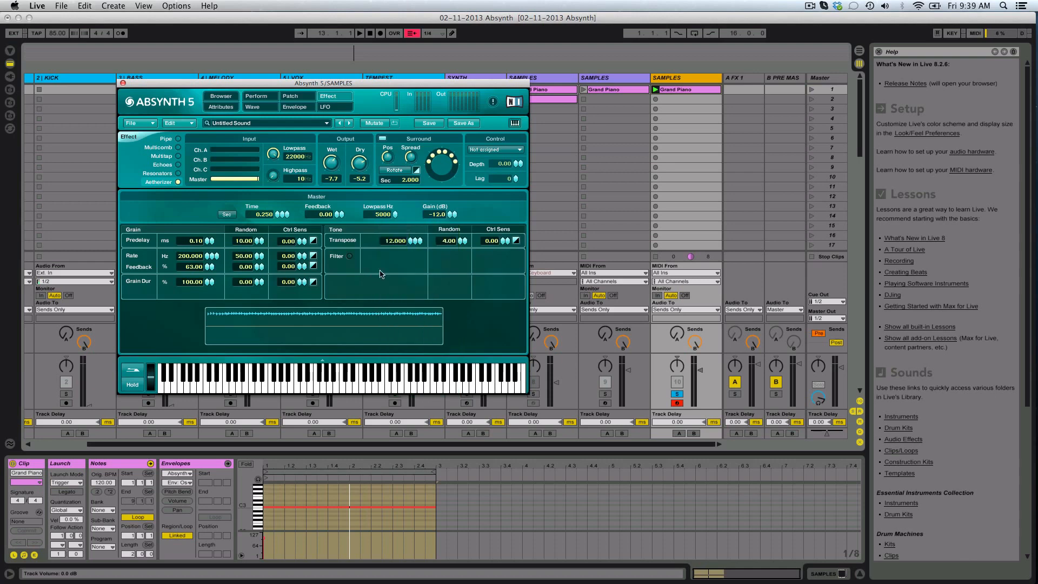
pyautogui.rightClick(397, 242)
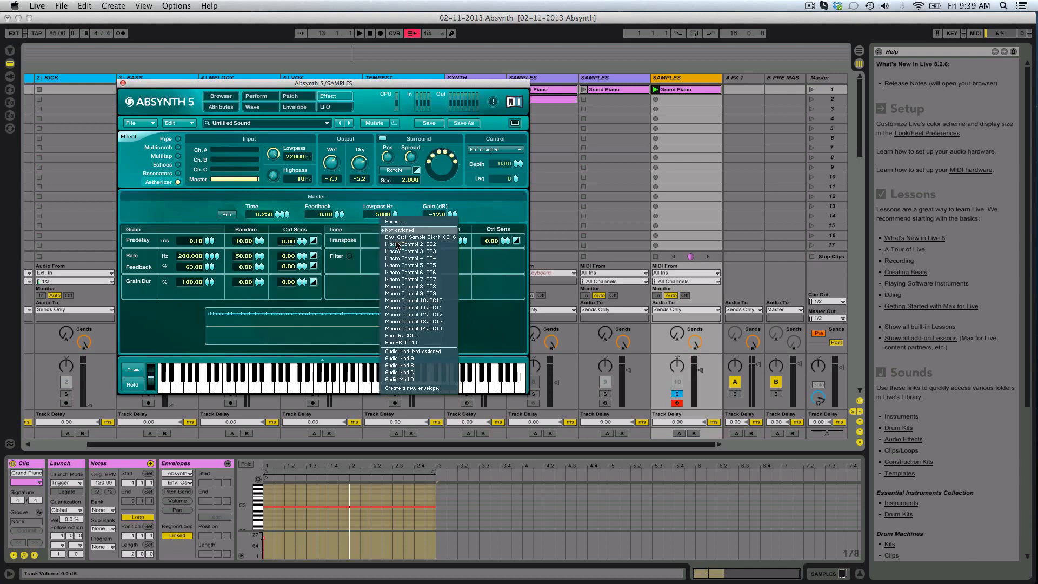
pyautogui.click(448, 246)
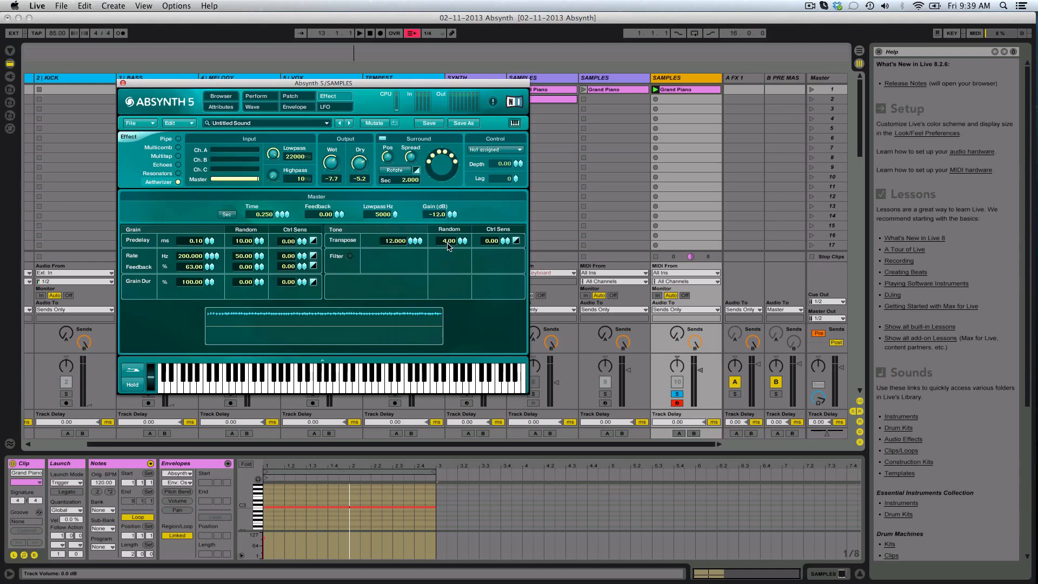
# Step: Assign the effect's dry level to Macro Control 3 and its wet level to Macro Control 4
pyautogui.rightClick(358, 164)
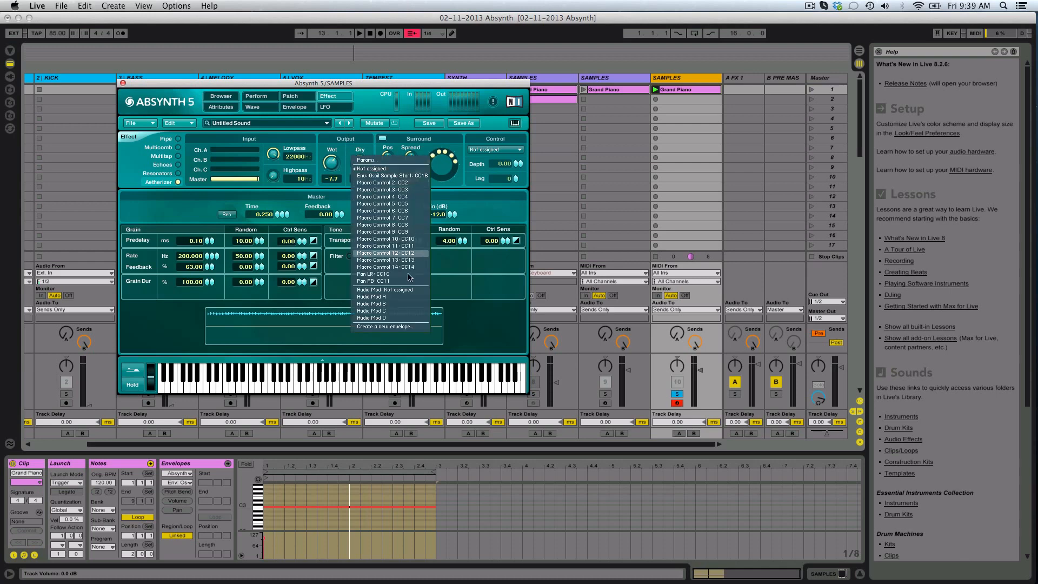
pyautogui.click(414, 190)
pyautogui.rightClick(333, 162)
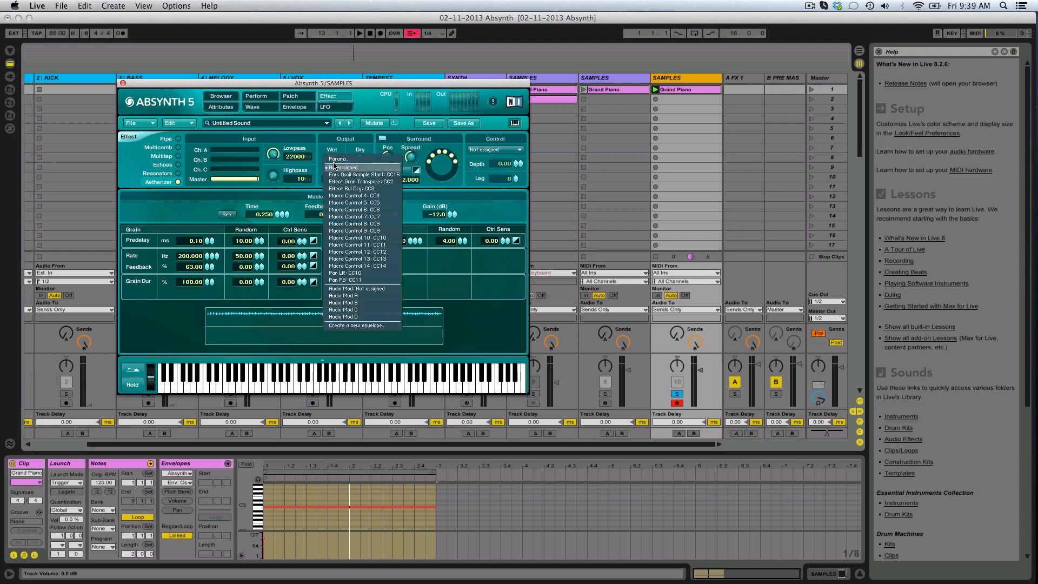
pyautogui.click(361, 150)
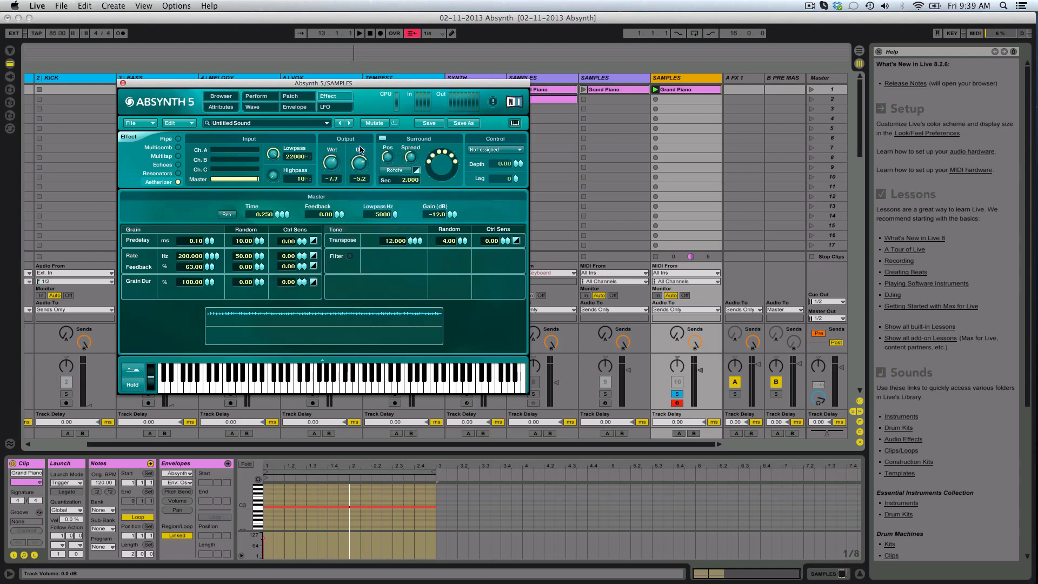
pyautogui.rightClick(333, 165)
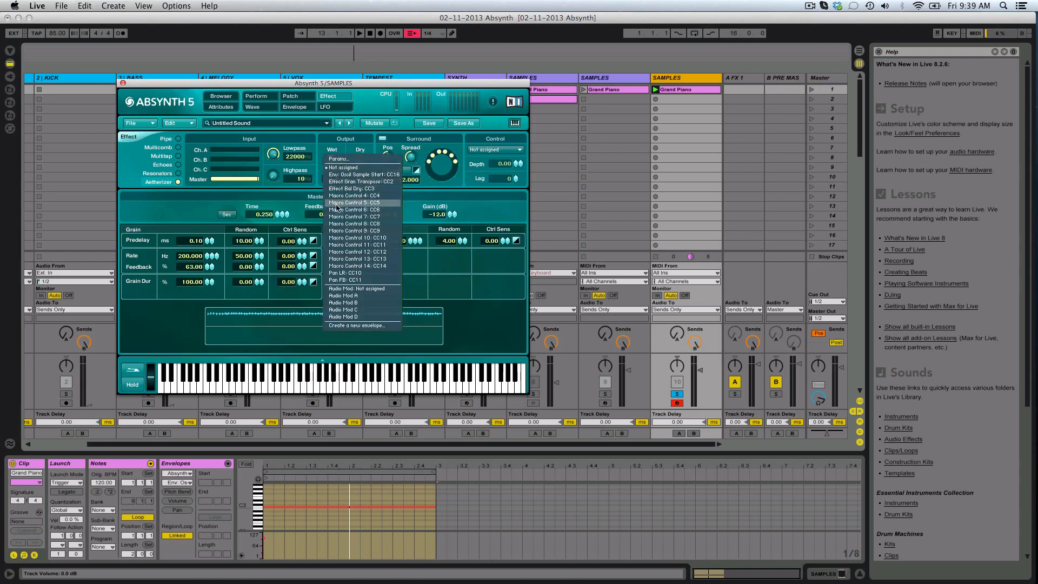
pyautogui.click(372, 196)
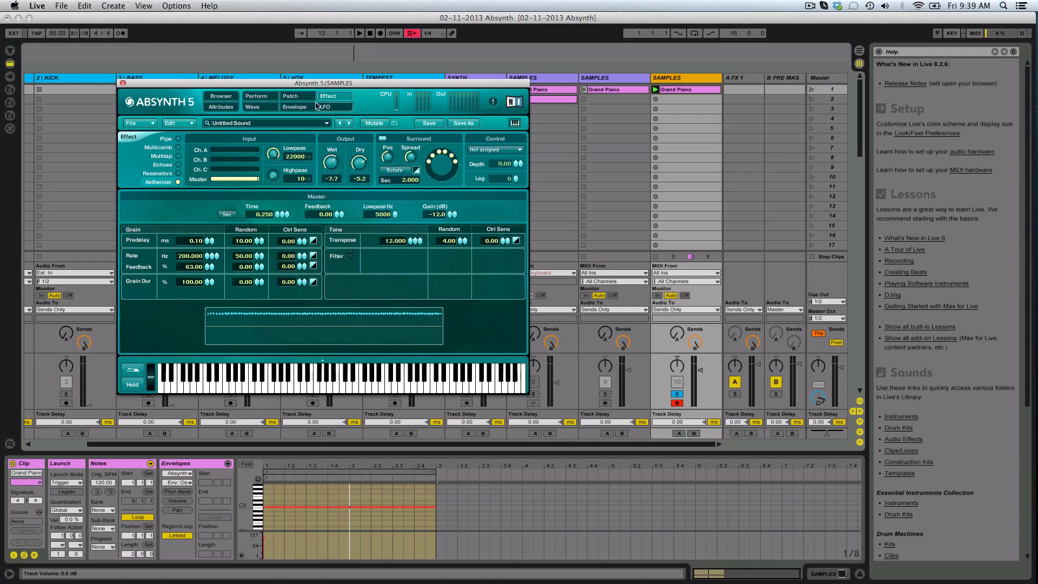
# Step: Use MIDI learn to map the effect's transpose, dry and wet macro controls to CC17, CC18 and CC19
pyautogui.click(289, 99)
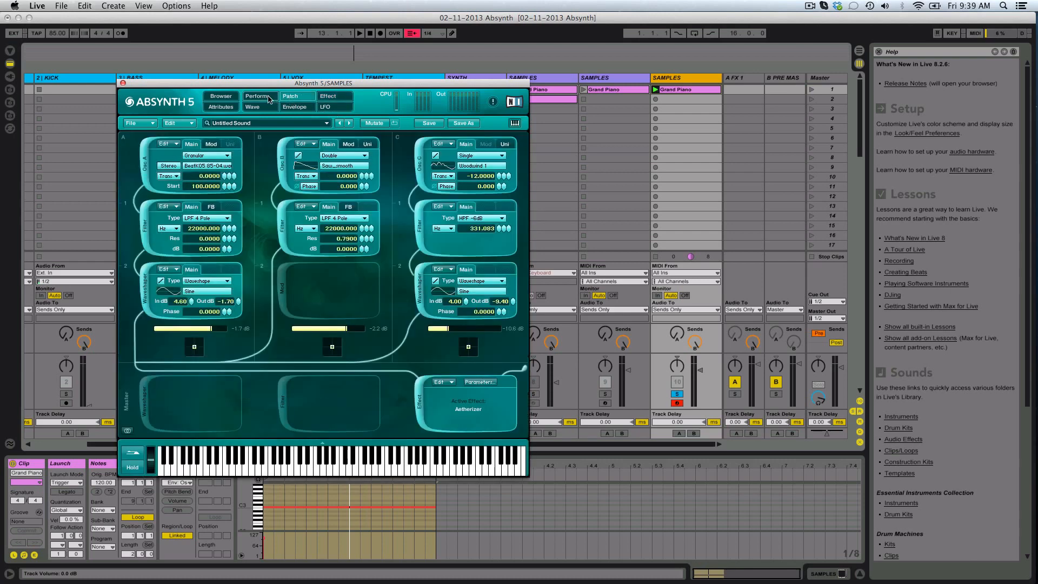
pyautogui.click(256, 96)
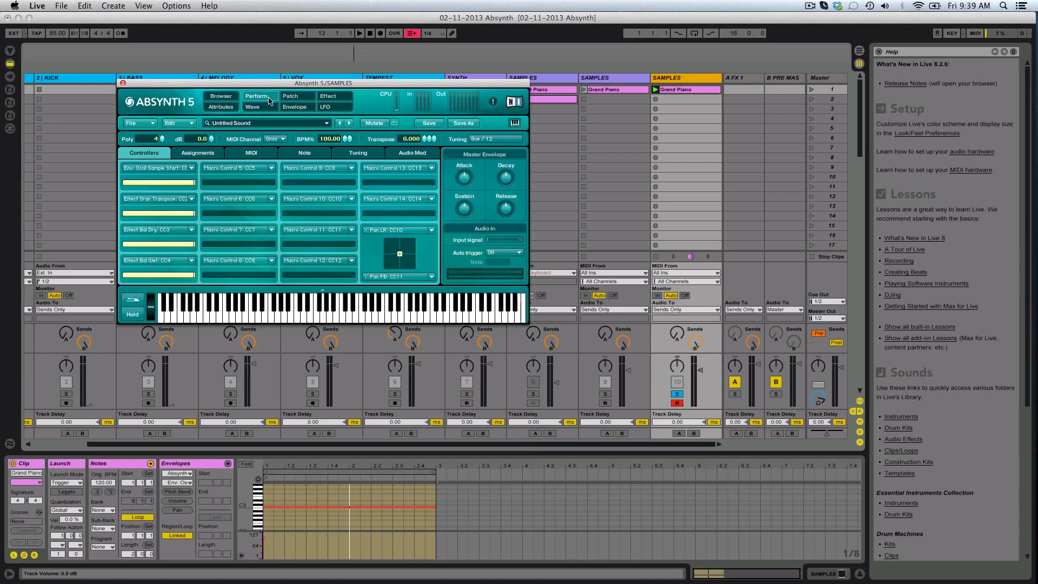
pyautogui.click(193, 196)
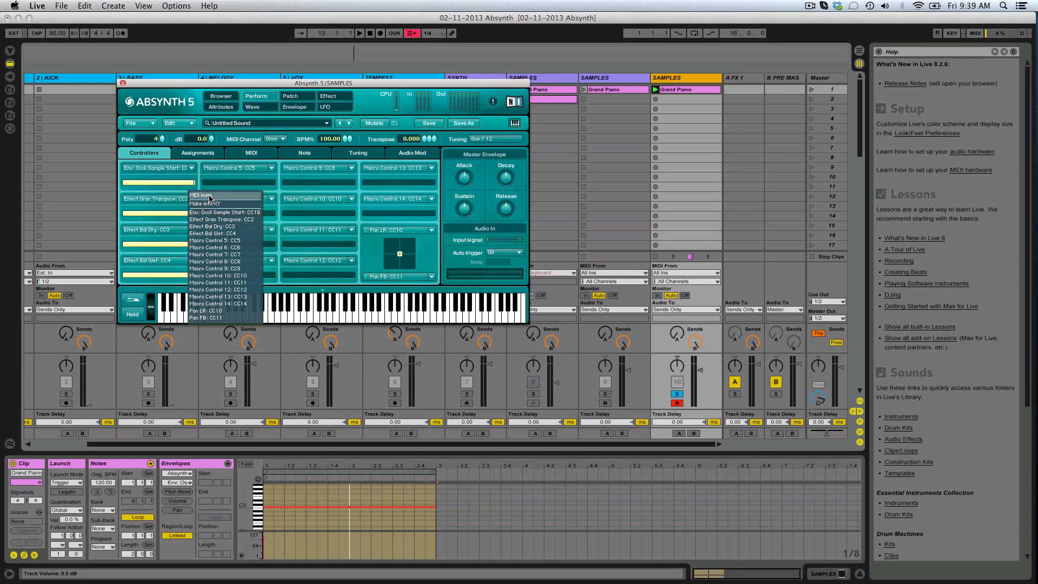
pyautogui.click(211, 200)
pyautogui.click(191, 229)
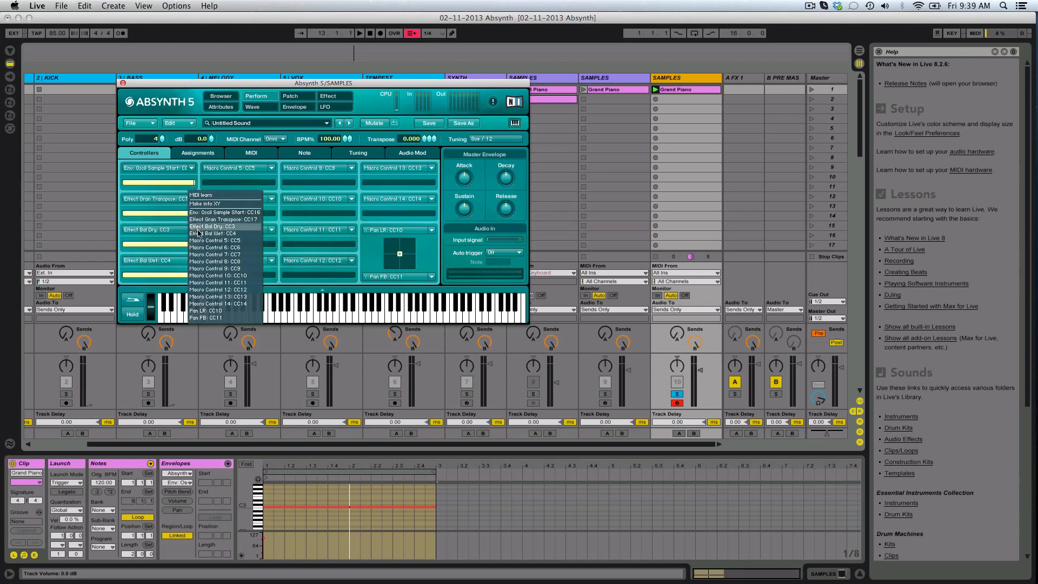
pyautogui.click(216, 195)
pyautogui.click(191, 230)
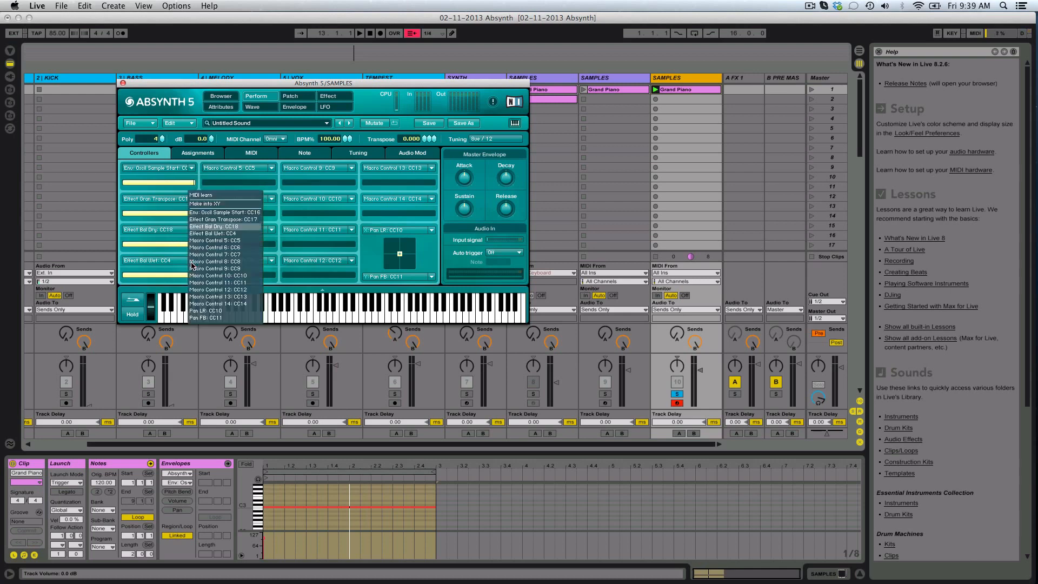
pyautogui.click(224, 194)
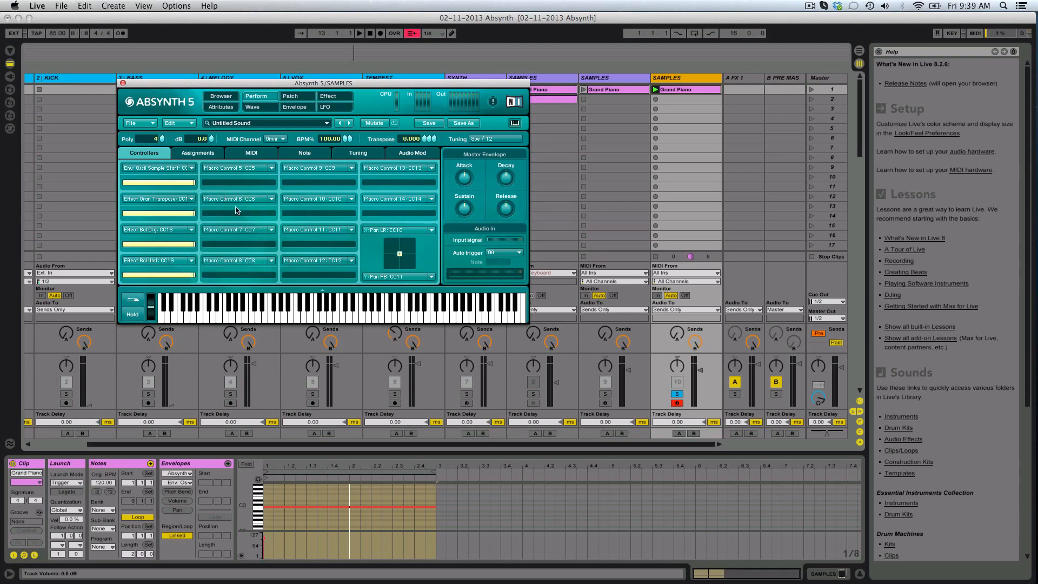
# Step: Play the loop to audition the mapped macros and switch off oscillator A's whole channel
pyautogui.press('XF86AudioRaiseVolume')
pyautogui.press('space')
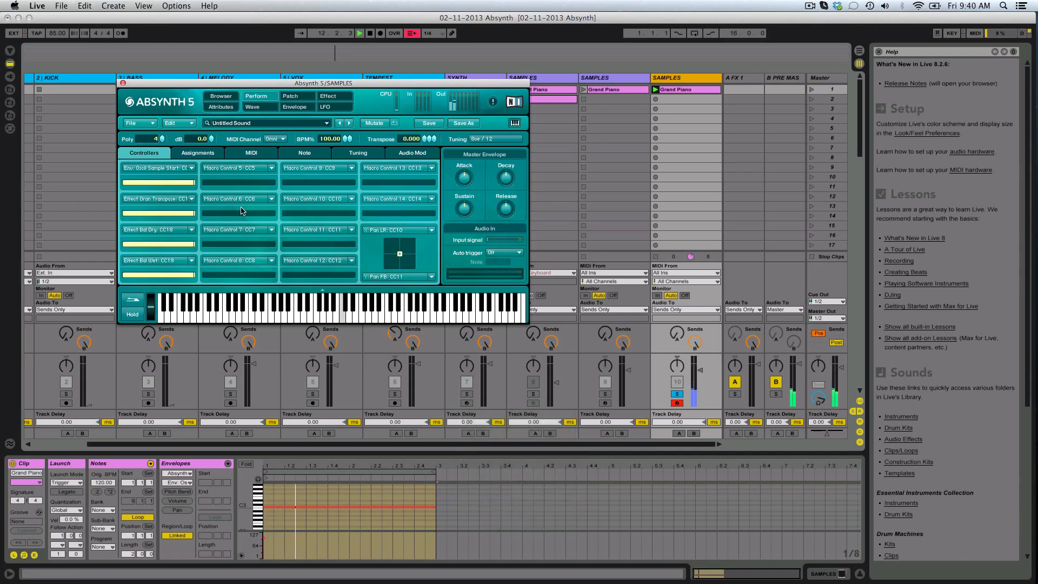
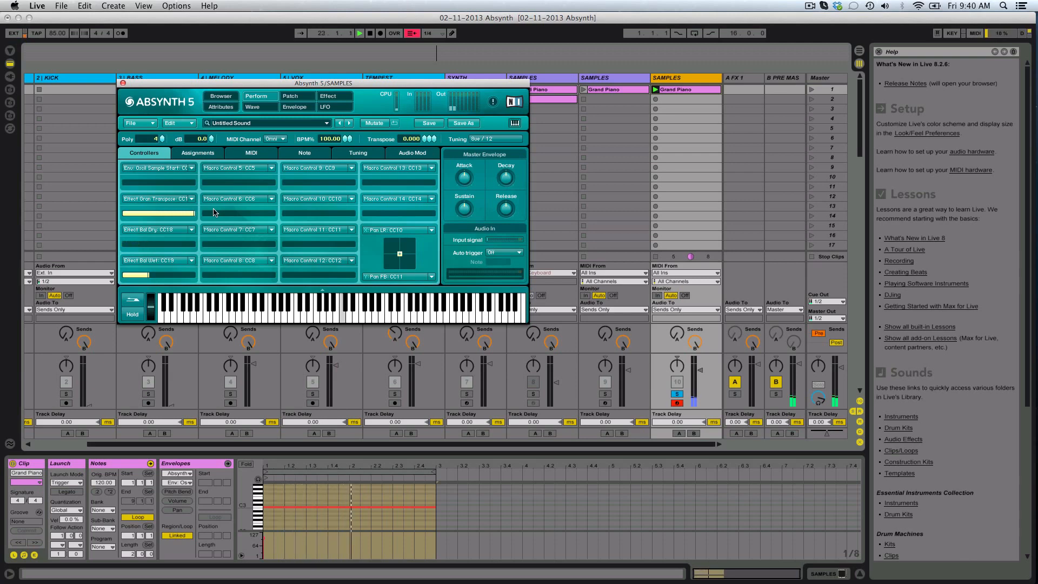
pyautogui.click(274, 106)
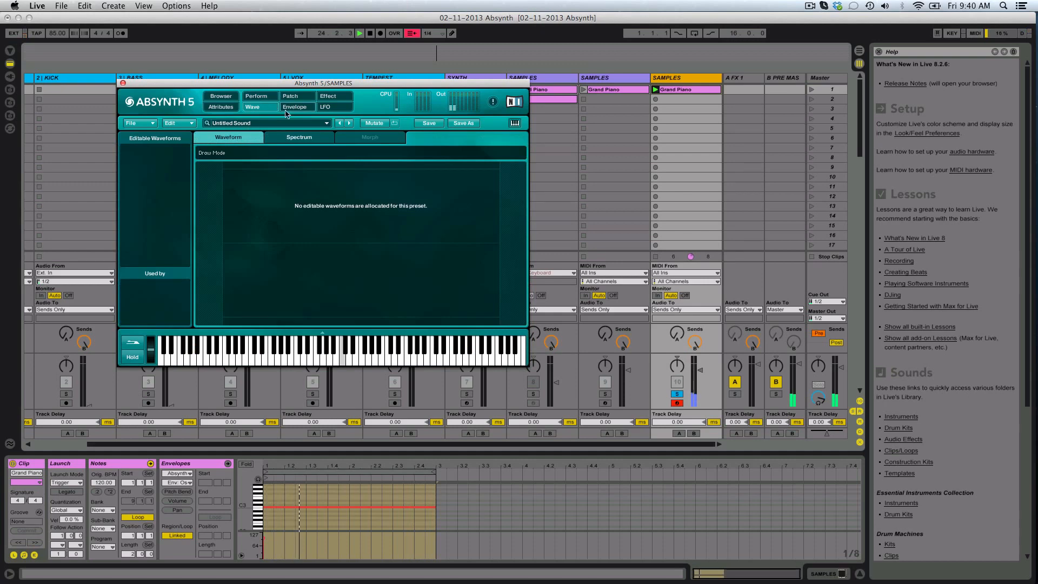
pyautogui.click(291, 95)
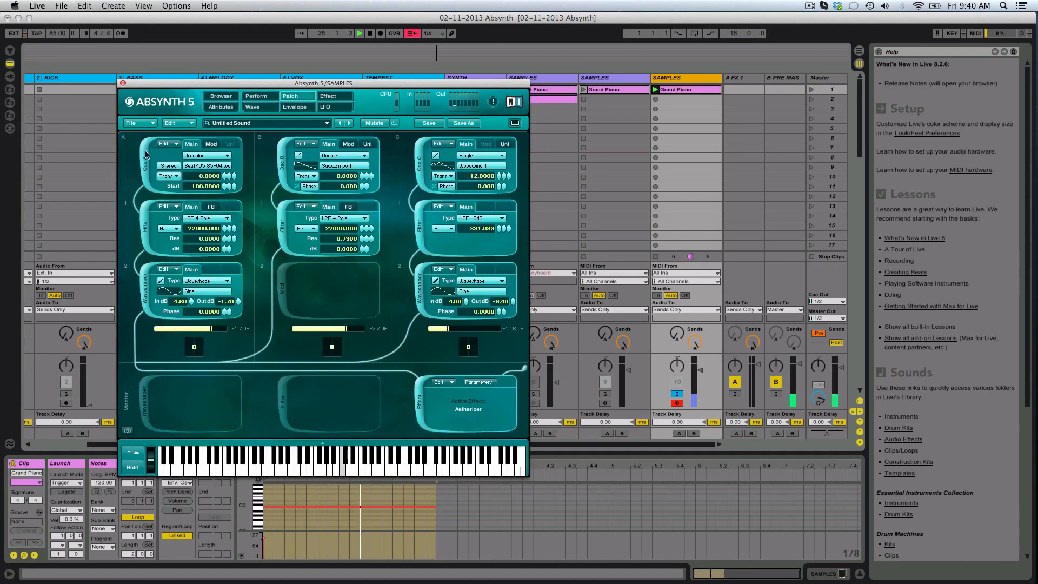
pyautogui.click(146, 154)
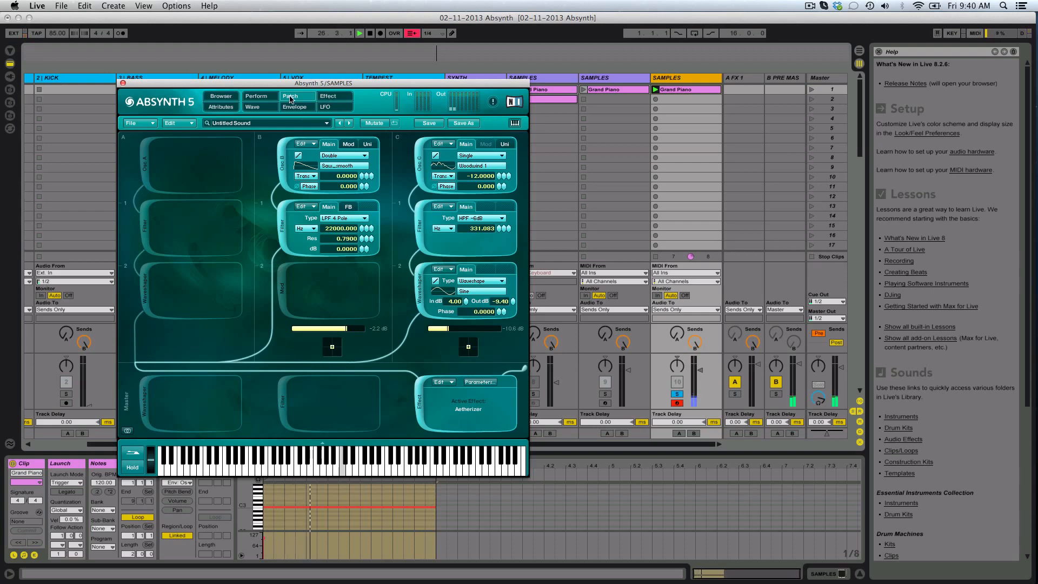
# Step: Set the Aetherizer's transpose to 24
pyautogui.click(292, 107)
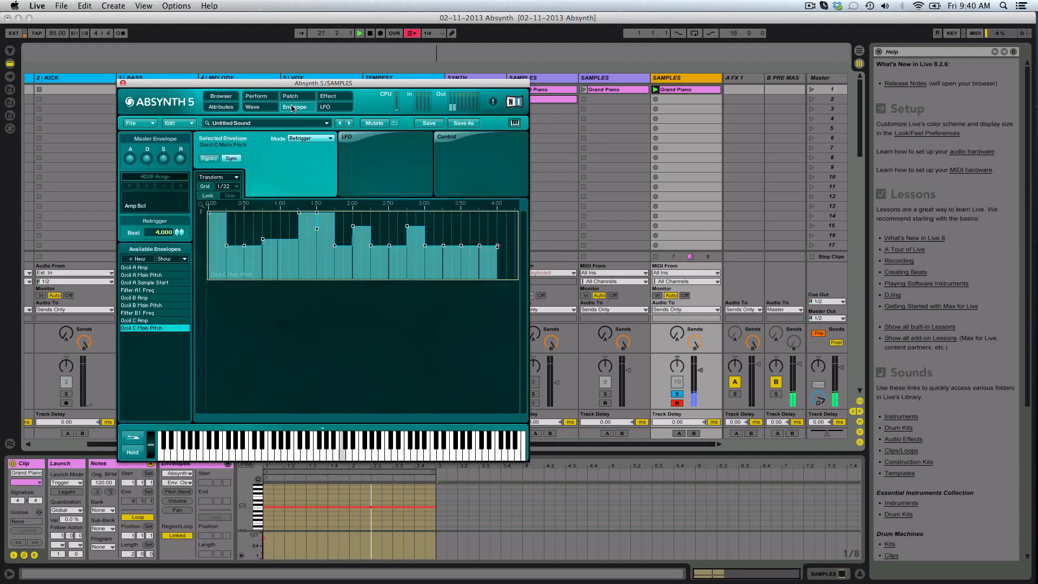
pyautogui.click(257, 96)
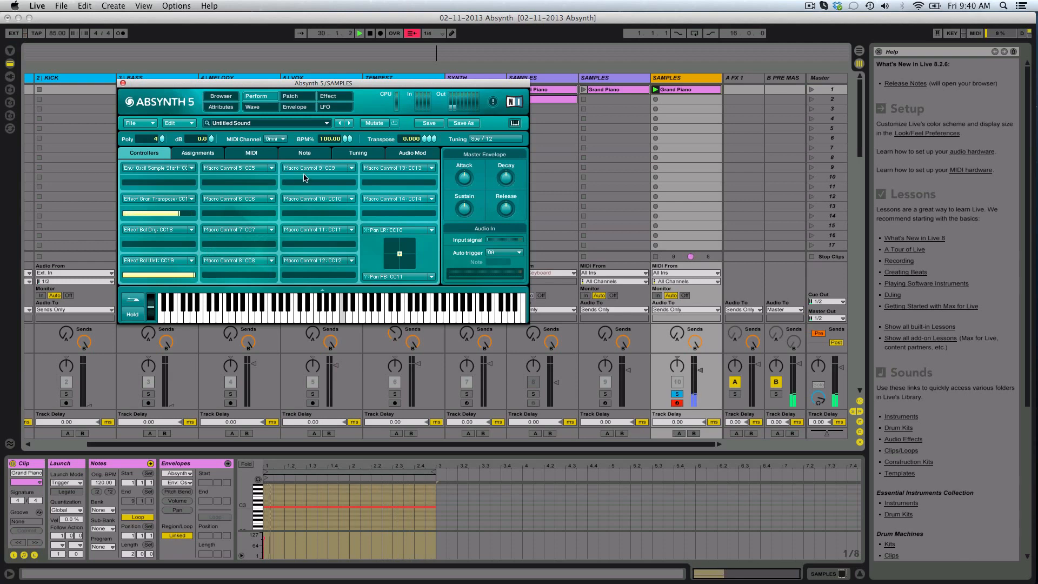
pyautogui.click(310, 96)
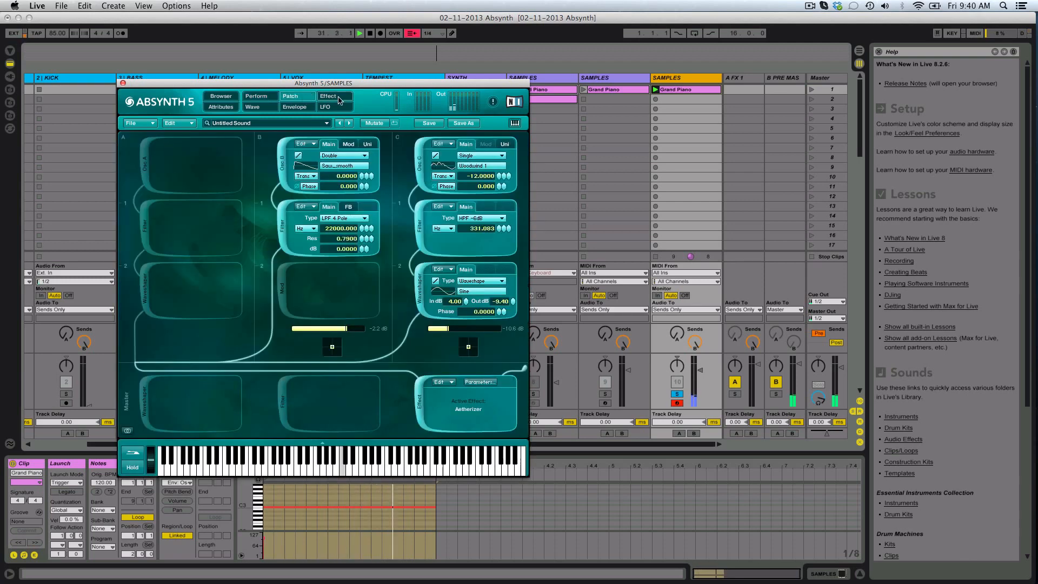
pyautogui.click(338, 99)
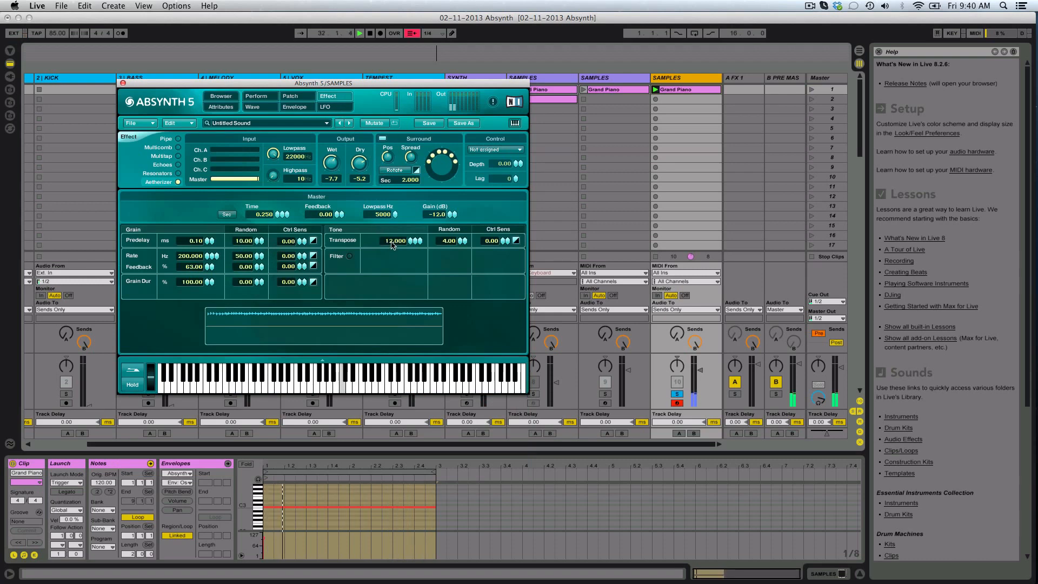
pyautogui.write('24')
pyautogui.press('Return')
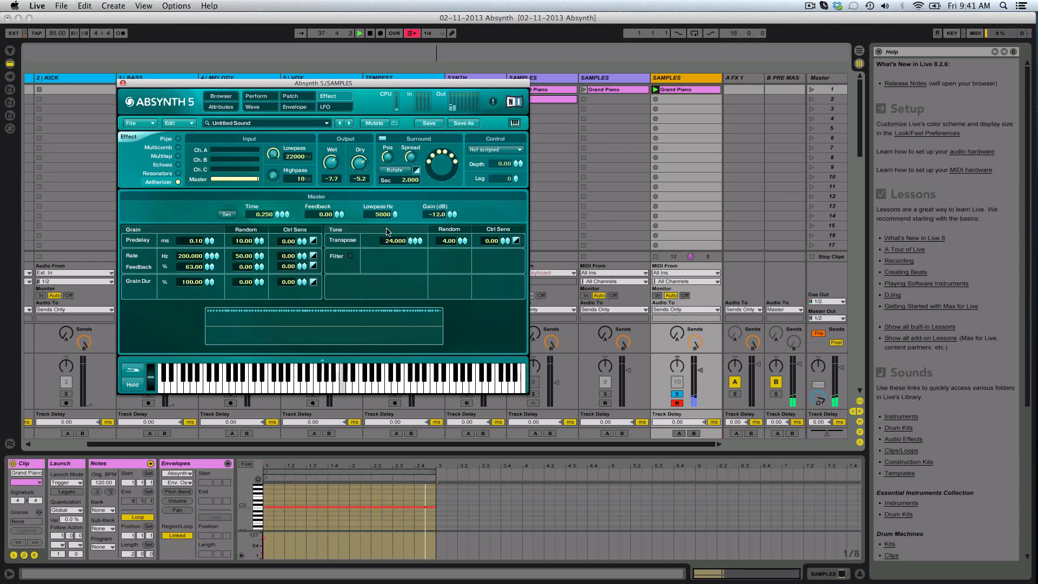
pyautogui.write('24')
pyautogui.press('Return')
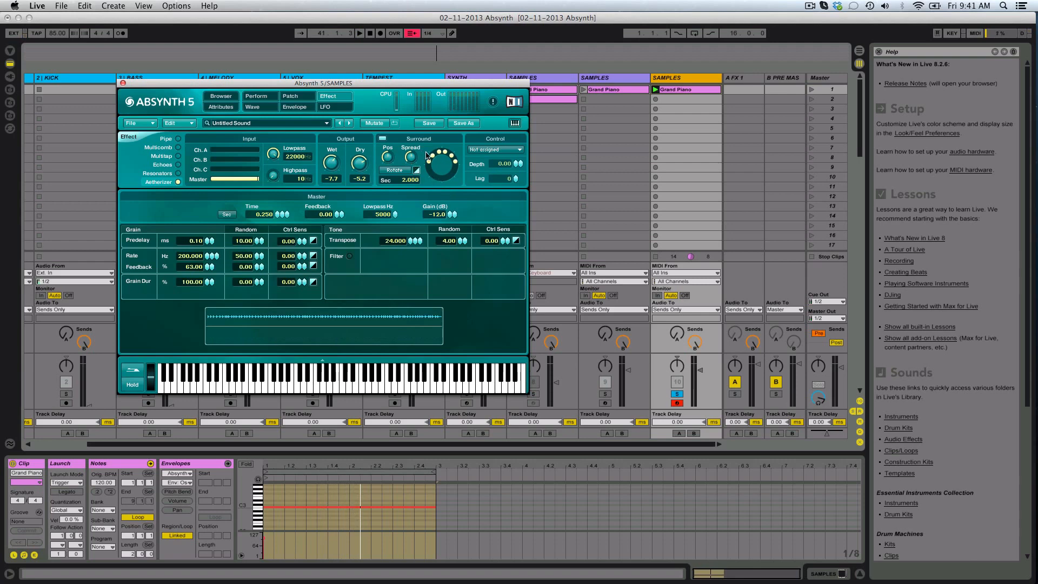
pyautogui.click(391, 171)
pyautogui.moveTo(410, 180); pyautogui.dragTo(413, 209)
# Step: Switch oscillator A's channel back on, raise the effect's dry macro to full and play the loop
pyautogui.click(310, 96)
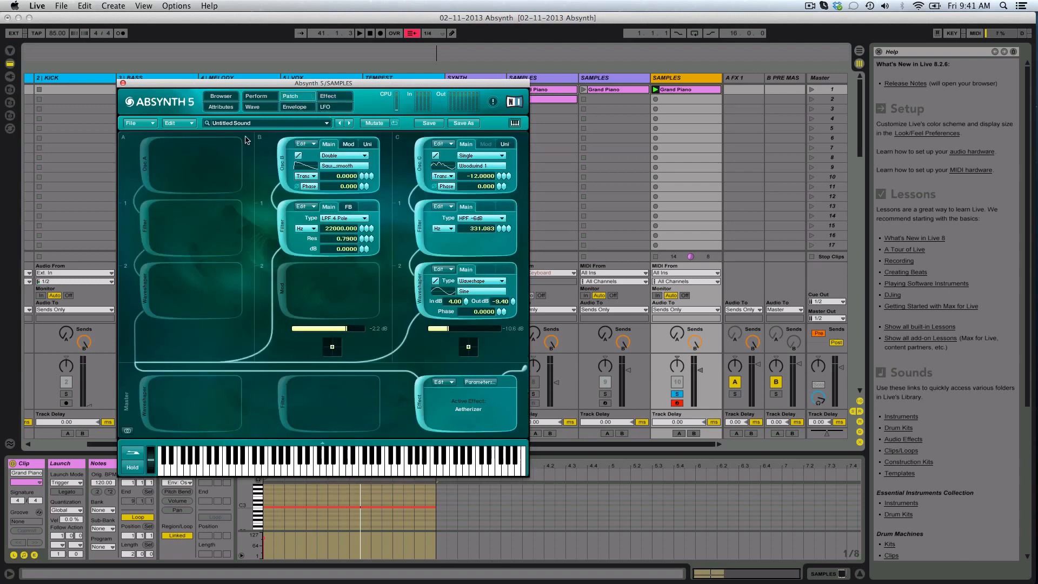
pyautogui.click(146, 160)
pyautogui.click(265, 97)
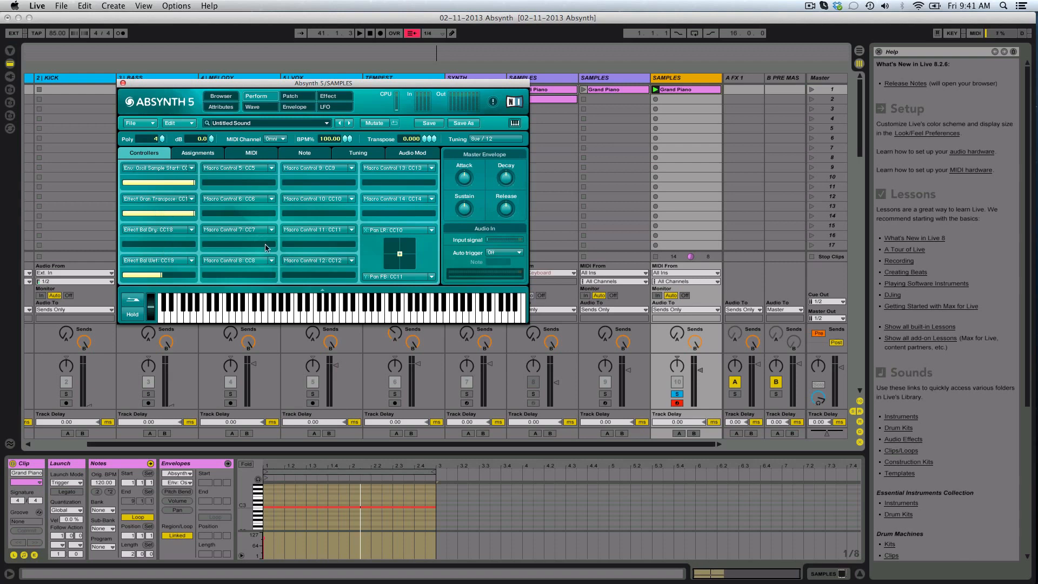
pyautogui.moveTo(156, 243); pyautogui.dragTo(308, 270)
pyautogui.press('space')
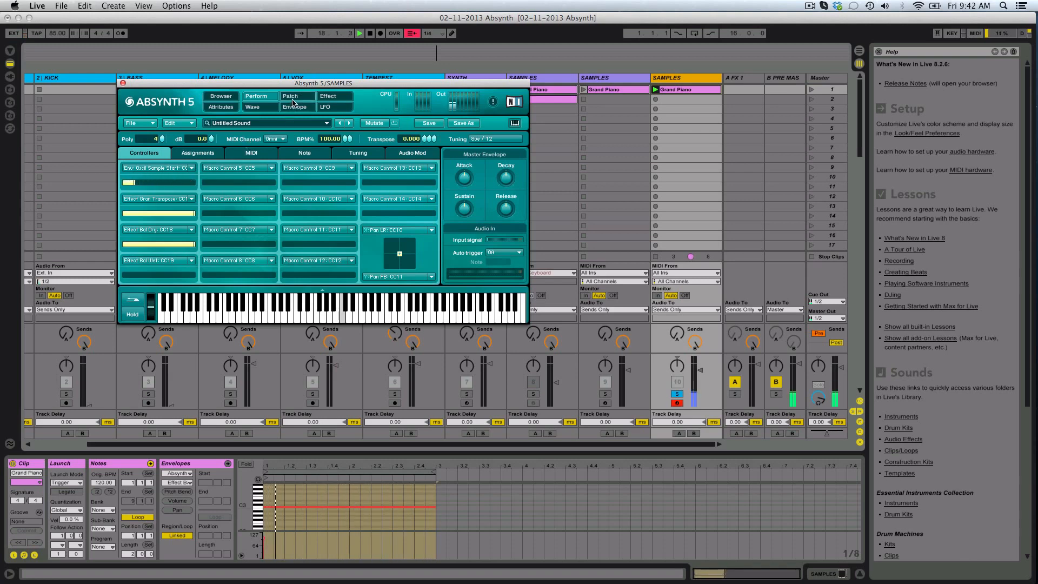
# Step: Raise oscillator A's channel level to -0.4 dB and close the plug-in window
pyautogui.click(297, 97)
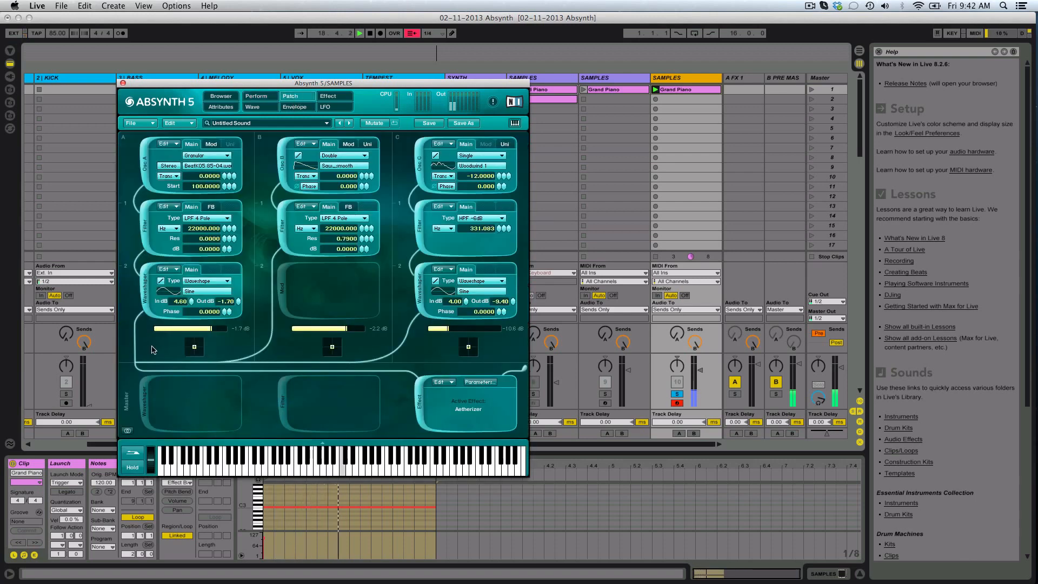
pyautogui.moveTo(212, 329); pyautogui.dragTo(223, 330)
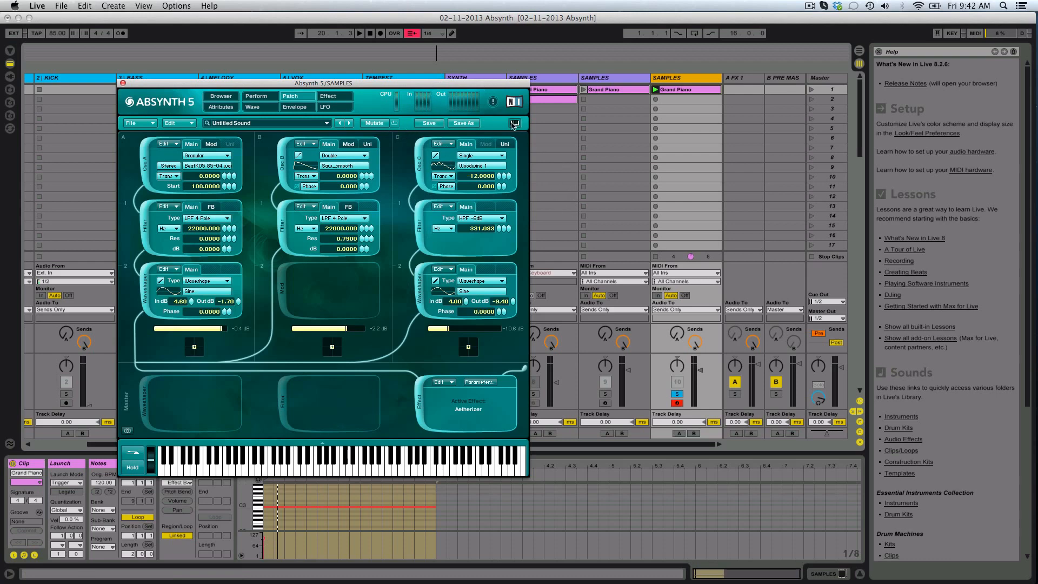
pyautogui.click(123, 83)
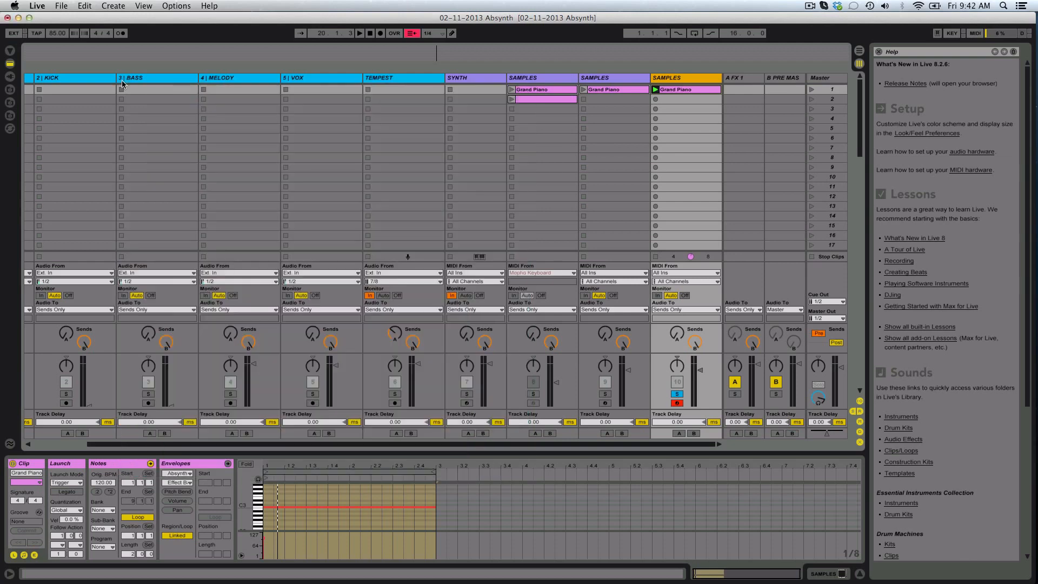
# Step: Solo the middle SAMPLES track, launch its Grand Piano clip and show the track's devices
pyautogui.click(605, 394)
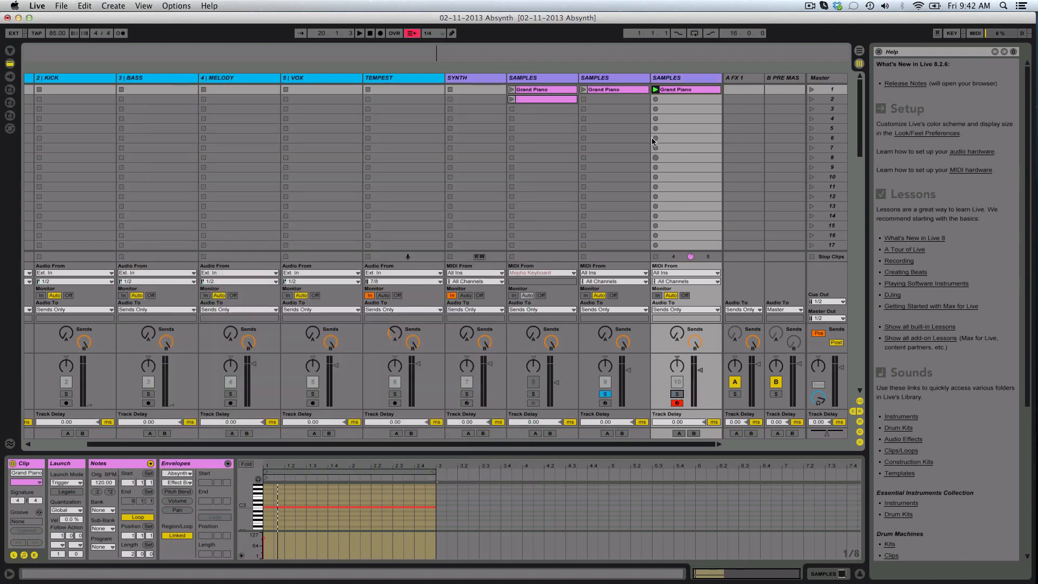
pyautogui.click(621, 89)
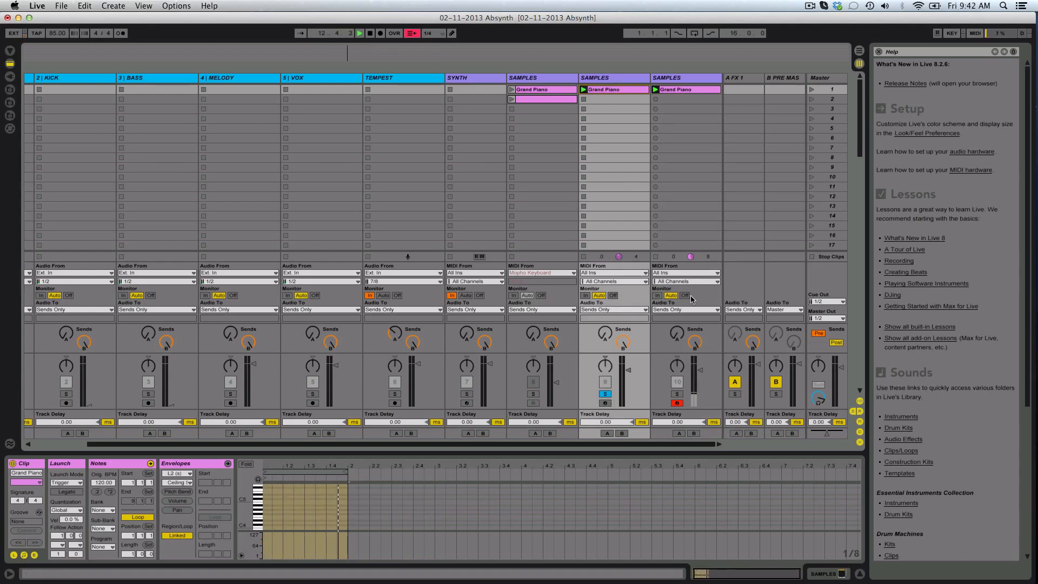
pyautogui.press('XF86AudioRaiseVolume')
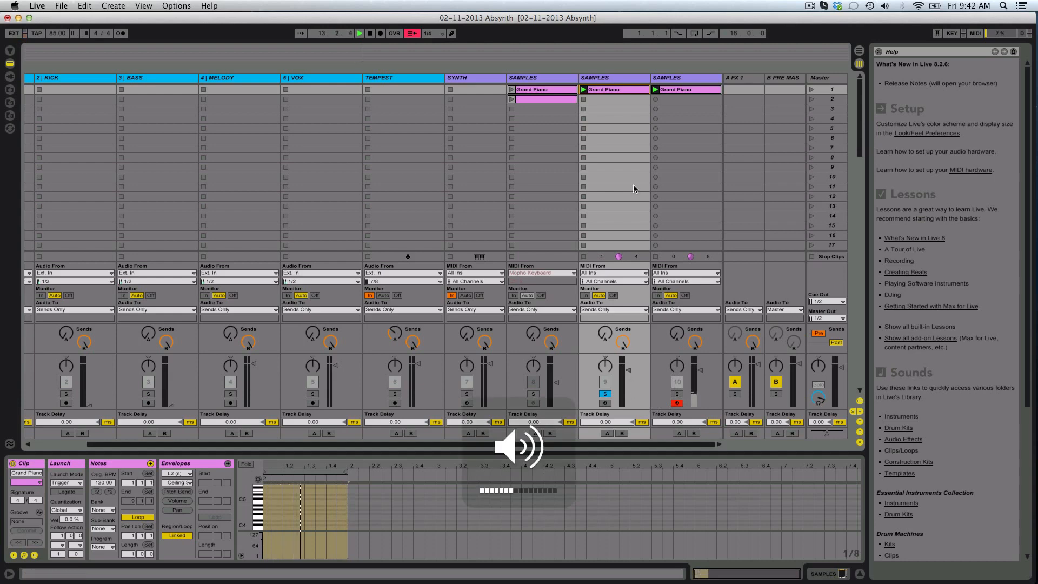
pyautogui.click(597, 93)
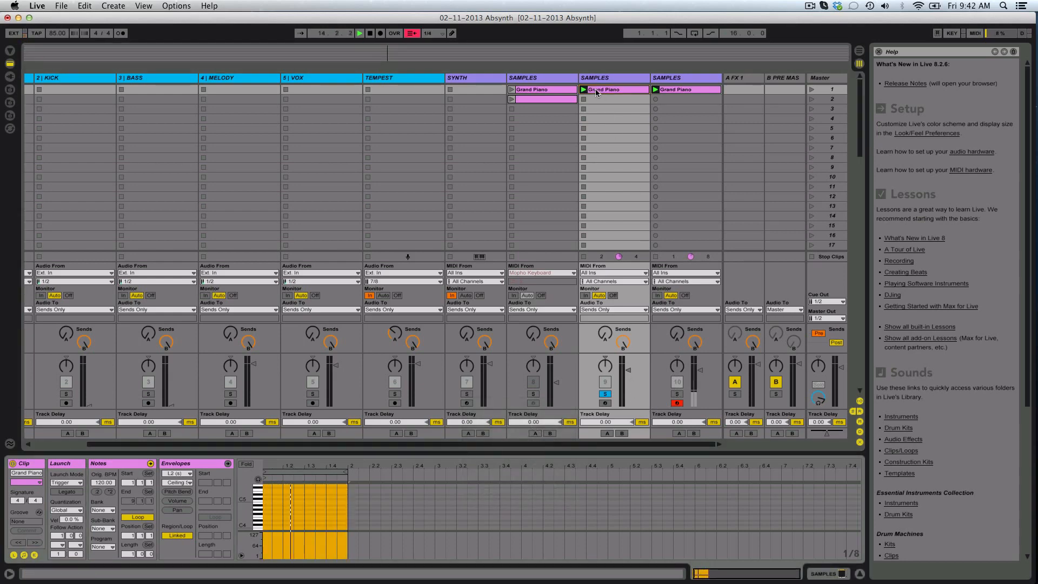
pyautogui.hotkey('shift', 'Tab')
# Step: Load the sound file 041113NoiseDrums.ksd into Absynth 5 on the last SAMPLES track
pyautogui.click(709, 79)
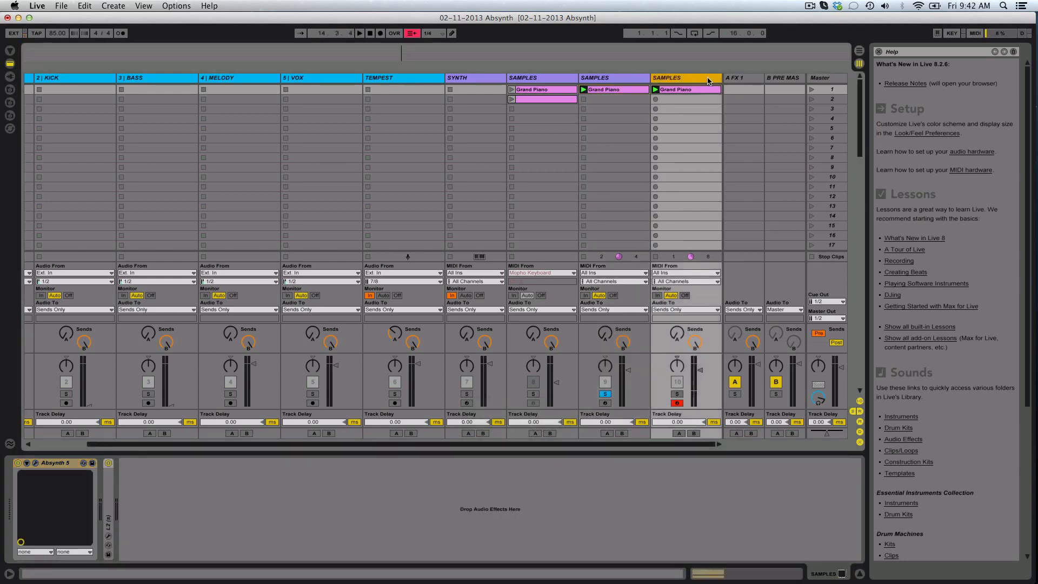
pyautogui.click(35, 463)
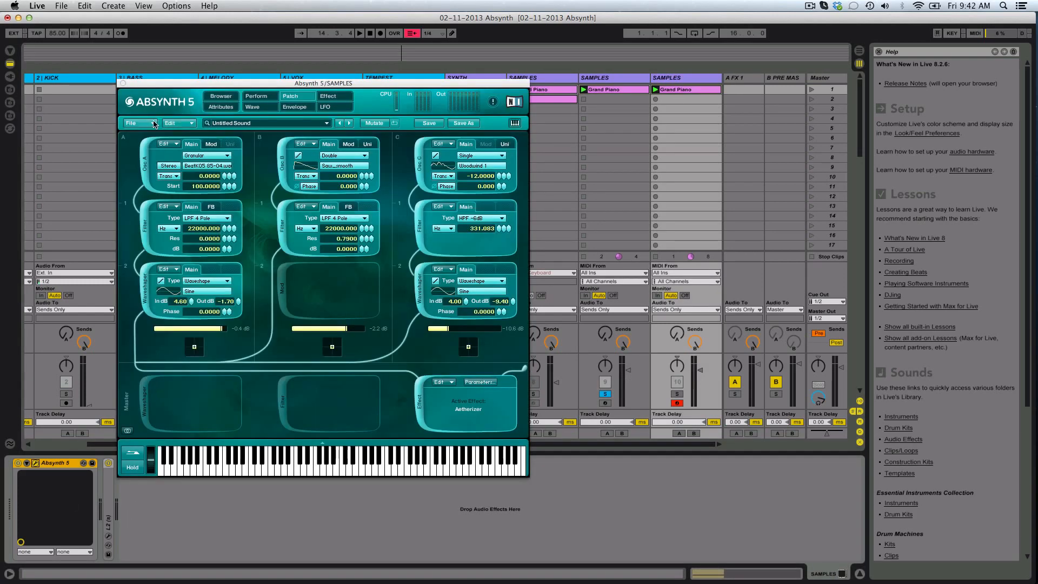
pyautogui.click(138, 123)
pyautogui.click(139, 130)
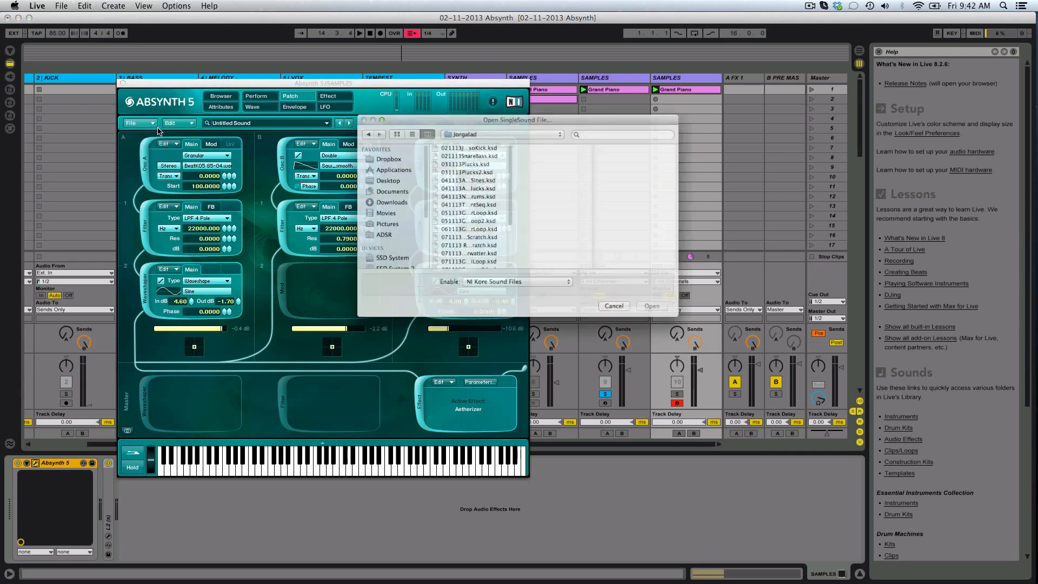
pyautogui.moveTo(508, 274); pyautogui.dragTo(706, 248)
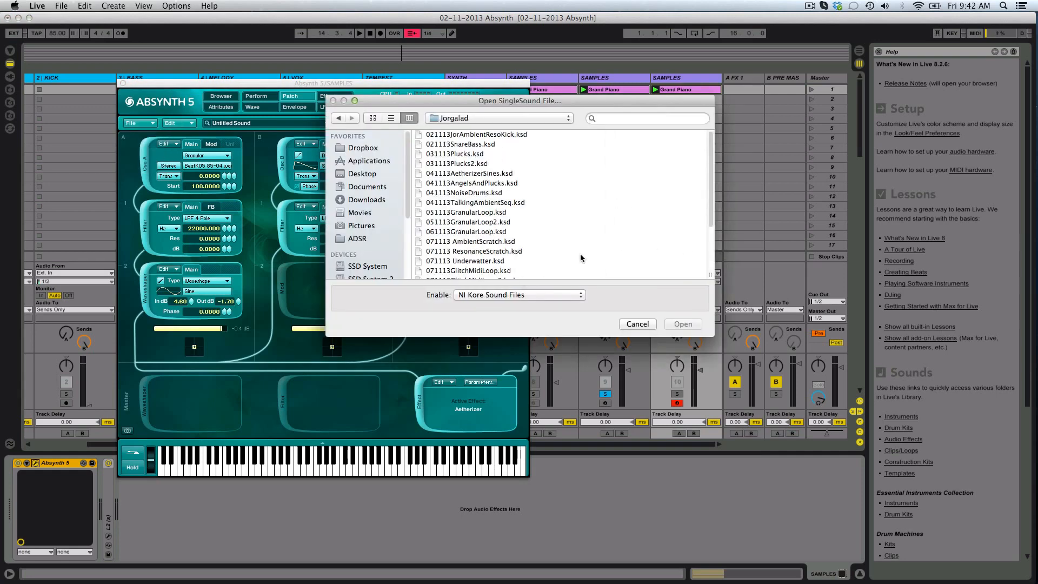
pyautogui.click(531, 192)
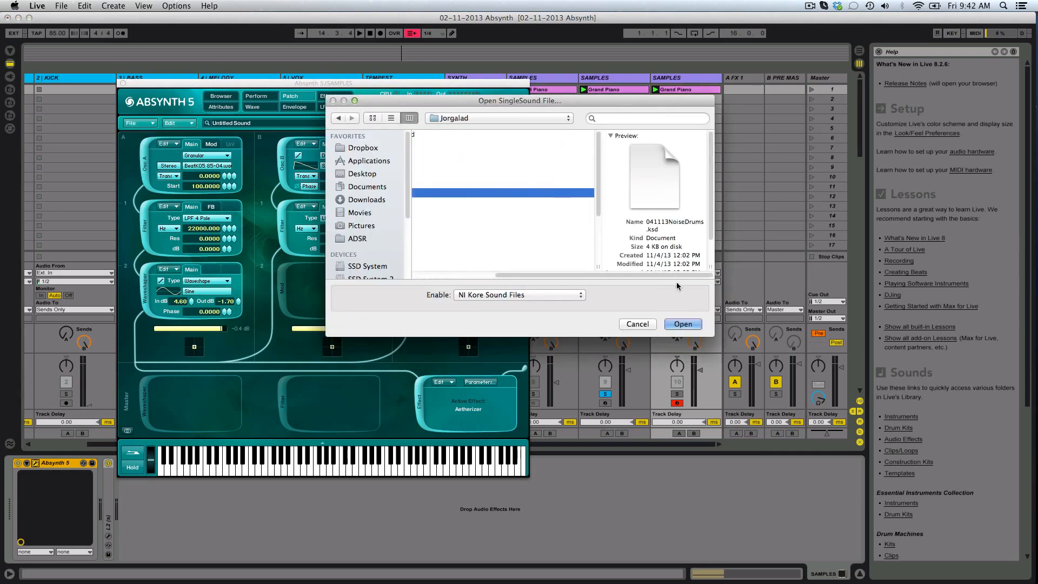
pyautogui.click(683, 324)
# Step: Solo the last SAMPLES track in place of the one beside it and play the noise drums
pyautogui.press('XF86AudioLowerVolume')
pyautogui.press('space')
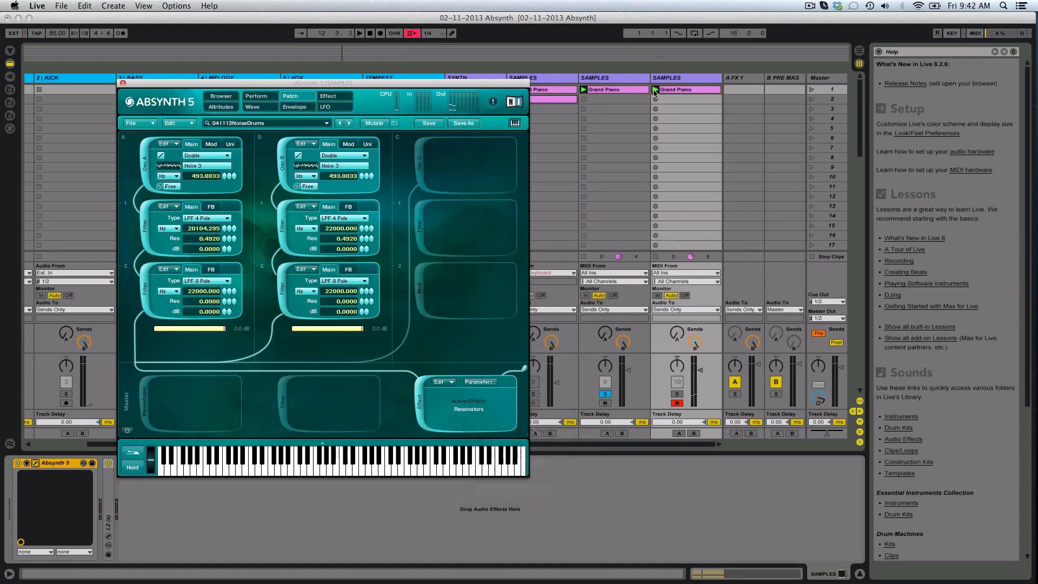
pyautogui.click(677, 394)
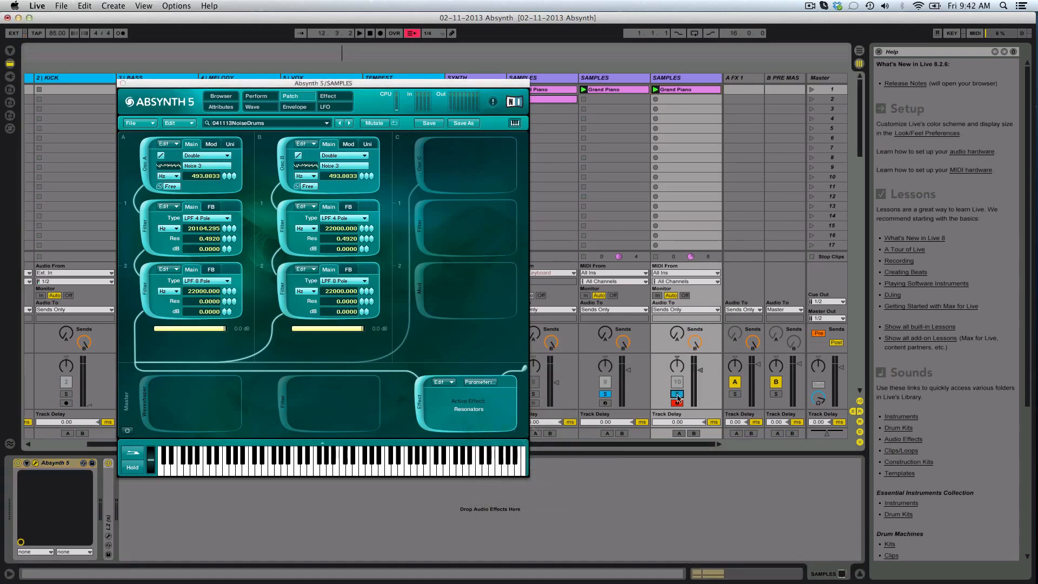
pyautogui.click(606, 394)
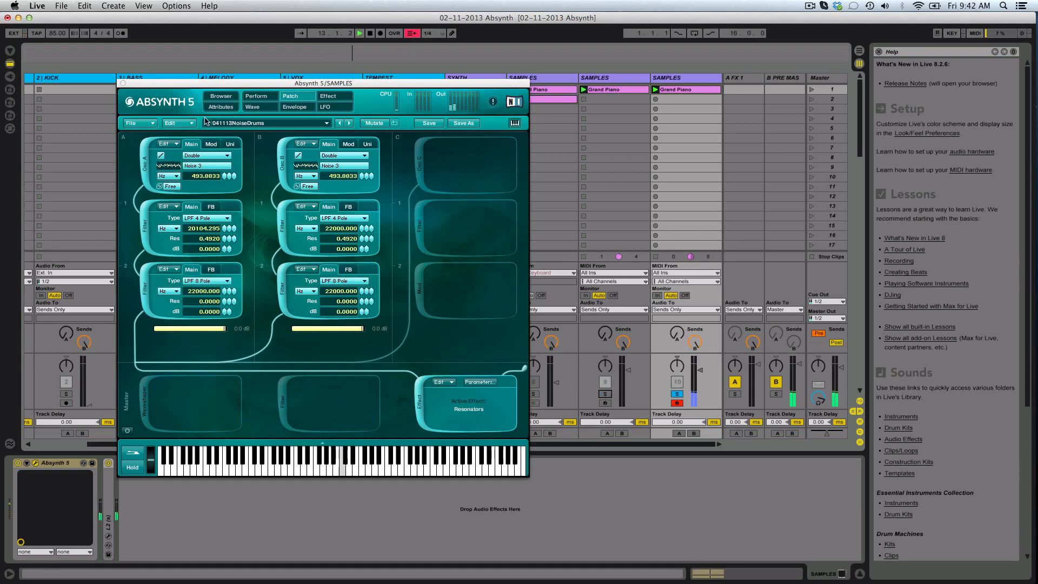
# Step: Load the sound file 051113GranularLoop.ksd into Absynth 5 on the last SAMPLES track to audition it
pyautogui.click(151, 124)
pyautogui.click(153, 135)
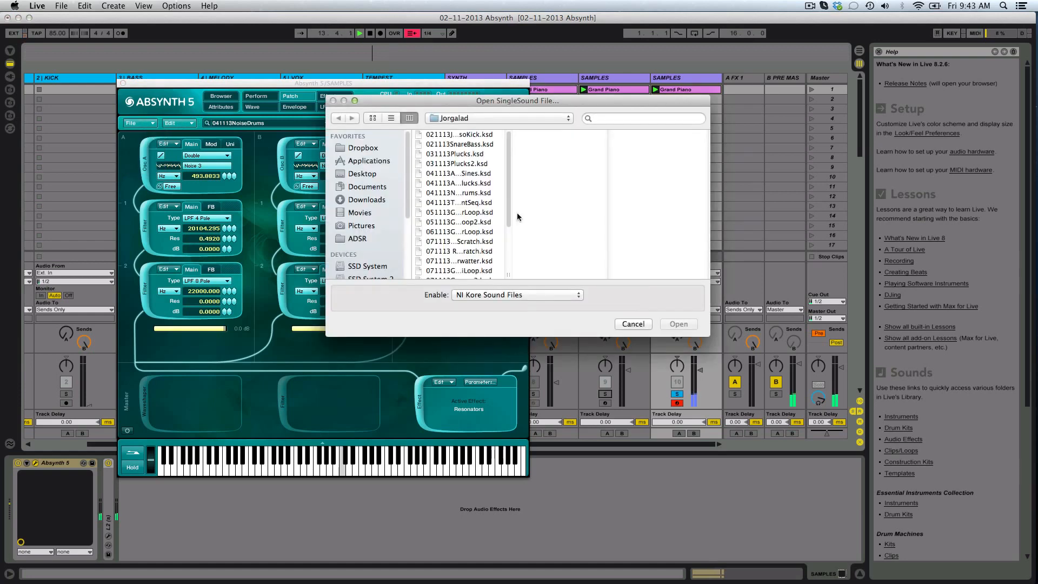
pyautogui.doubleClick(511, 275)
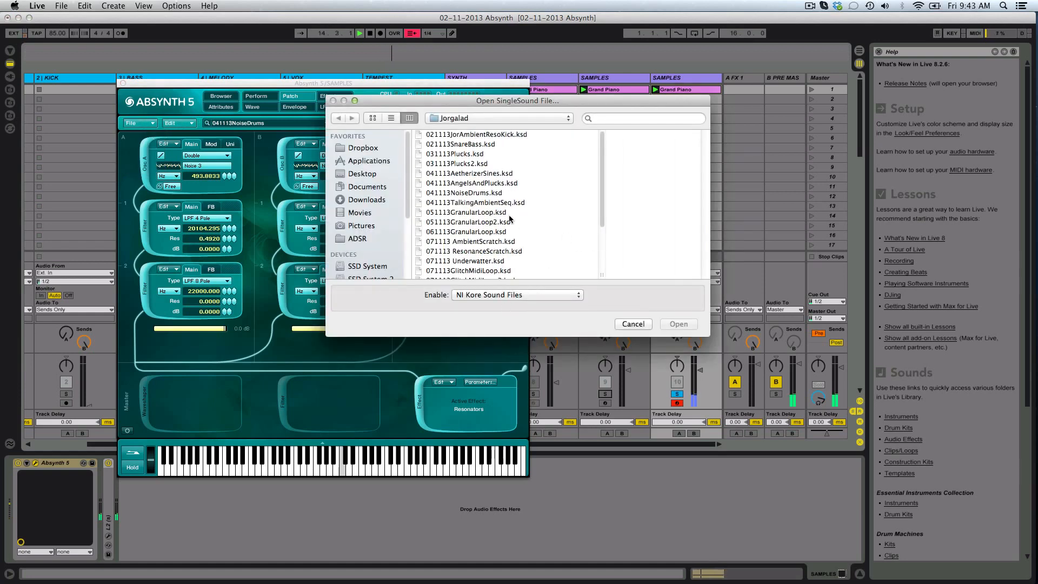
pyautogui.click(487, 212)
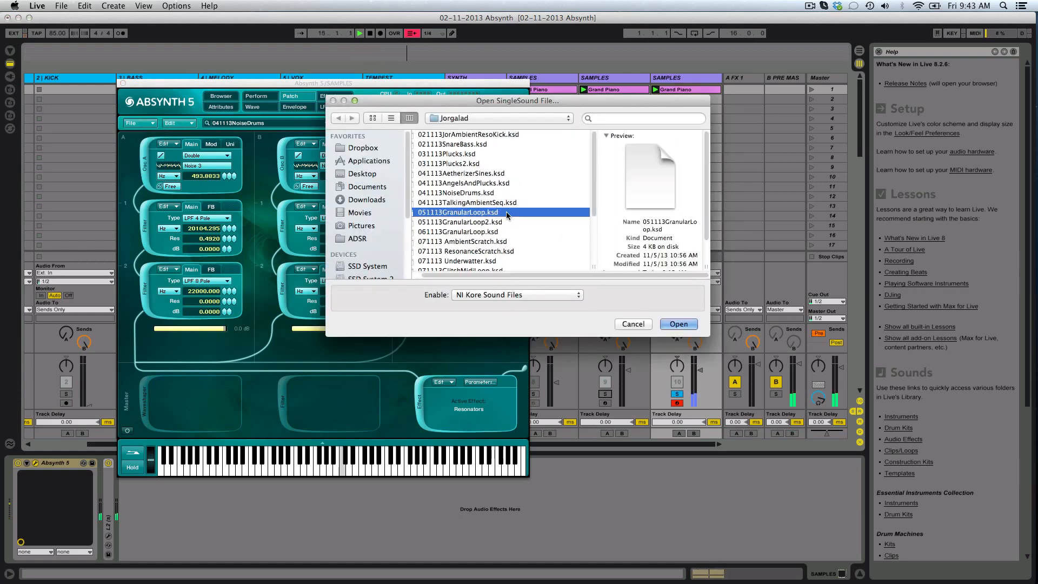
pyautogui.click(678, 324)
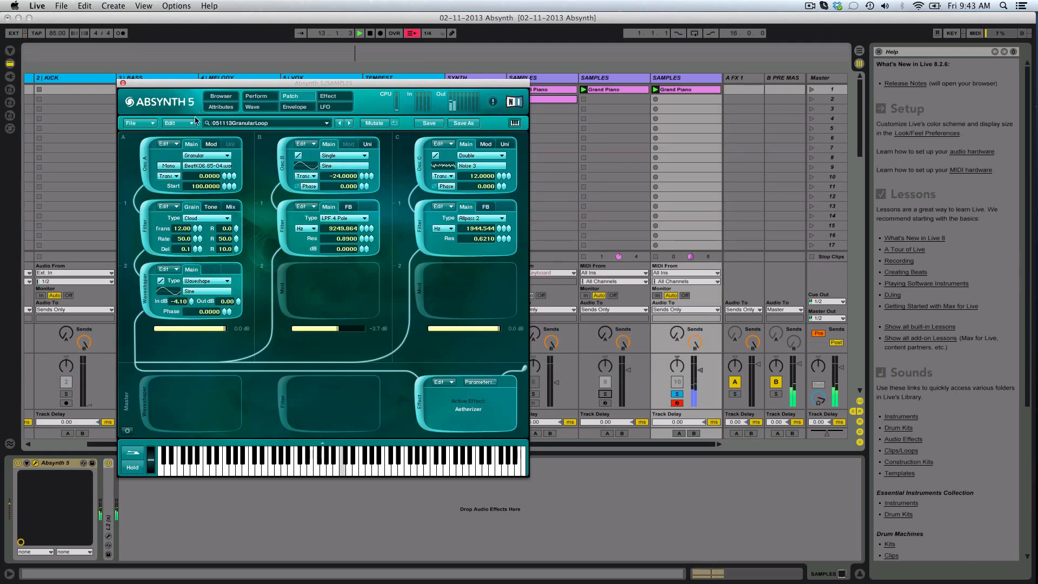
# Step: Replace the granular loop in Absynth 5 with the sound file 071113GlitchMidiLoop2.ksd
pyautogui.click(146, 122)
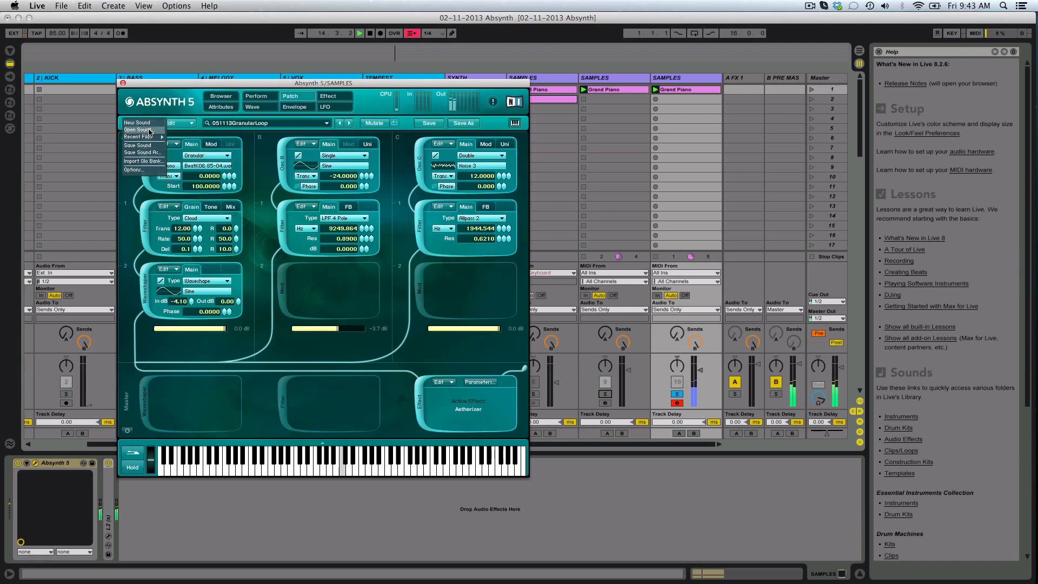
pyautogui.click(150, 131)
pyautogui.scroll(-2, 503, 266)
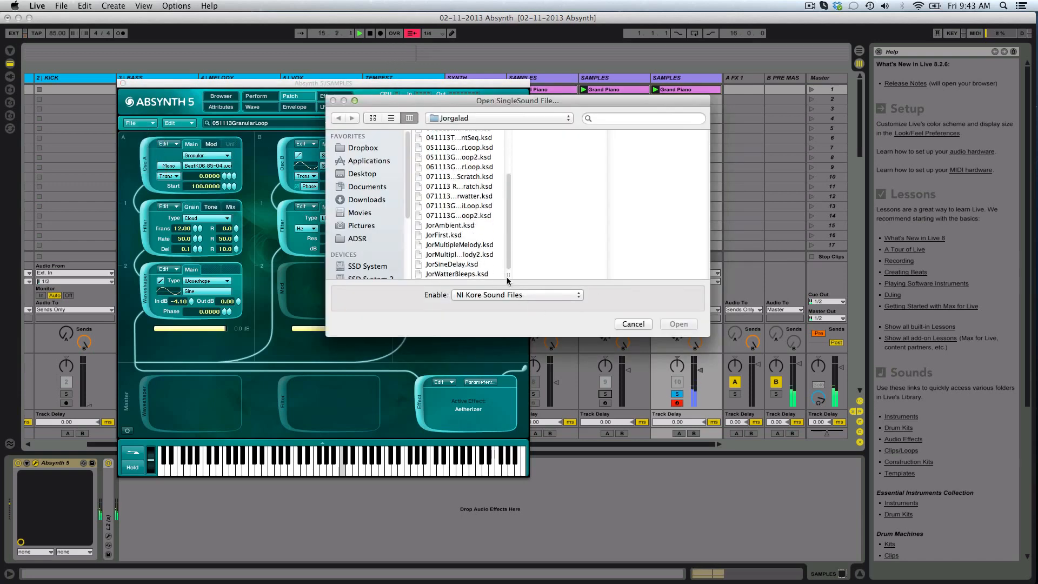
pyautogui.doubleClick(507, 280)
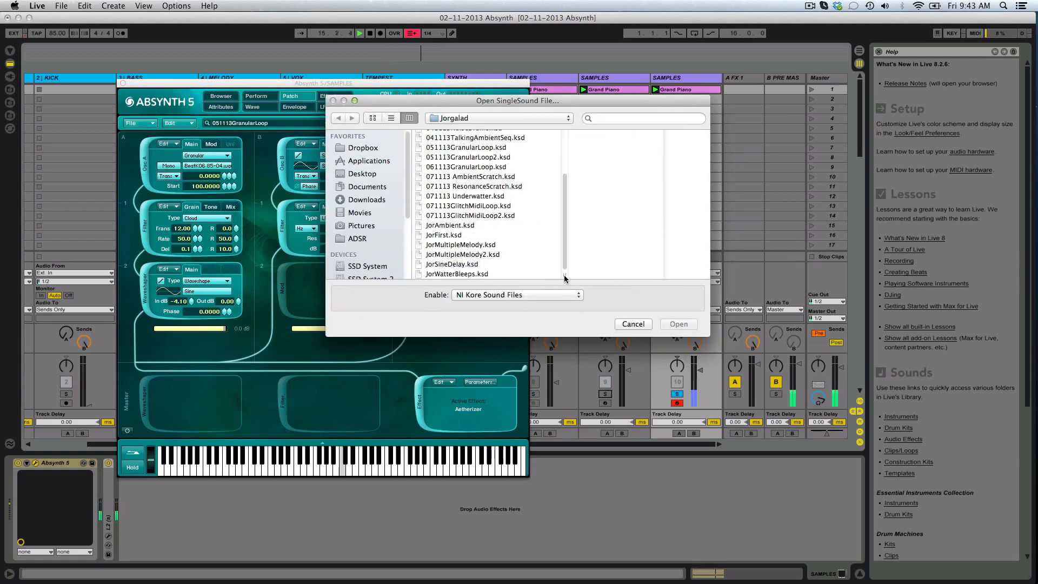
pyautogui.click(507, 215)
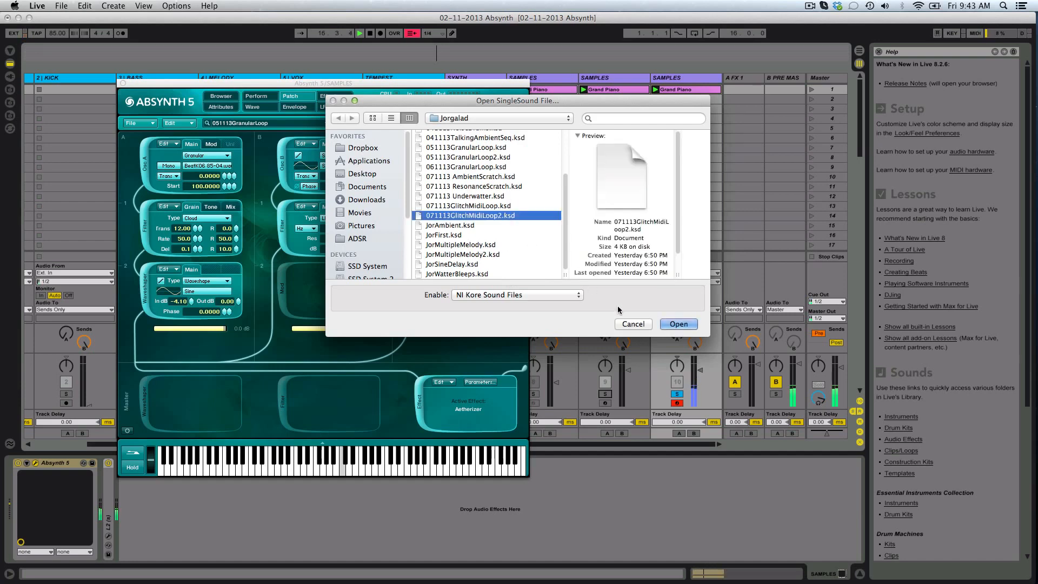
pyautogui.click(679, 324)
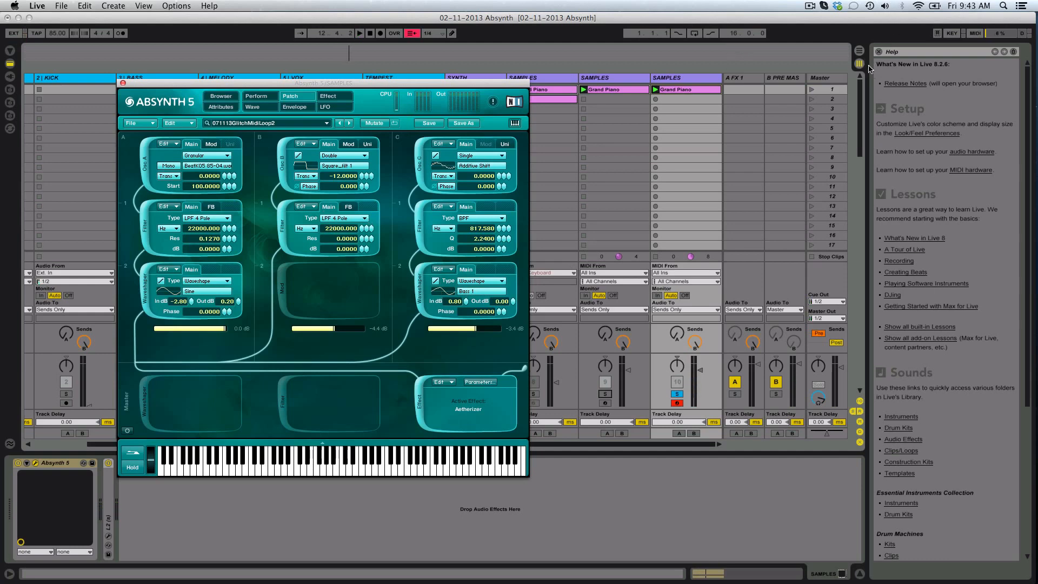
pyautogui.click(809, 7)
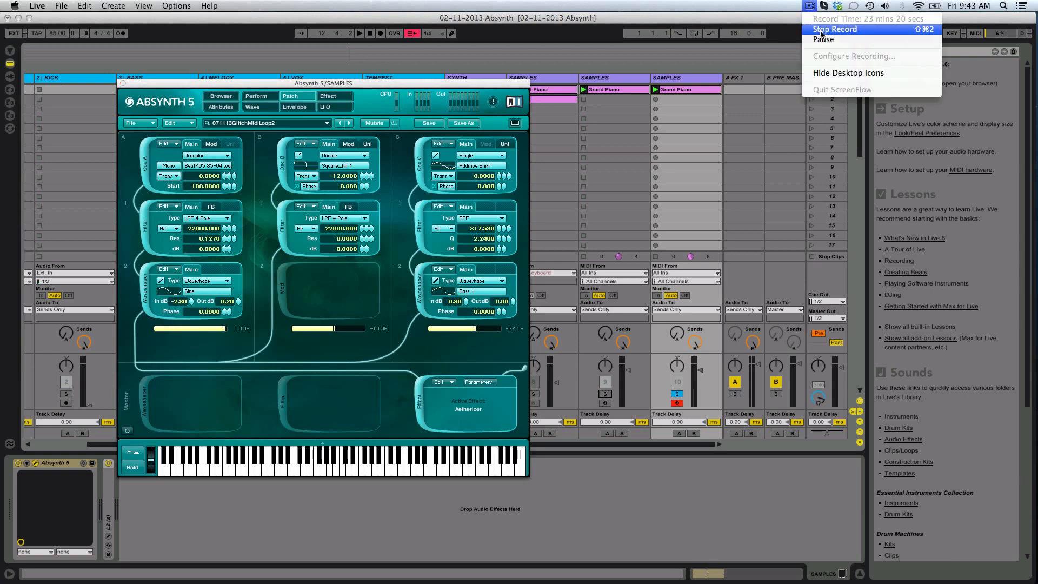